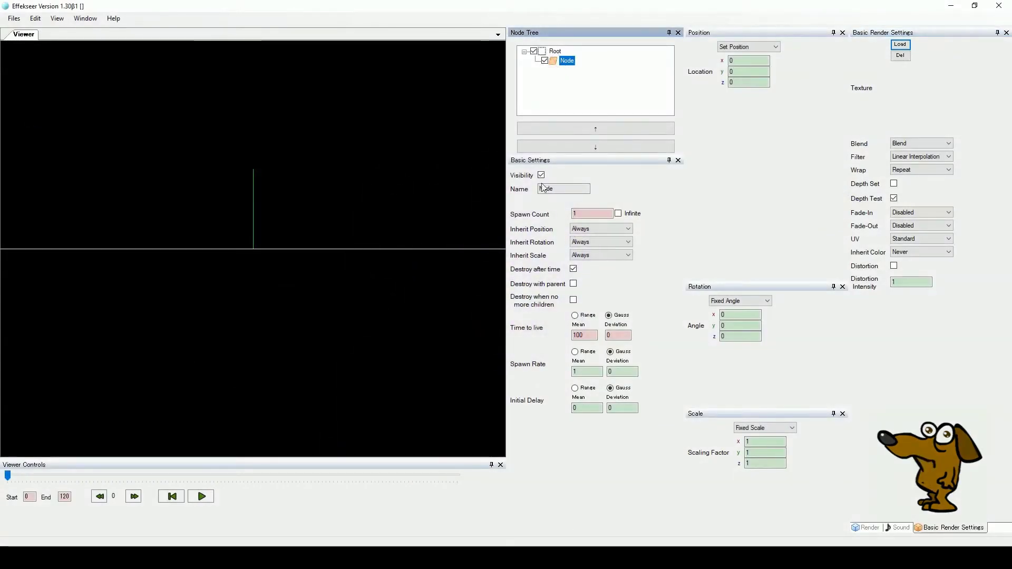
# Rename the node under Root as fire and add a child node beneath it named flames.
pyautogui.doubleClick(549, 189)
pyautogui.write('fire')
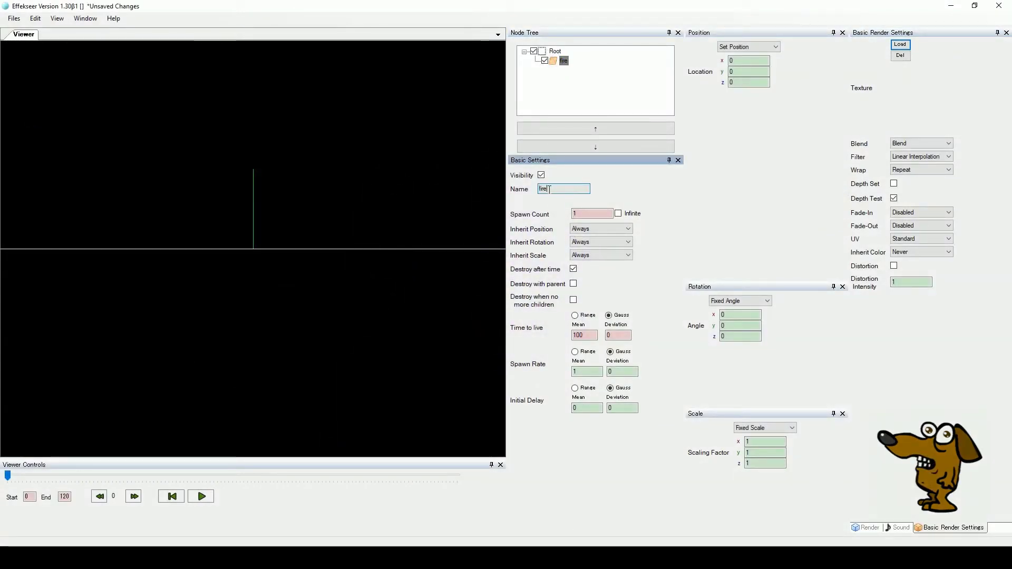
pyautogui.rightClick(559, 66)
pyautogui.click(585, 67)
pyautogui.click(578, 70)
pyautogui.doubleClick(553, 189)
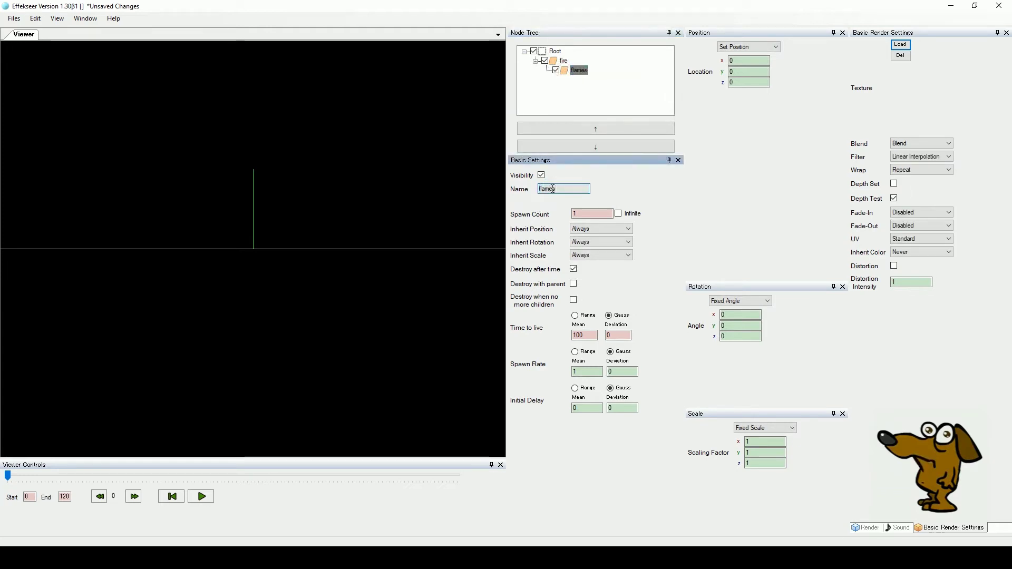
# Add a child node under flames and name it f1.
pyautogui.rightClick(567, 73)
pyautogui.click(591, 75)
pyautogui.click(550, 189)
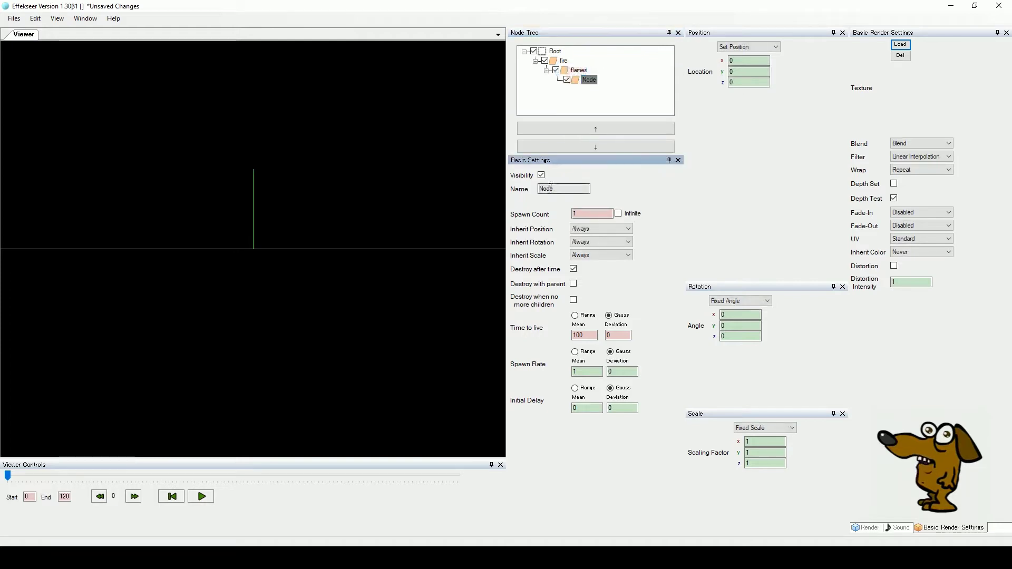
pyautogui.press('Return')
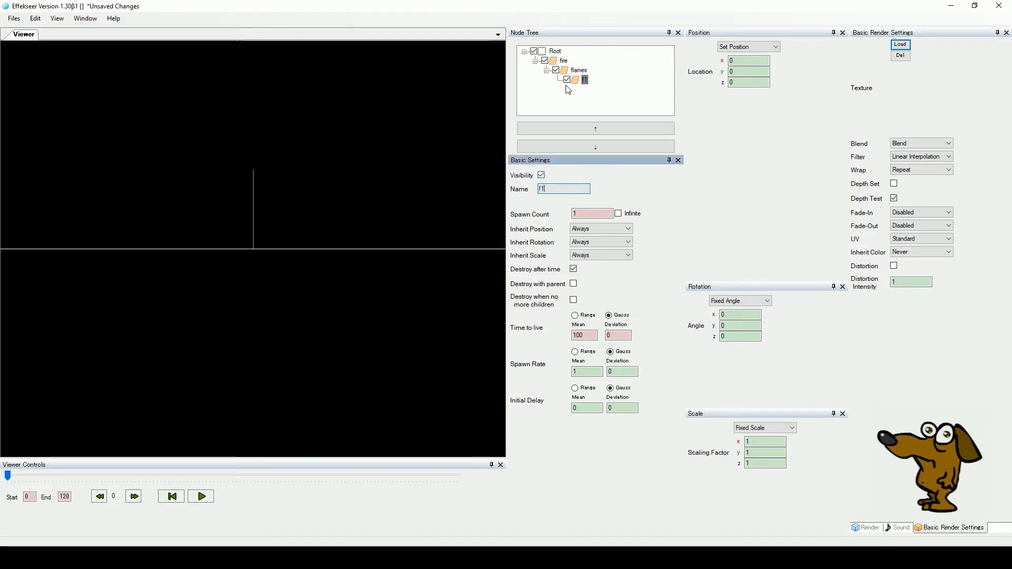
pyautogui.click(574, 81)
# Move the preview to frame 20 and set the fire node's render type to None.
pyautogui.click(37, 507)
pyautogui.moveTo(8, 476); pyautogui.dragTo(83, 476)
pyautogui.click(563, 61)
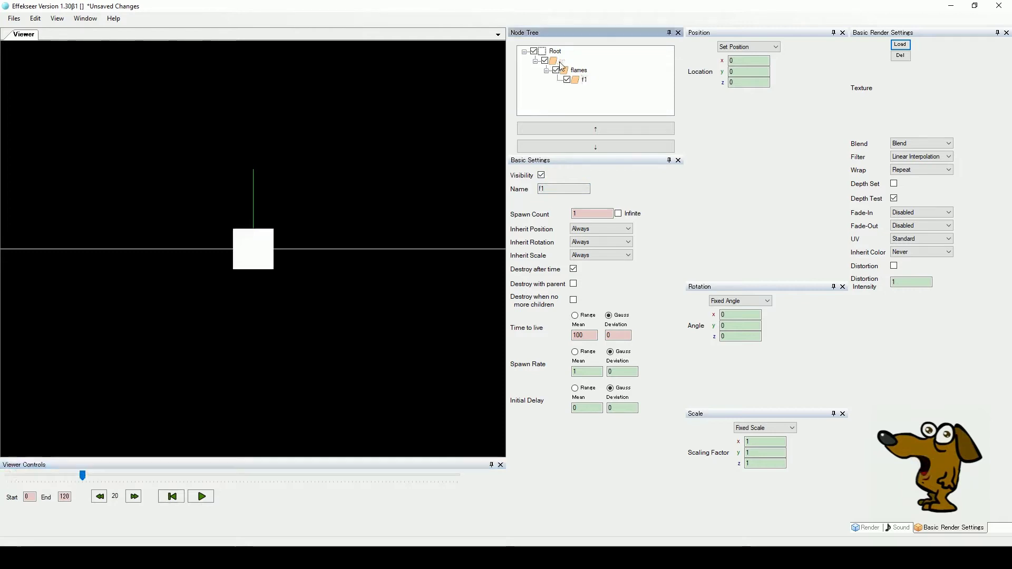
pyautogui.click(869, 528)
pyautogui.click(938, 48)
pyautogui.click(935, 64)
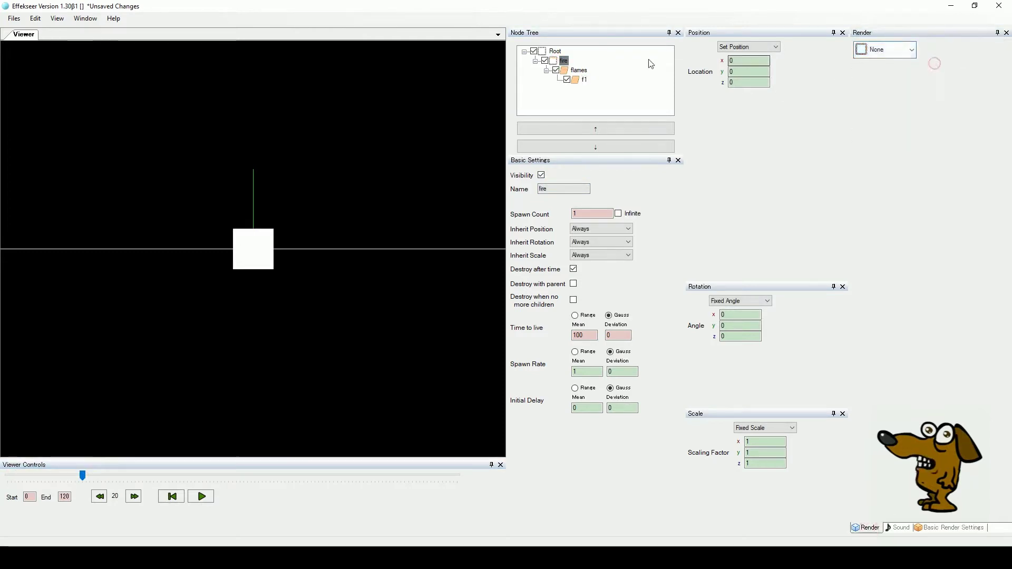
# Set the flames node's render type to None and turn off its visibility.
pyautogui.click(568, 73)
pyautogui.click(938, 47)
pyautogui.click(934, 64)
pyautogui.click(556, 70)
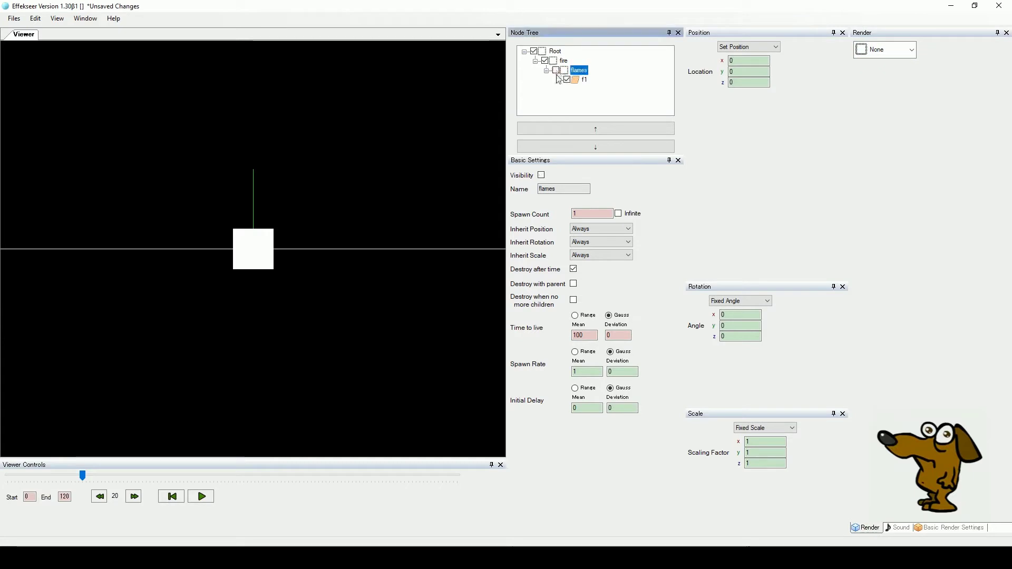
# Load Fire_Blur.png from the Texture folder of the 01_Pierre01 sample as the f1 node's texture.
pyautogui.click(583, 80)
pyautogui.click(952, 528)
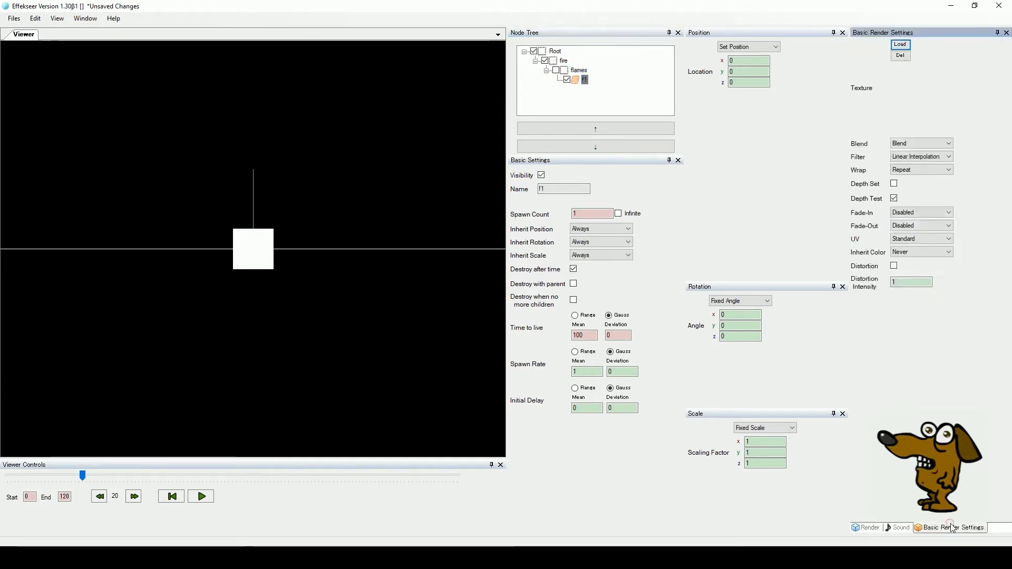
pyautogui.click(900, 45)
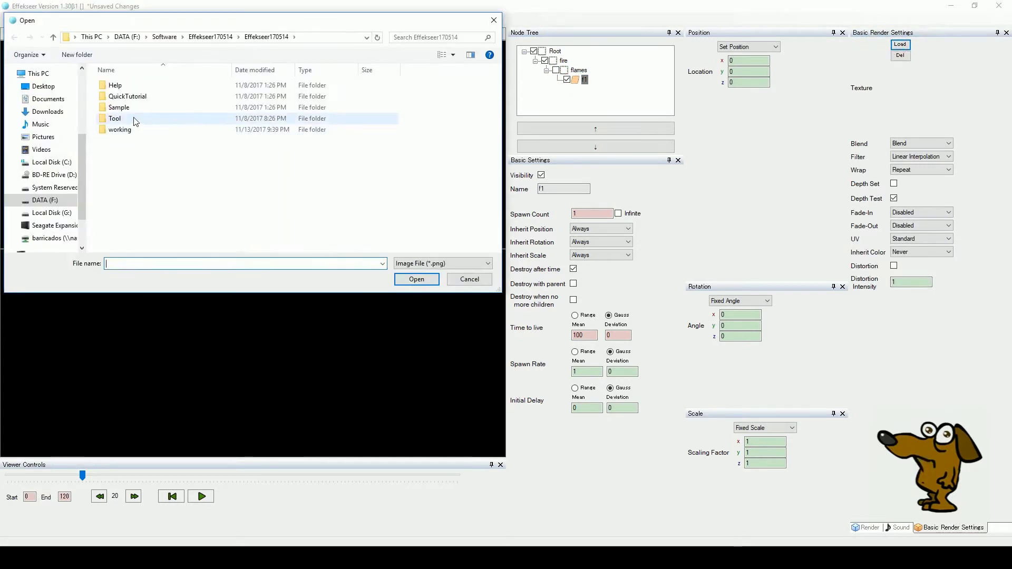
pyautogui.doubleClick(114, 108)
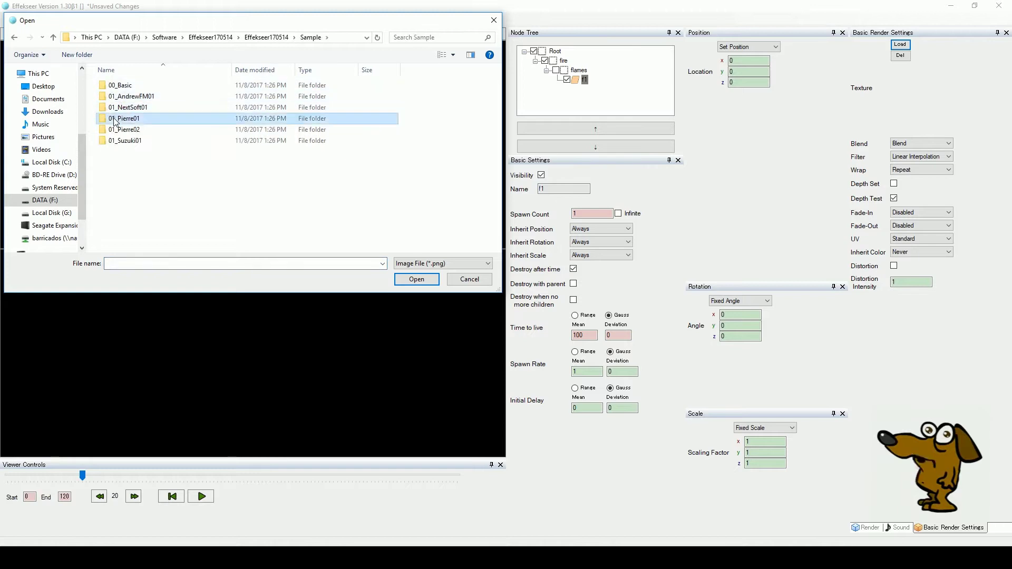
pyautogui.doubleClick(117, 118)
pyautogui.doubleClick(115, 86)
pyautogui.click(405, 96)
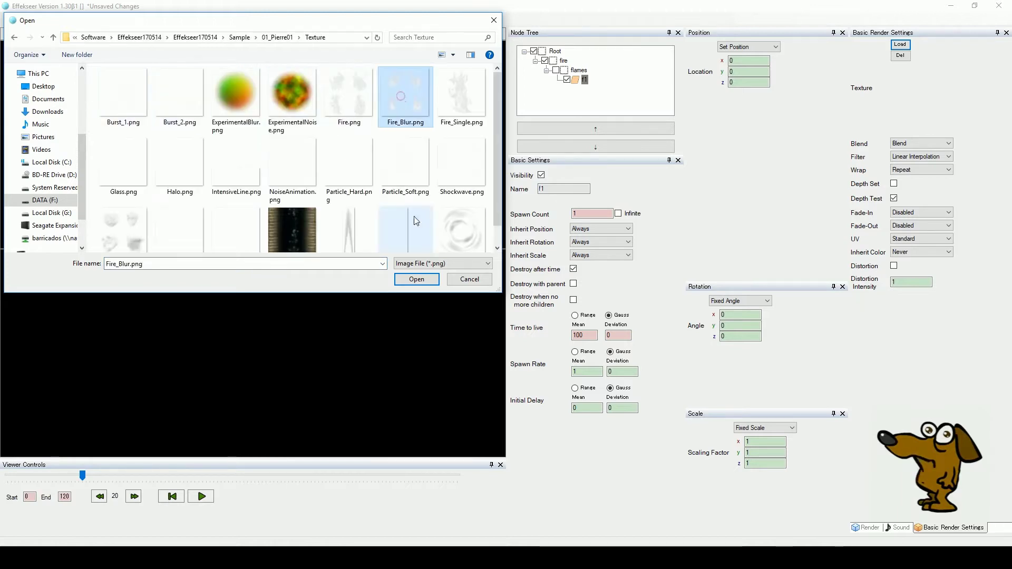
pyautogui.click(416, 279)
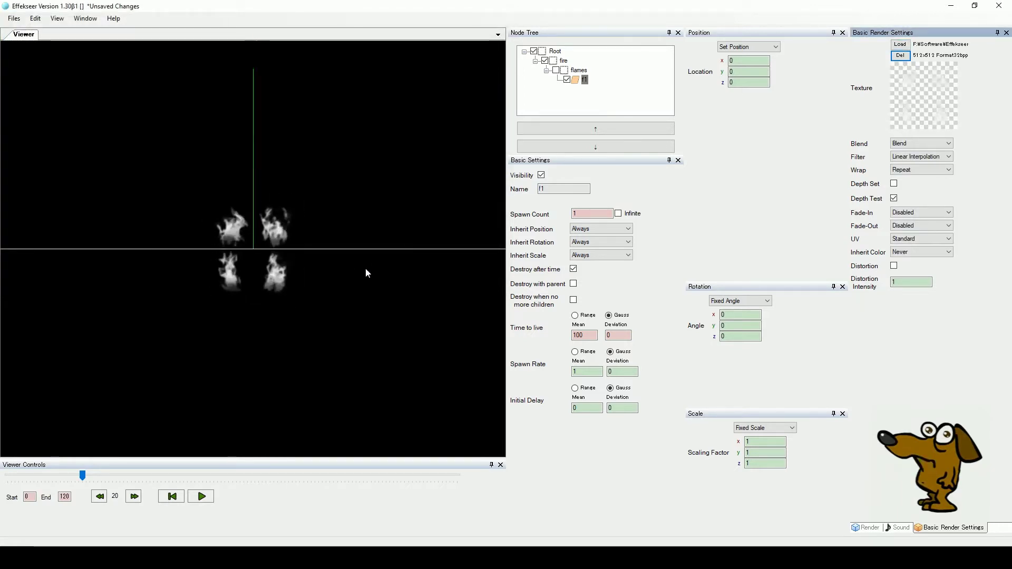
# Set f1's UV mode to Fixed with a size of 256 by 256.
pyautogui.click(927, 239)
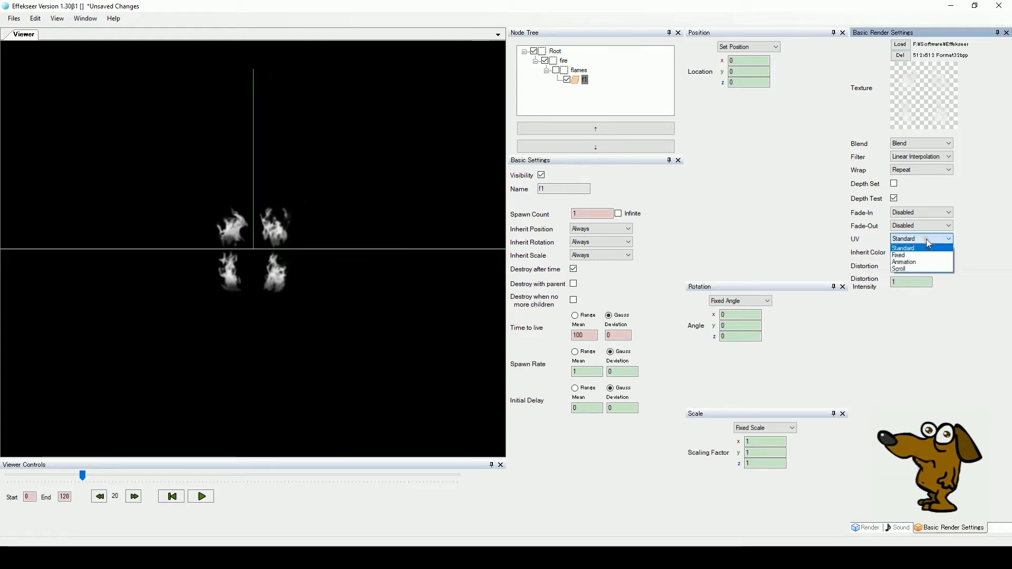
pyautogui.click(903, 256)
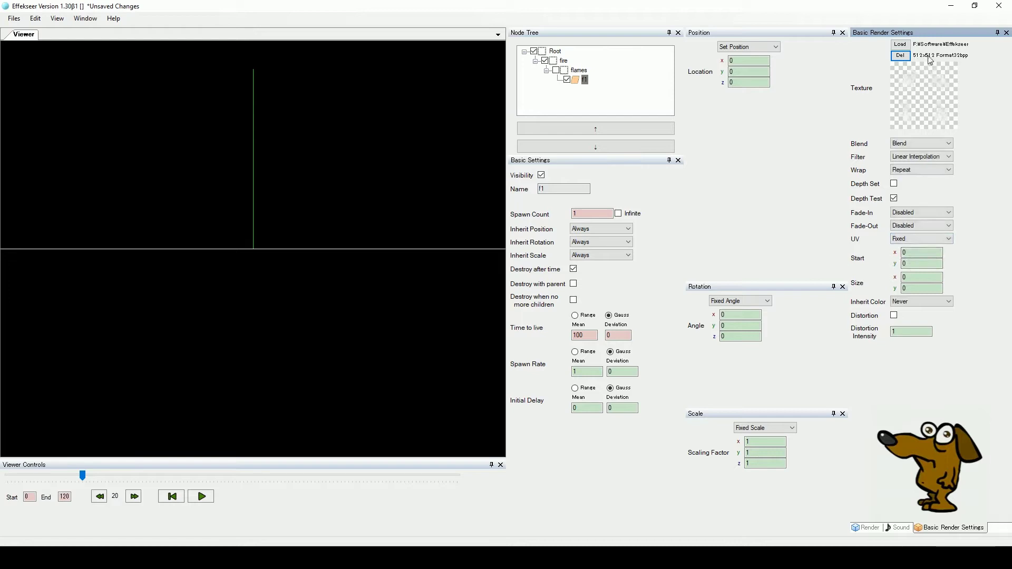
pyautogui.click(911, 277)
pyautogui.write('256')
pyautogui.click(929, 287)
pyautogui.write('256')
pyautogui.press('Return')
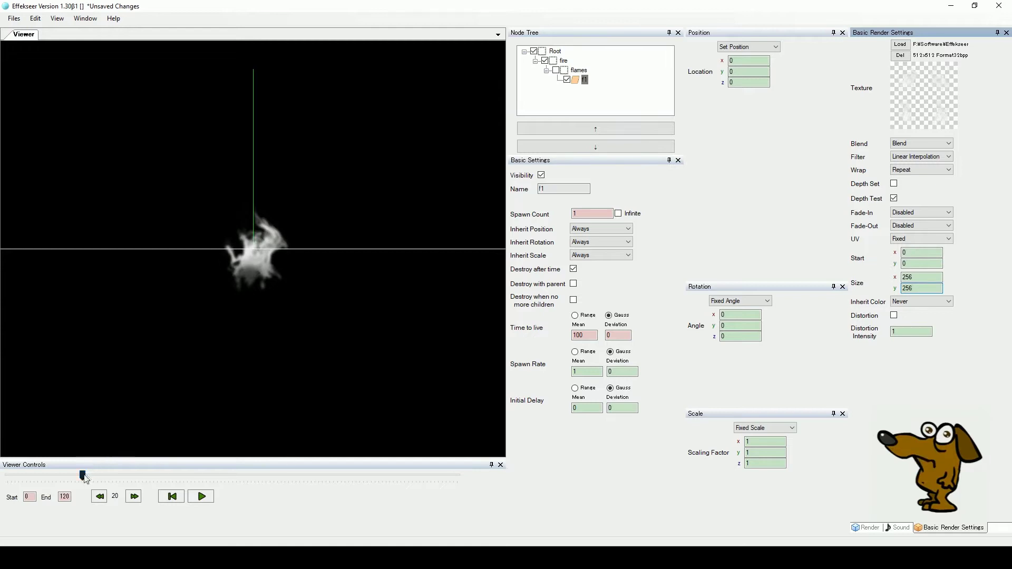
# Set f1's mean time to live to 40 and enable fade-in and fade-out with 10 frames each.
pyautogui.moveTo(83, 475); pyautogui.dragTo(81, 495)
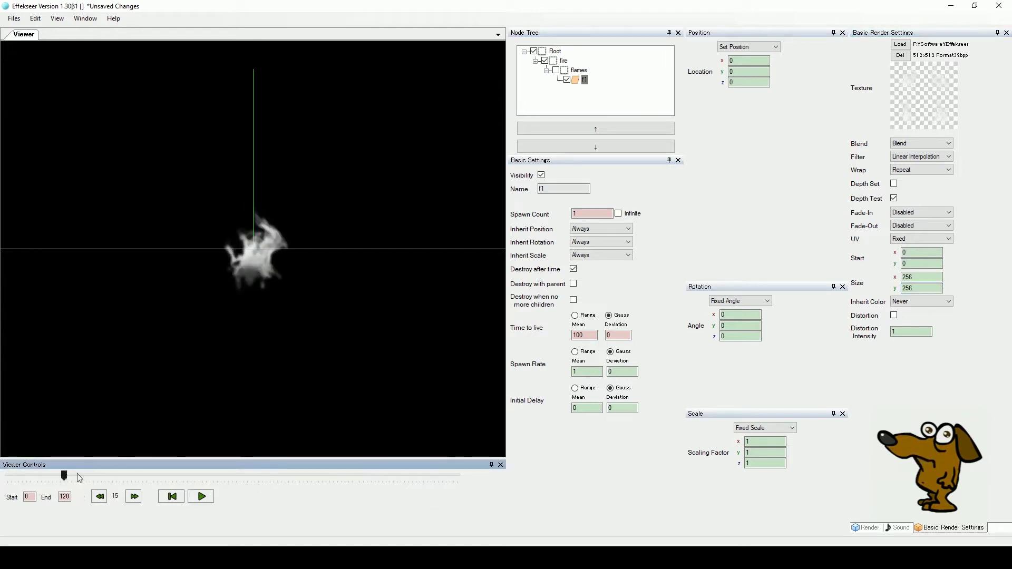
pyautogui.doubleClick(582, 336)
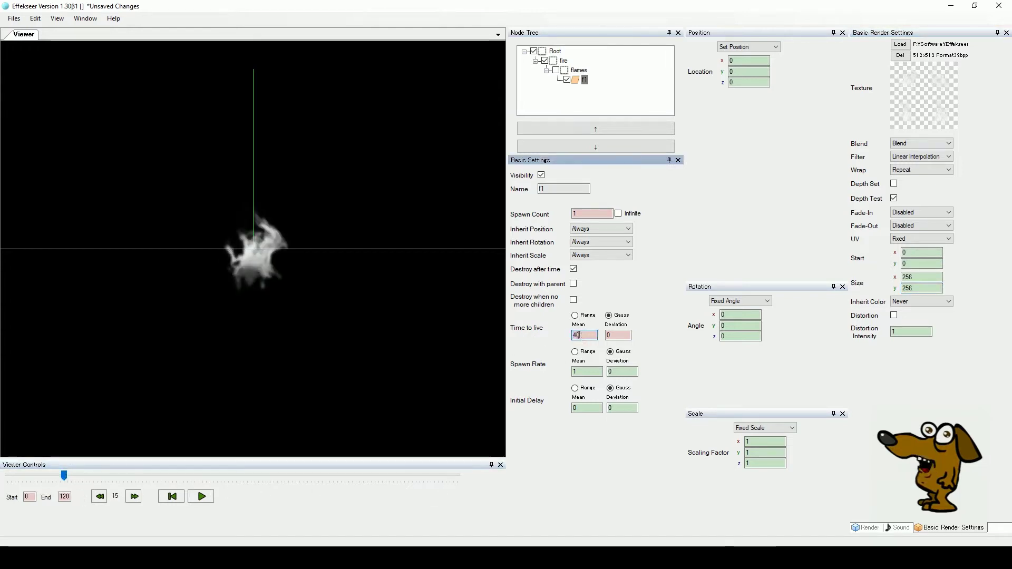
pyautogui.click(952, 213)
pyautogui.click(928, 224)
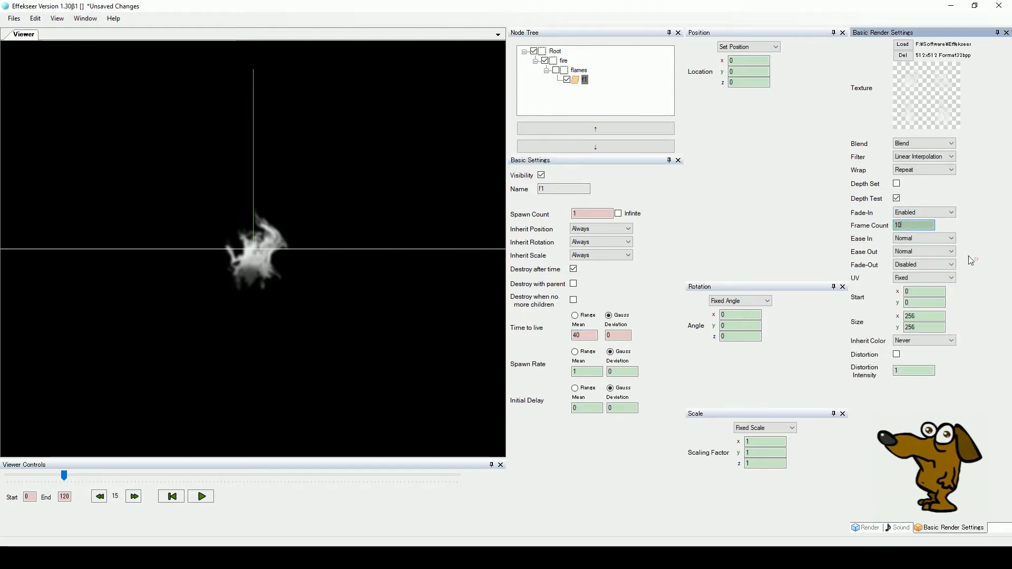
pyautogui.click(952, 265)
pyautogui.click(925, 277)
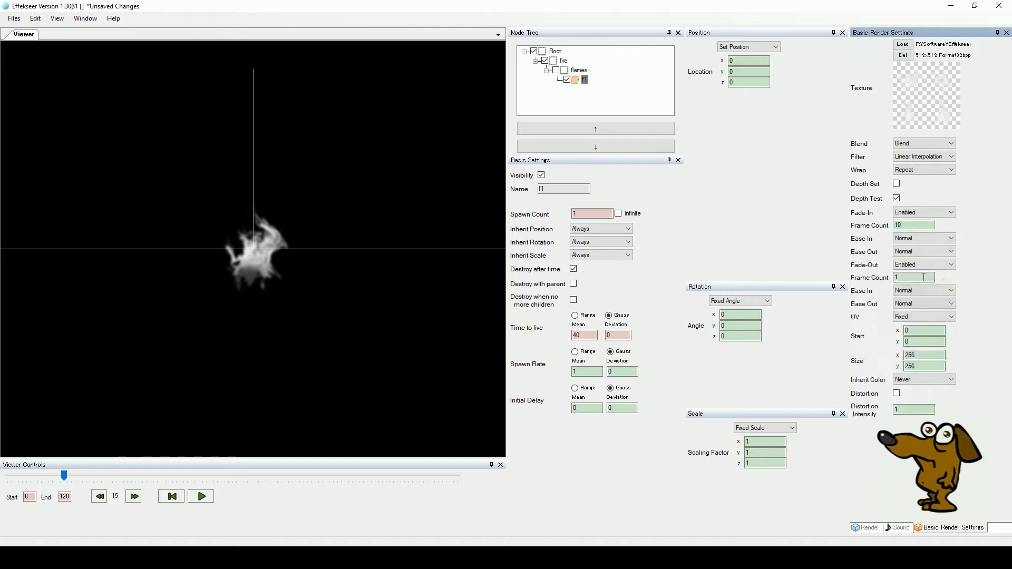
pyautogui.moveTo(64, 476)
pyautogui.mouseDown()
pyautogui.moveTo(8, 476)
pyautogui.moveTo(135, 468)
pyautogui.moveTo(78, 474)
pyautogui.mouseUp()
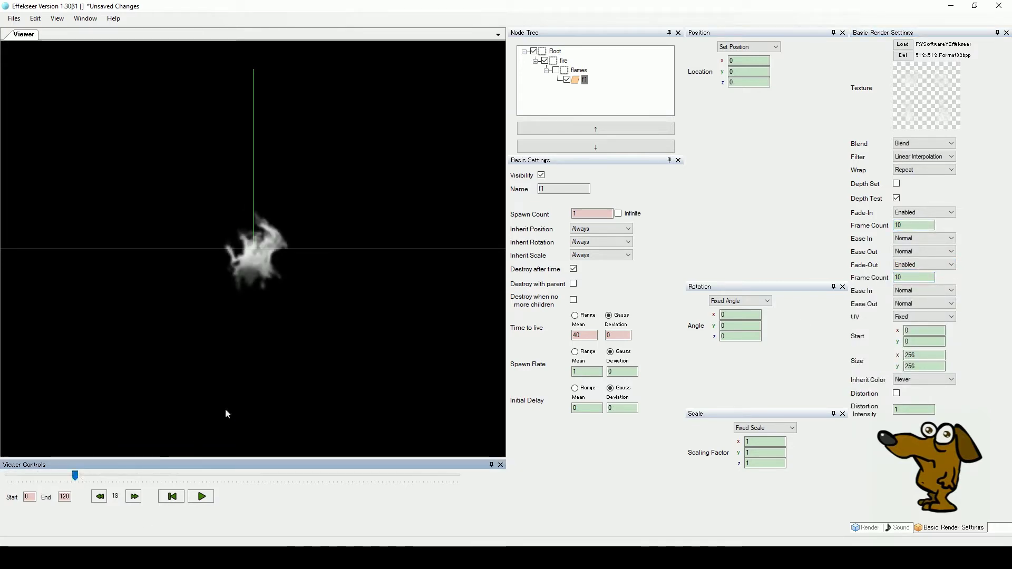
# Raise f1 by trying a Y location of 1 and settling on 0.5.
pyautogui.click(740, 72)
pyautogui.scroll(-1, 740, 72)
pyautogui.scroll(2, 740, 72)
pyautogui.doubleClick(740, 72)
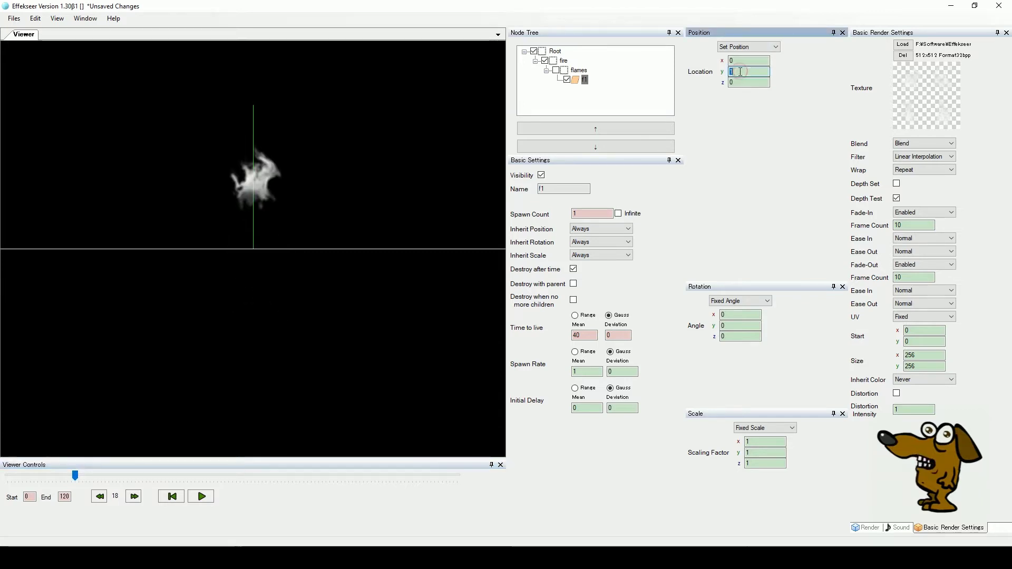
pyautogui.press('Return')
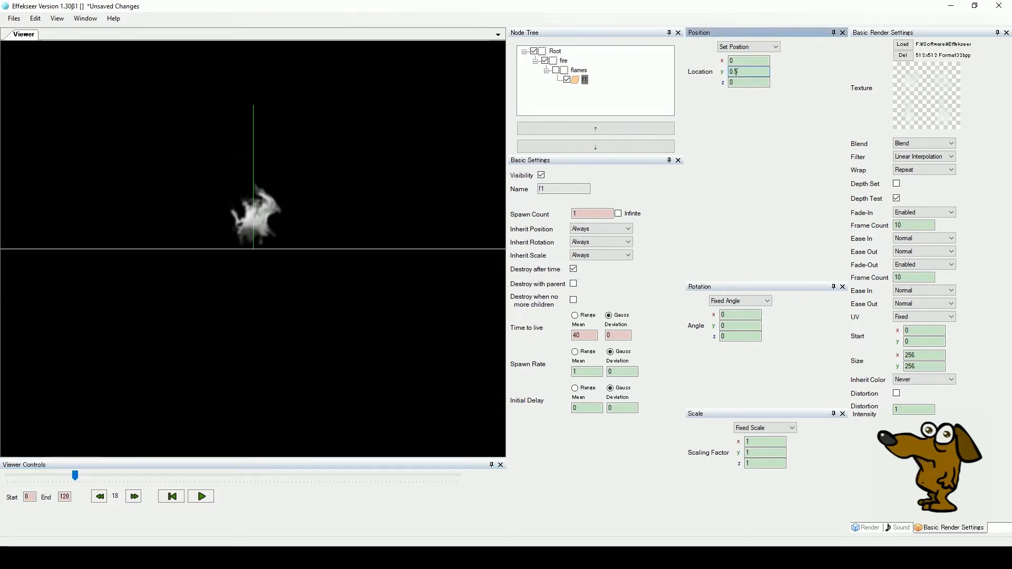
# Switch f1's scale to PVA with a mean Y expansion speed of 0.1 and preview the stretching.
pyautogui.click(787, 428)
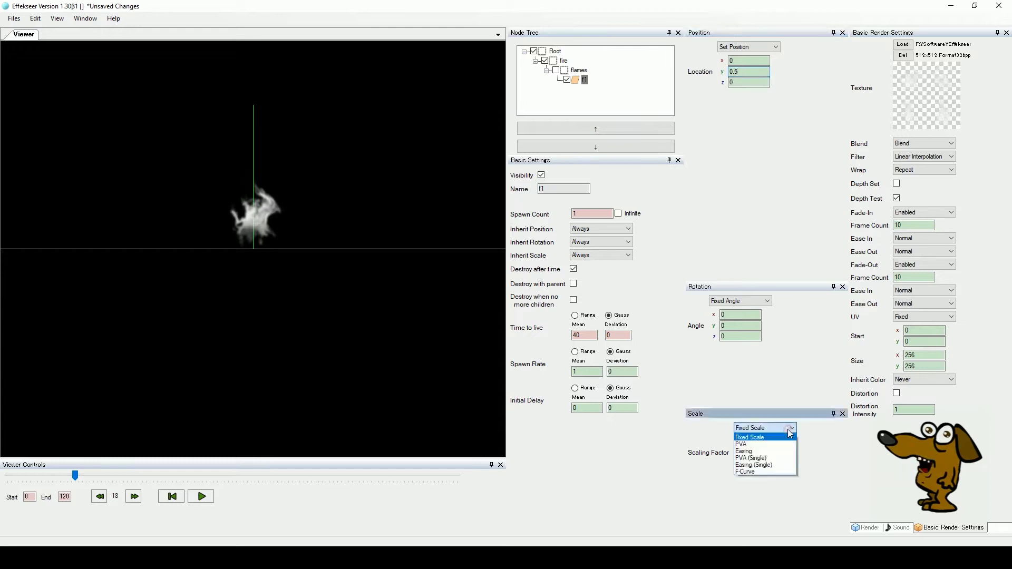
pyautogui.click(780, 447)
pyautogui.scroll(-3, 843, 463)
pyautogui.click(751, 471)
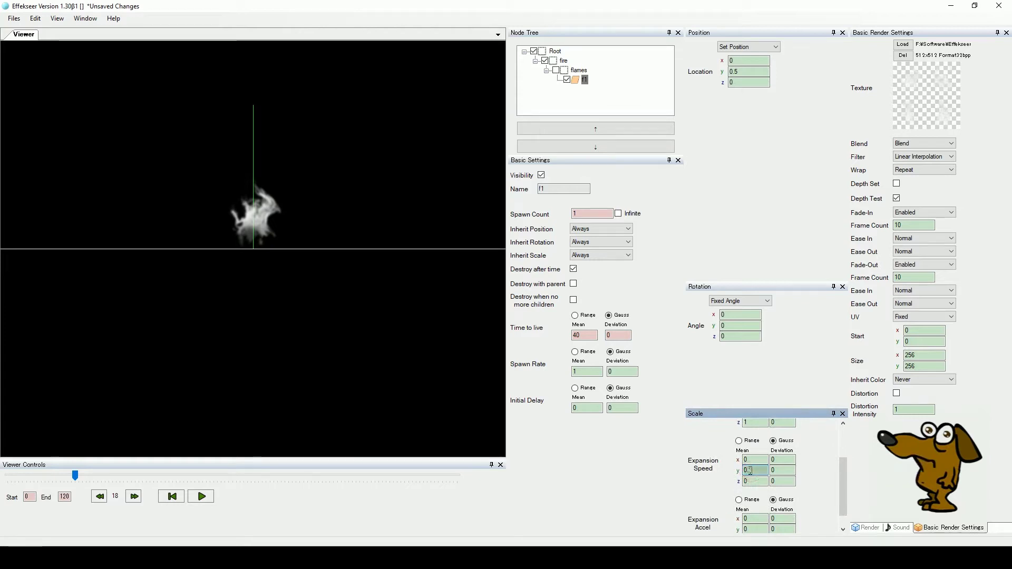
pyautogui.write('.1')
pyautogui.moveTo(77, 479); pyautogui.dragTo(136, 477)
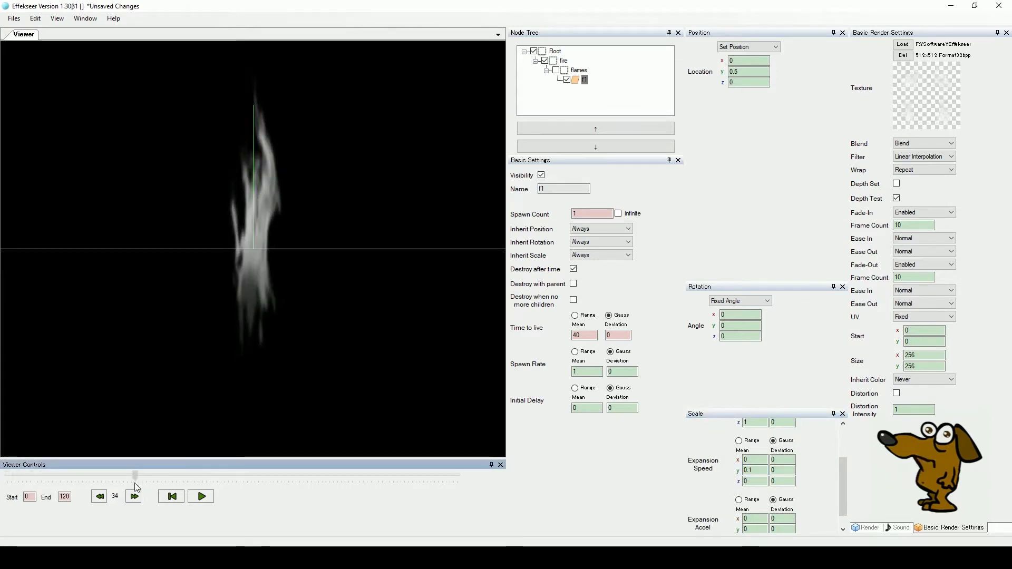
# Try Y locations of 1.5 and 1 for f1, return to 1.5, and scrub through the animation to check it.
pyautogui.doubleClick(747, 71)
pyautogui.write('1.5')
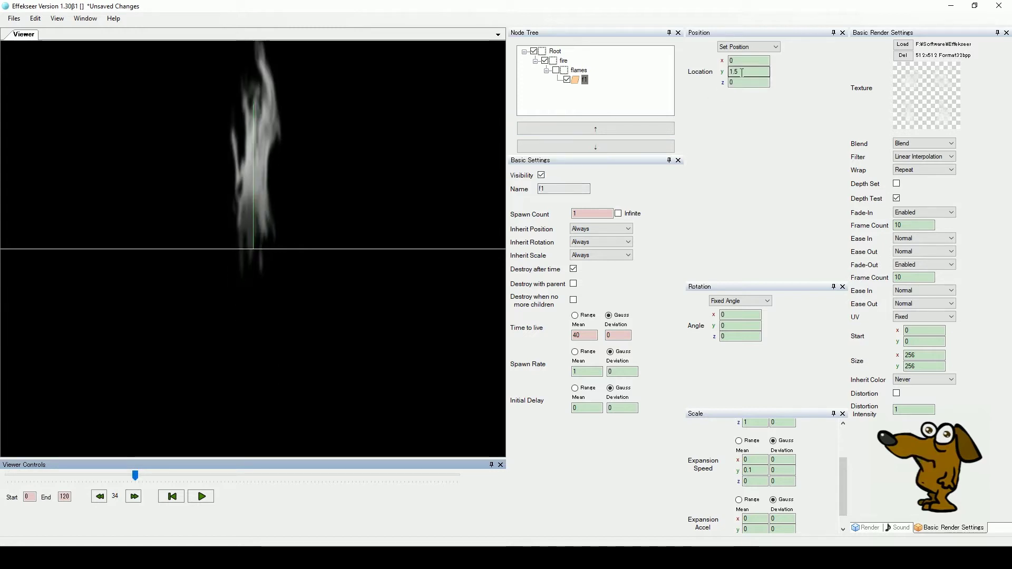
pyautogui.doubleClick(742, 72)
pyautogui.press('Return')
pyautogui.moveTo(142, 474)
pyautogui.mouseDown()
pyautogui.moveTo(11, 474)
pyautogui.moveTo(158, 472)
pyautogui.moveTo(140, 473)
pyautogui.mouseUp()
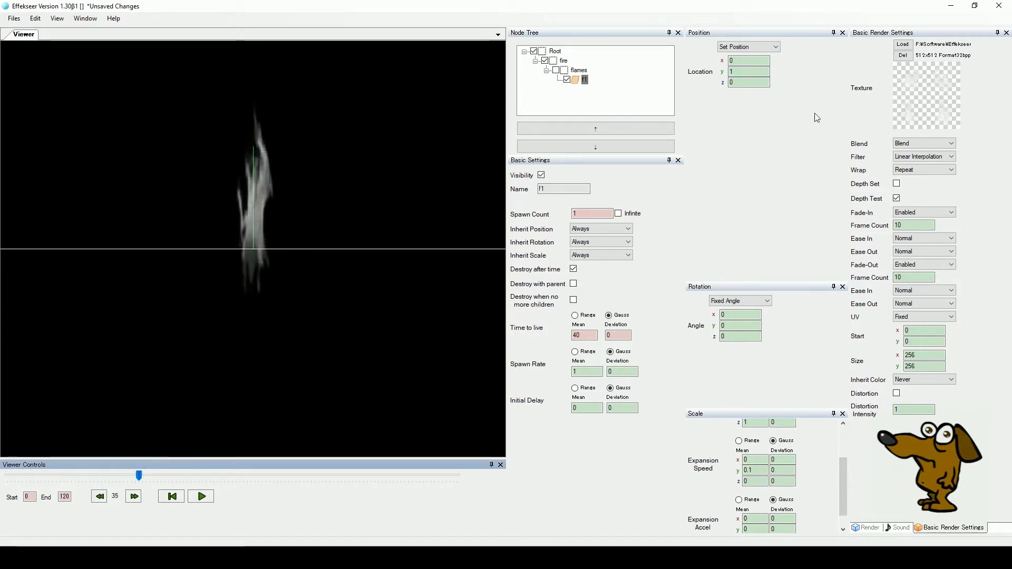
pyautogui.click(736, 72)
pyautogui.write('1.5')
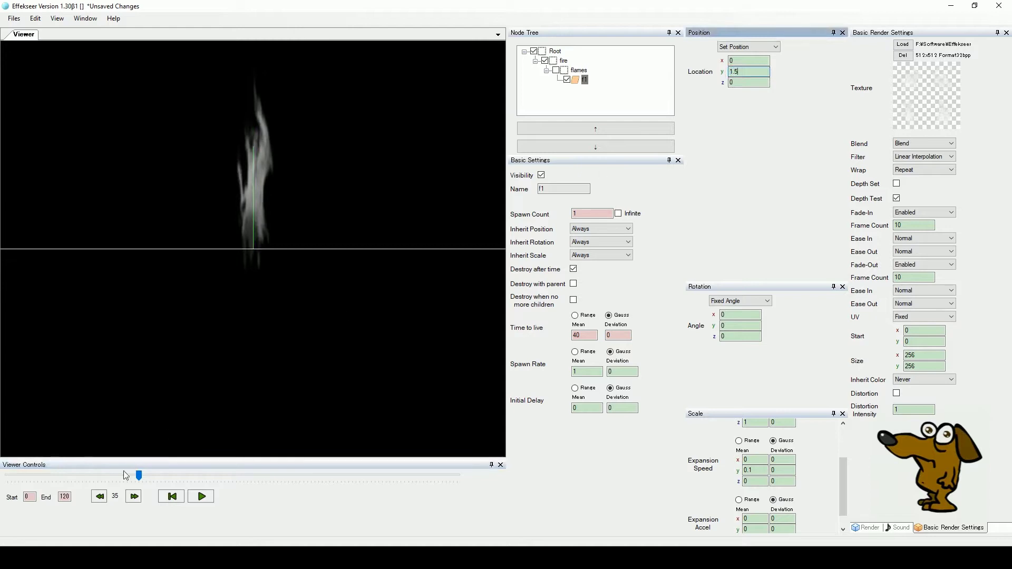
pyautogui.moveTo(127, 475); pyautogui.dragTo(27, 478)
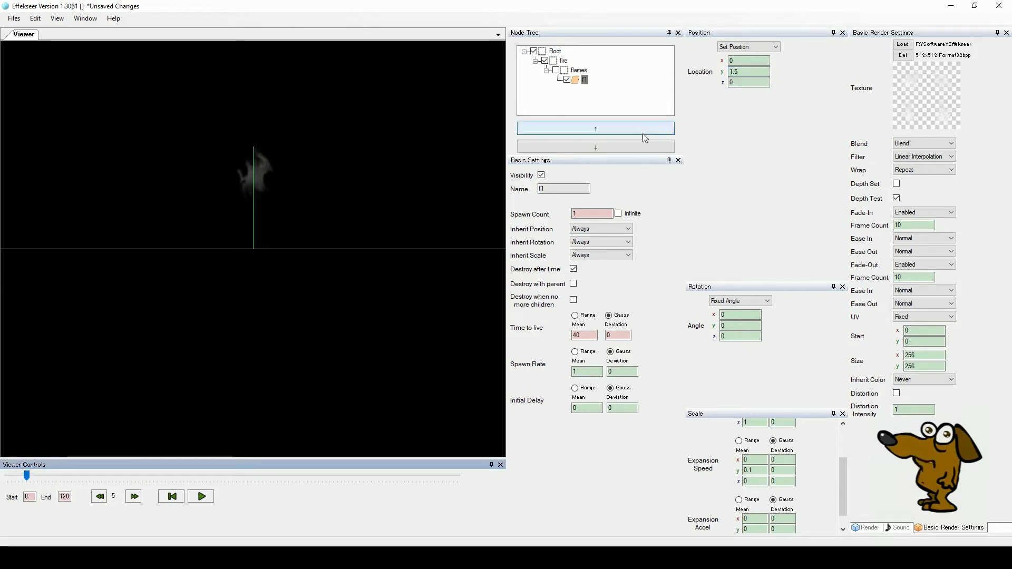
# Switch f1's position to PVA with a mean Y speed of 0.05 and Y position of 0.1, checking the motion in the preview.
pyautogui.click(775, 46)
pyautogui.click(758, 63)
pyautogui.click(728, 149)
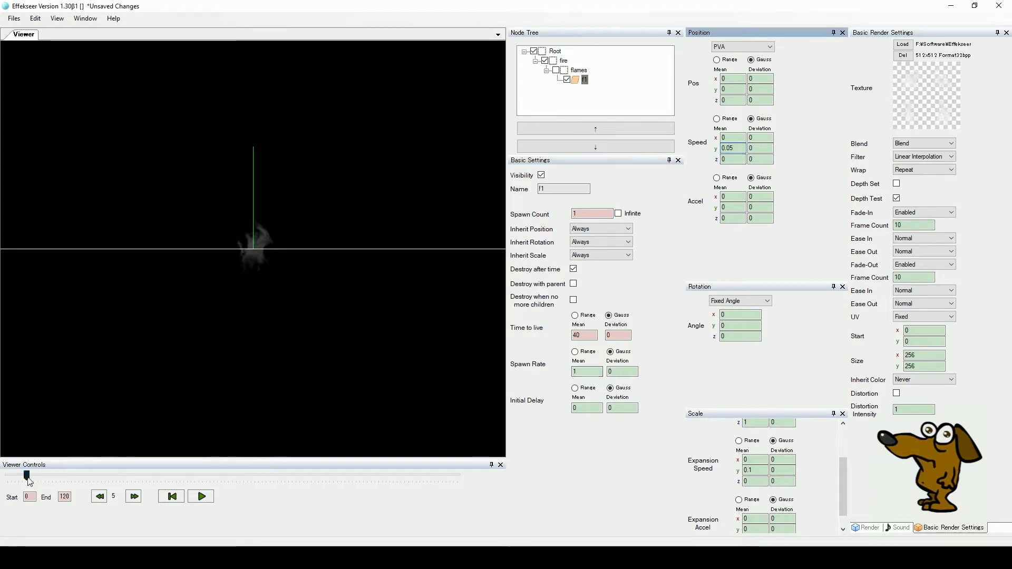
pyautogui.click(105, 467)
pyautogui.moveTo(44, 467); pyautogui.dragTo(34, 462)
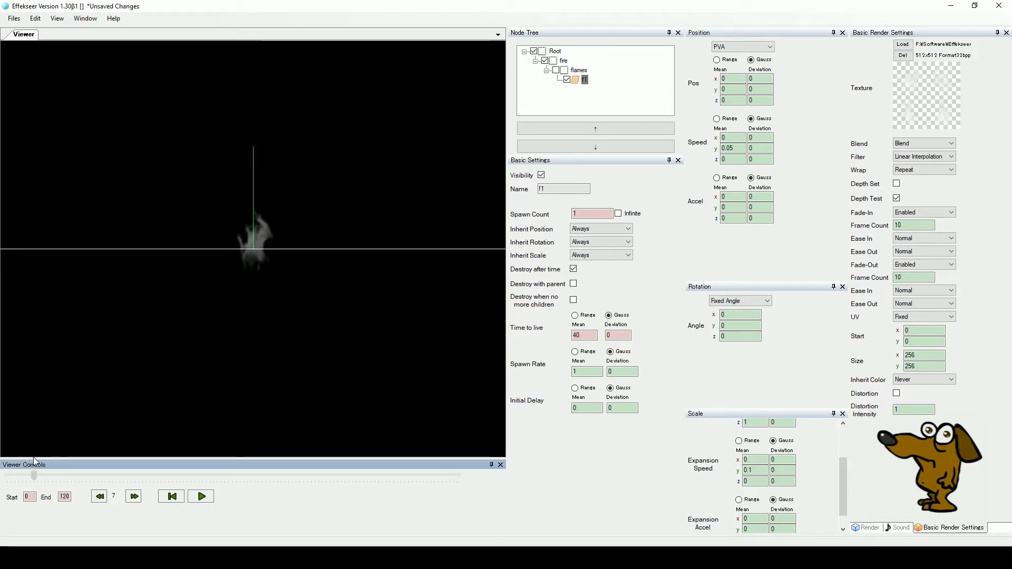
pyautogui.click(726, 89)
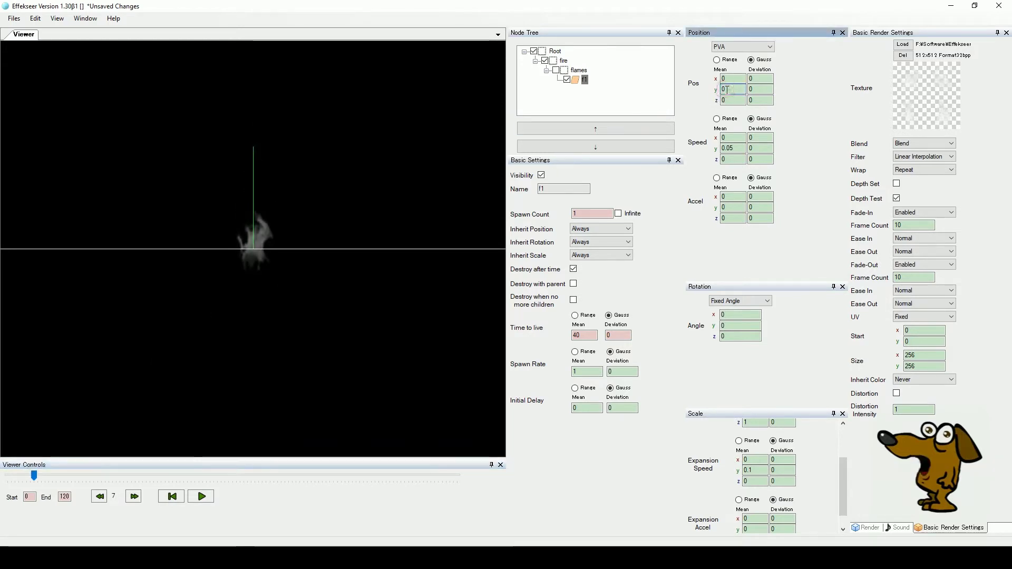
pyautogui.moveTo(33, 476); pyautogui.dragTo(65, 471)
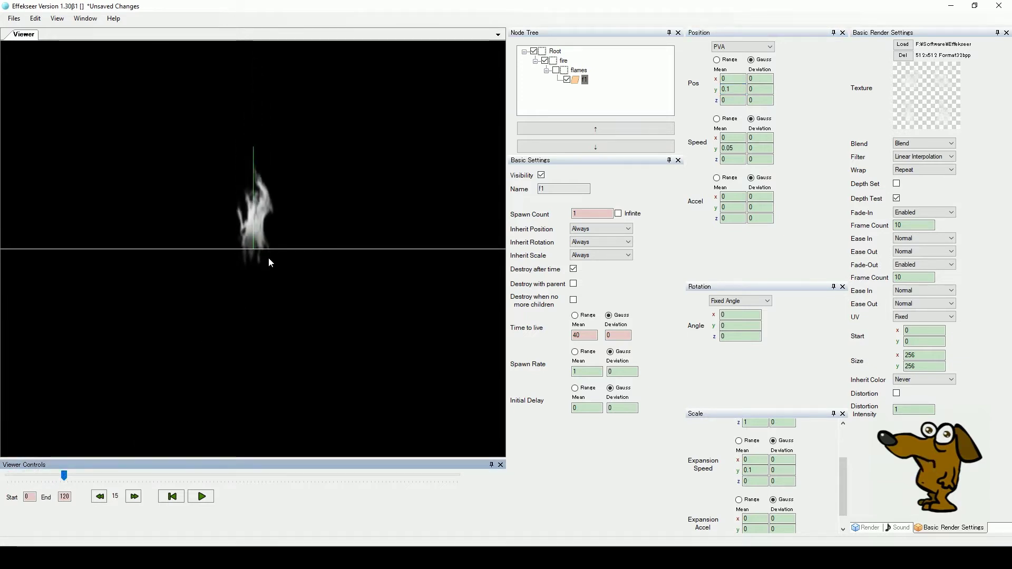
# Colour the f1 sprite red with a fixed RGBA of 255, 0, 0, 255.
pyautogui.click(867, 528)
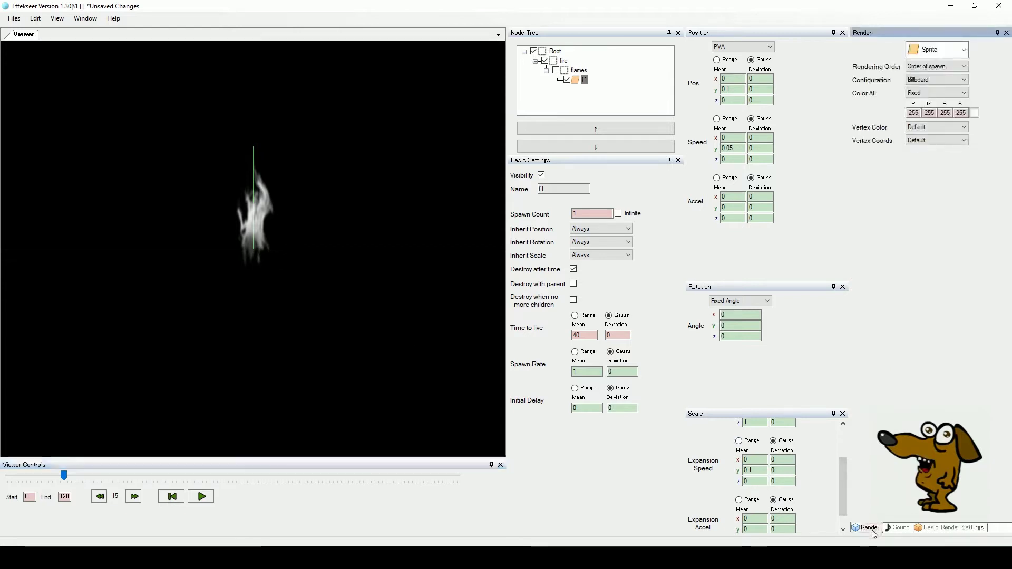
pyautogui.click(974, 112)
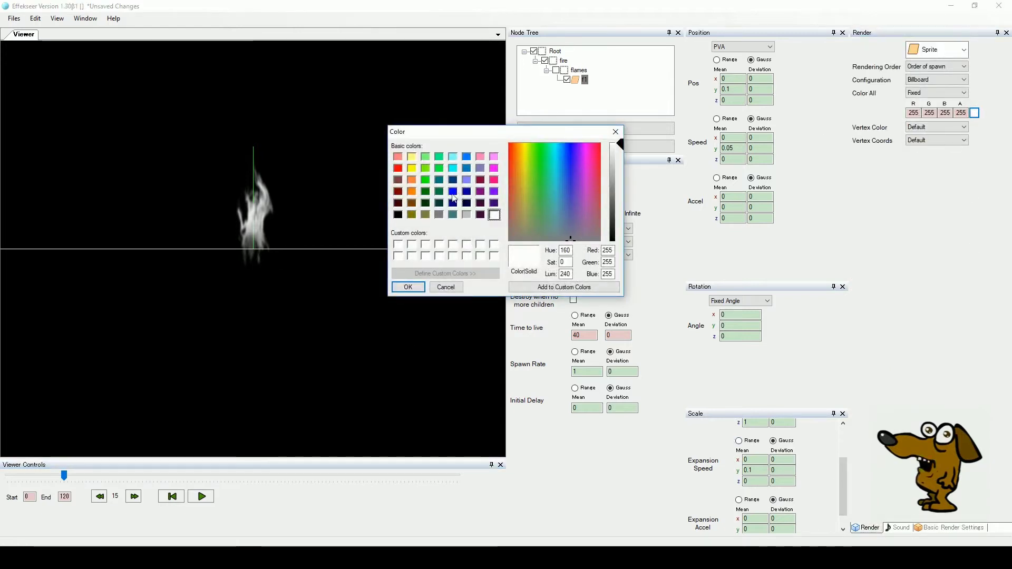
pyautogui.click(398, 169)
pyautogui.click(408, 287)
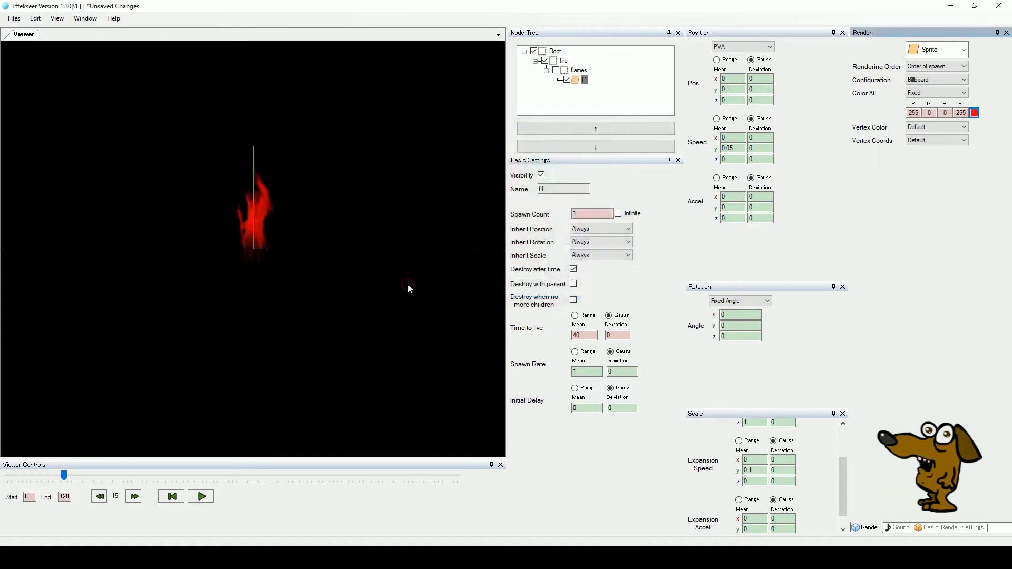
pyautogui.click(933, 93)
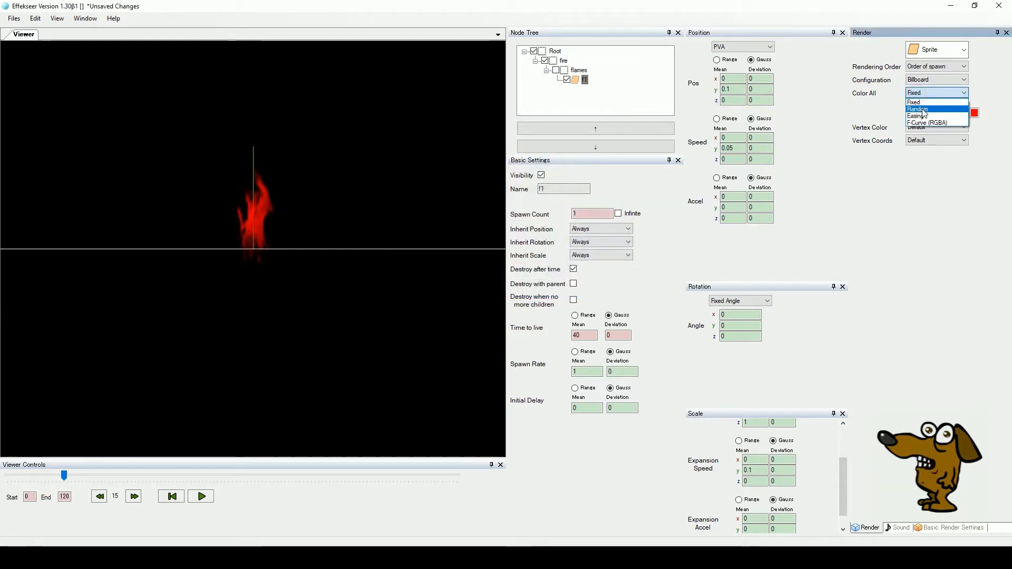
pyautogui.click(1000, 95)
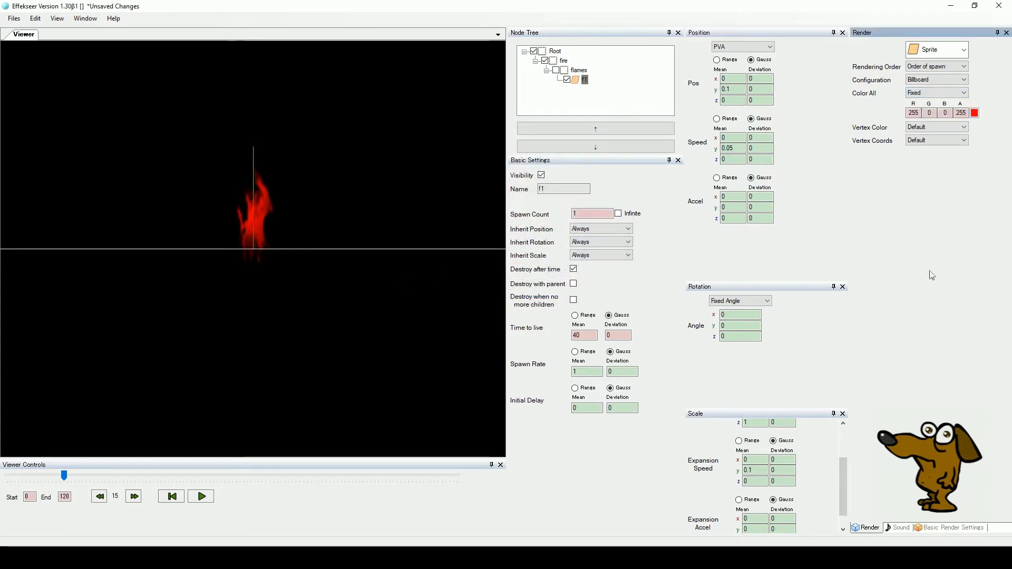
# Switch f1's blend mode to Additive and scrub the animation to check the flame.
pyautogui.click(952, 528)
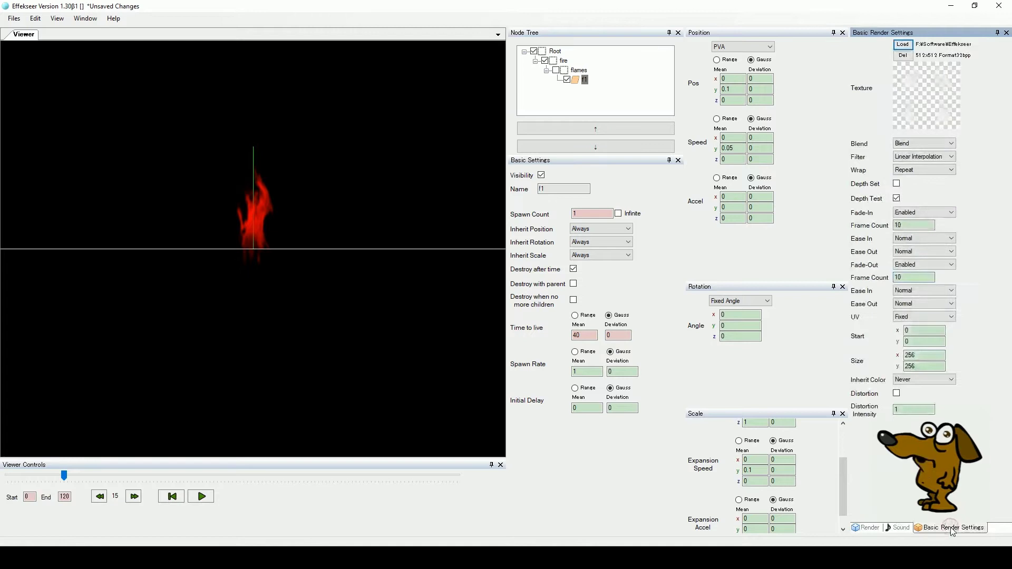
pyautogui.click(928, 147)
pyautogui.click(927, 170)
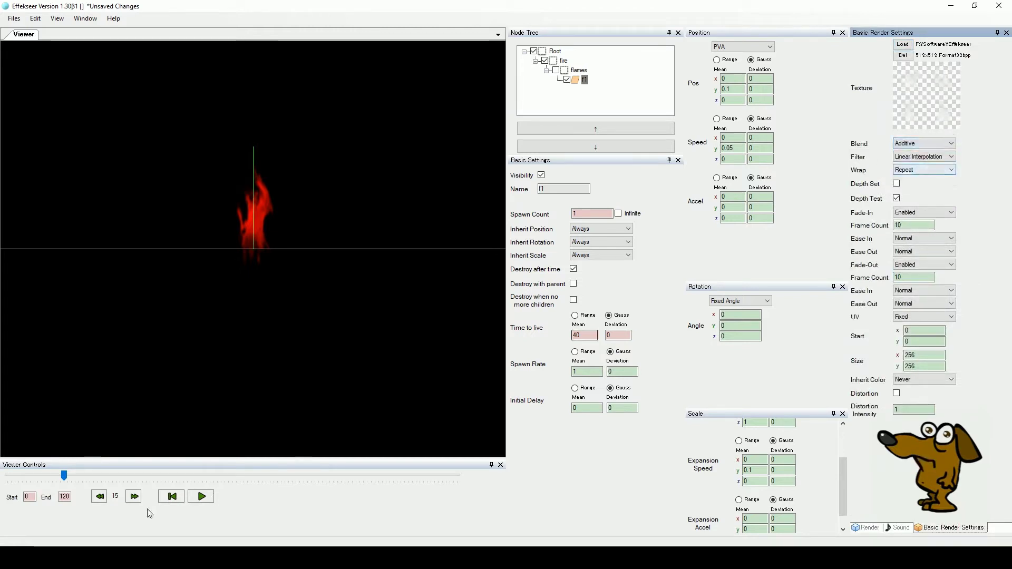
pyautogui.moveTo(68, 480); pyautogui.dragTo(112, 477)
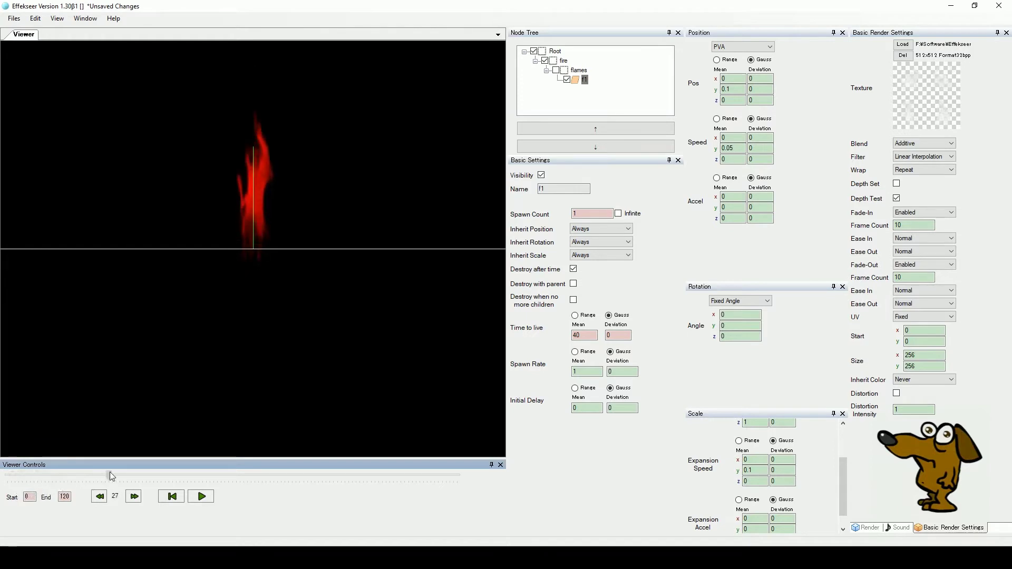
# Copy f1 into the flames node, give the copy a mean initial delay of 10 and preview it.
pyautogui.click(575, 82)
pyautogui.rightClick(575, 80)
pyautogui.click(598, 125)
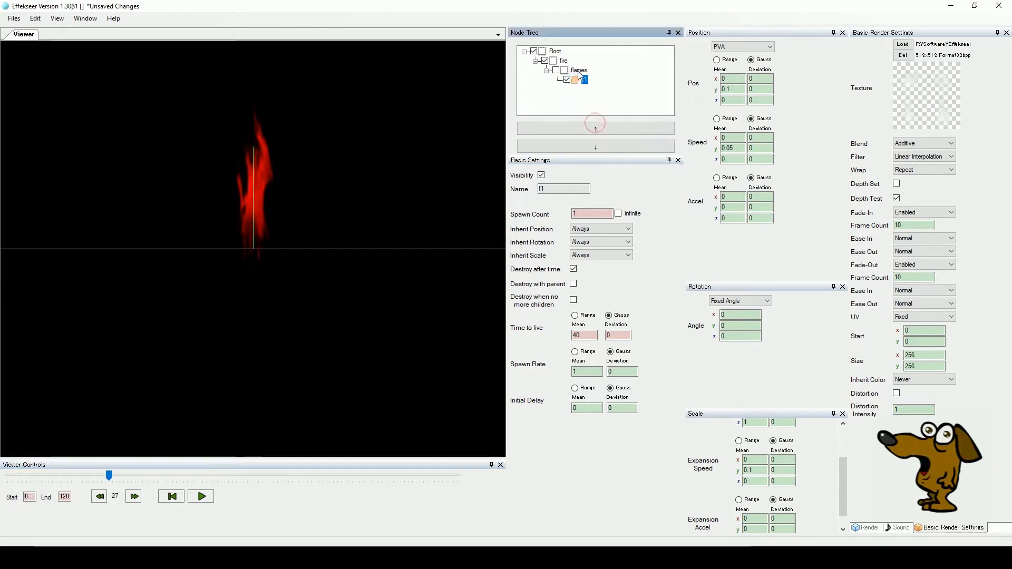
pyautogui.click(579, 69)
pyautogui.rightClick(574, 70)
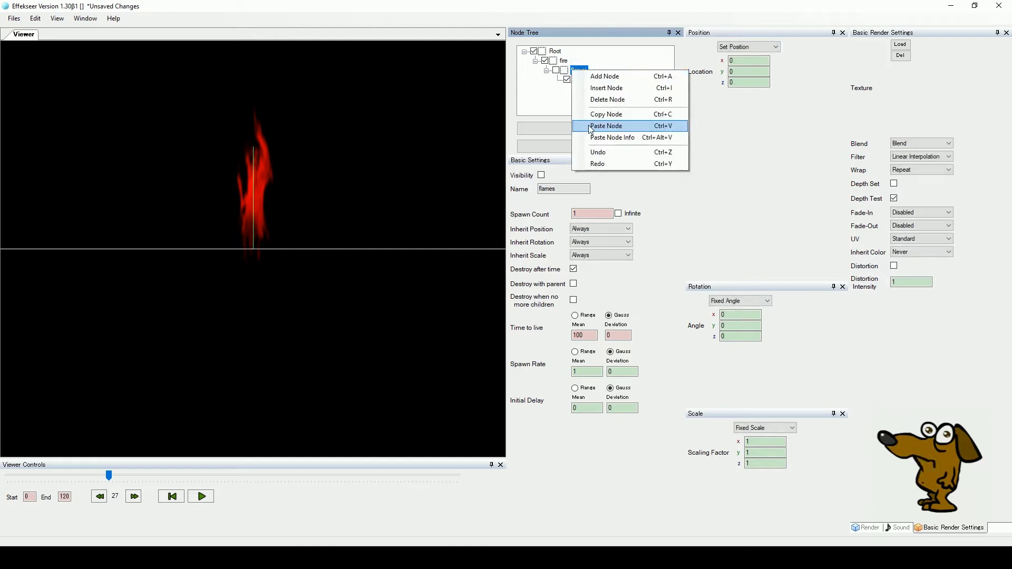
pyautogui.click(591, 126)
pyautogui.click(576, 90)
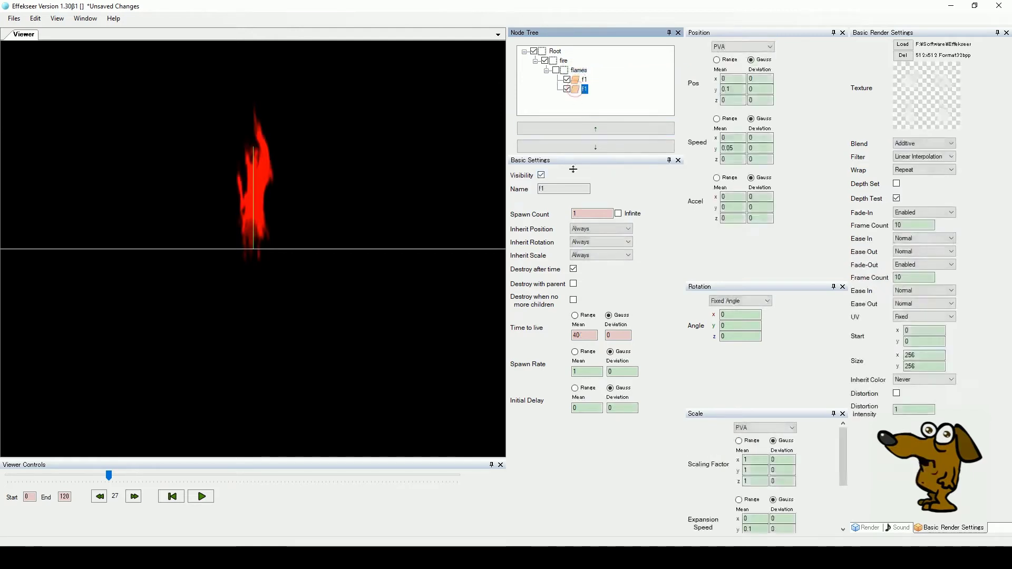
pyautogui.click(578, 405)
pyautogui.write('10')
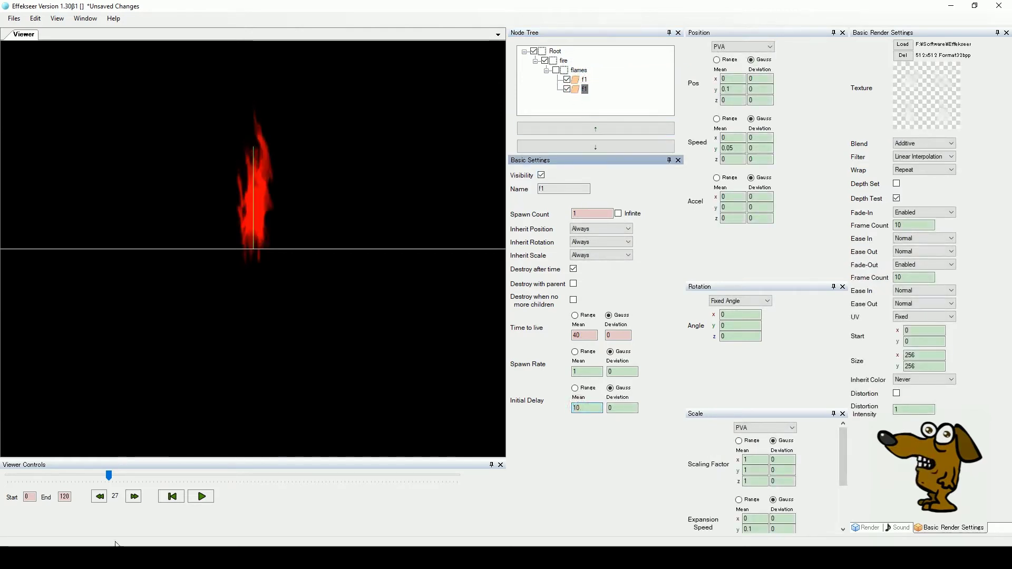
pyautogui.moveTo(108, 476); pyautogui.dragTo(132, 477)
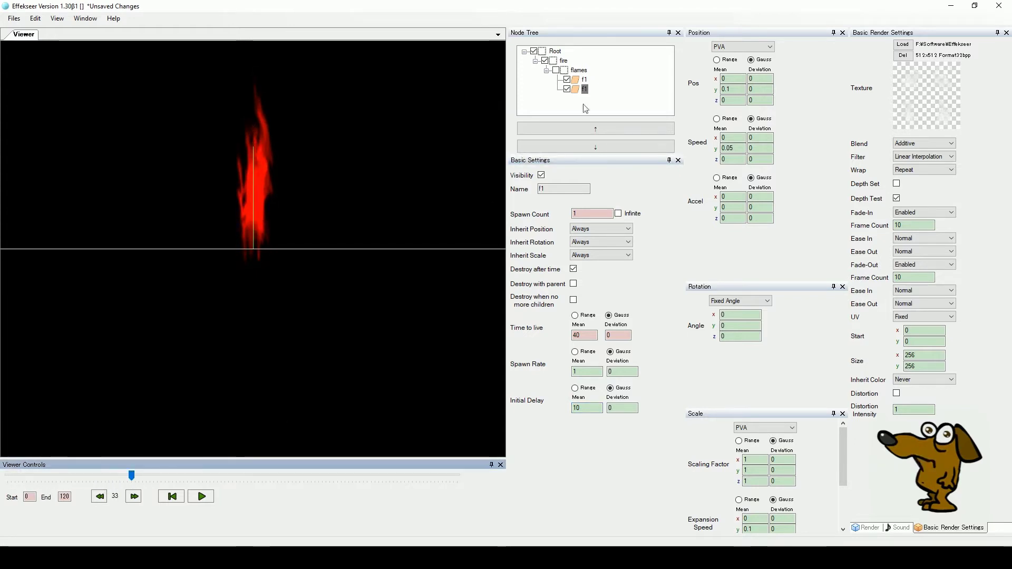
# Paste a third f1 under flames and set its mean initial delay to 20.
pyautogui.click(574, 71)
pyautogui.rightClick(573, 70)
pyautogui.click(598, 128)
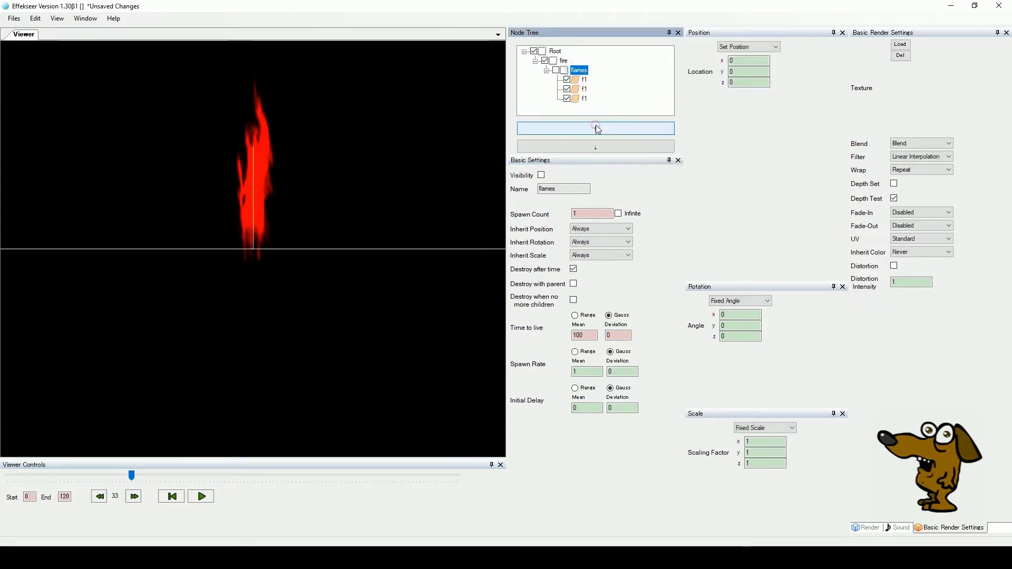
pyautogui.click(584, 99)
pyautogui.click(577, 408)
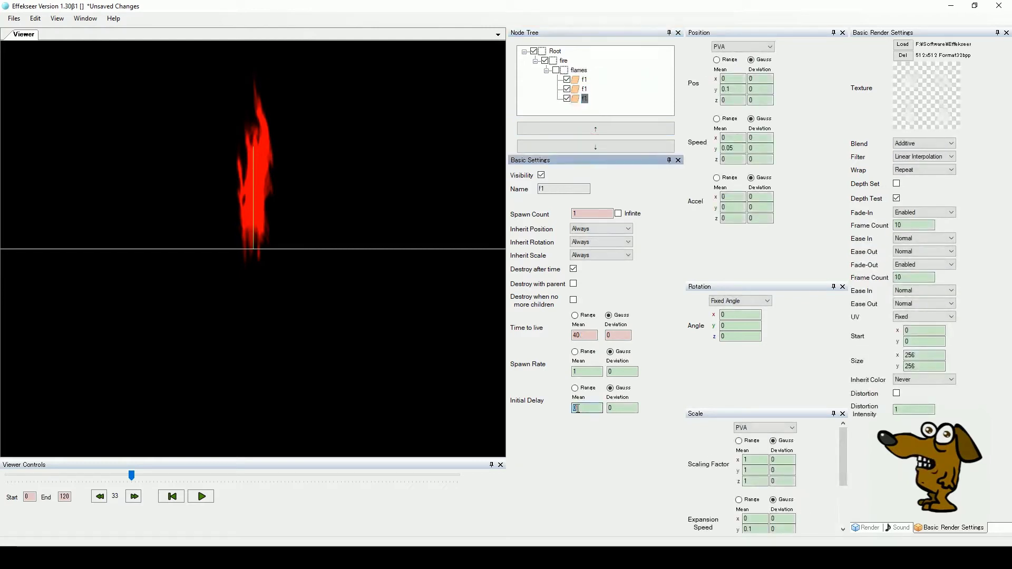
pyautogui.write('20')
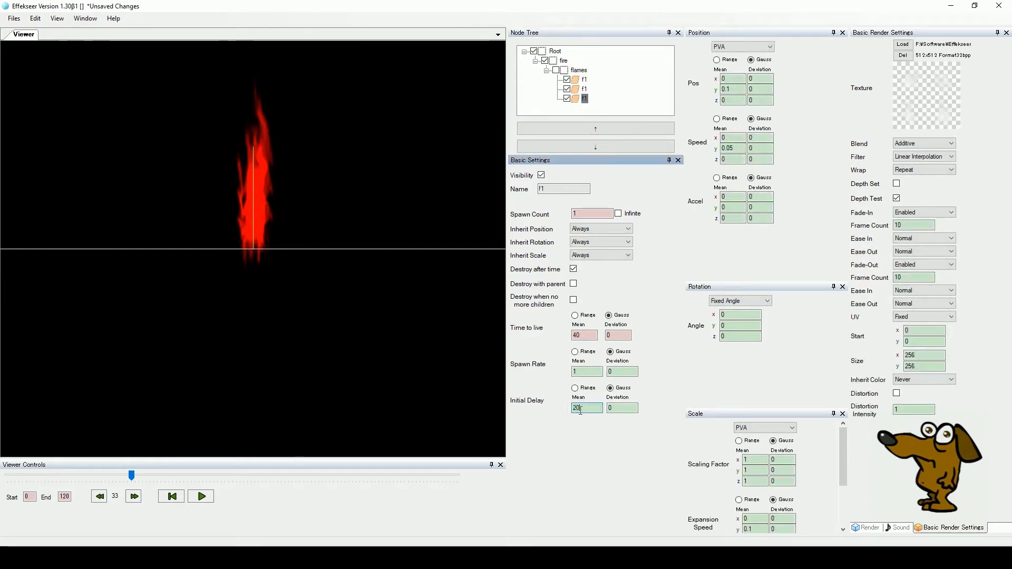
# Paste a fourth f1 under flames with a mean initial delay of 30 and play the effect from the start.
pyautogui.click(575, 70)
pyautogui.rightClick(575, 70)
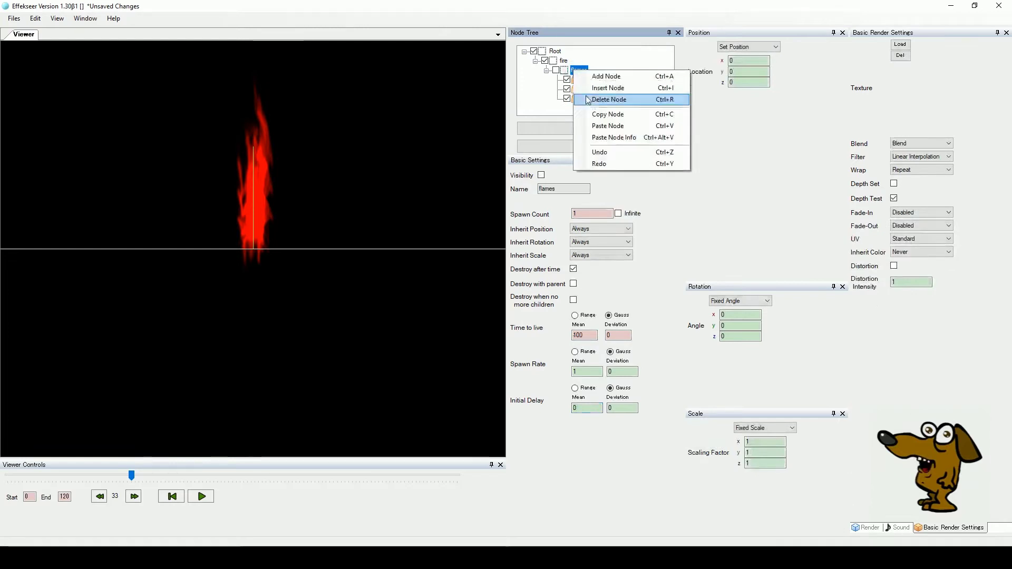
pyautogui.click(599, 126)
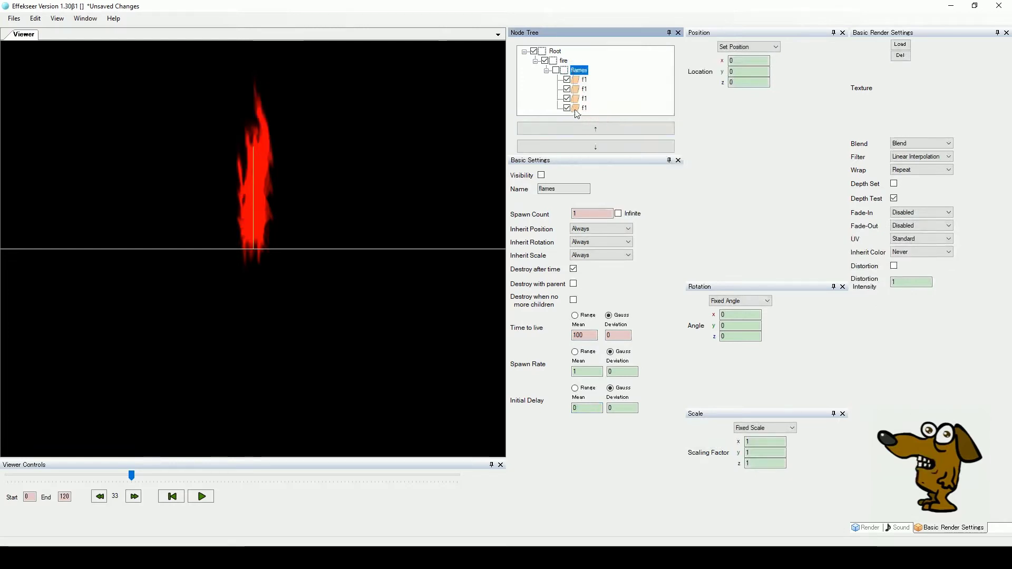
pyautogui.click(578, 408)
pyautogui.write('30')
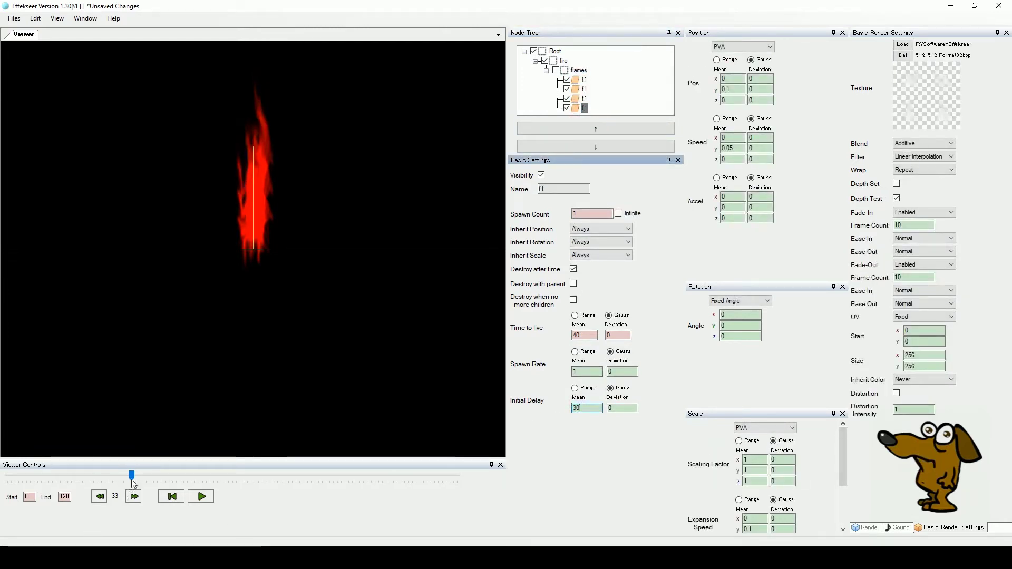
pyautogui.moveTo(134, 482); pyautogui.dragTo(19, 484)
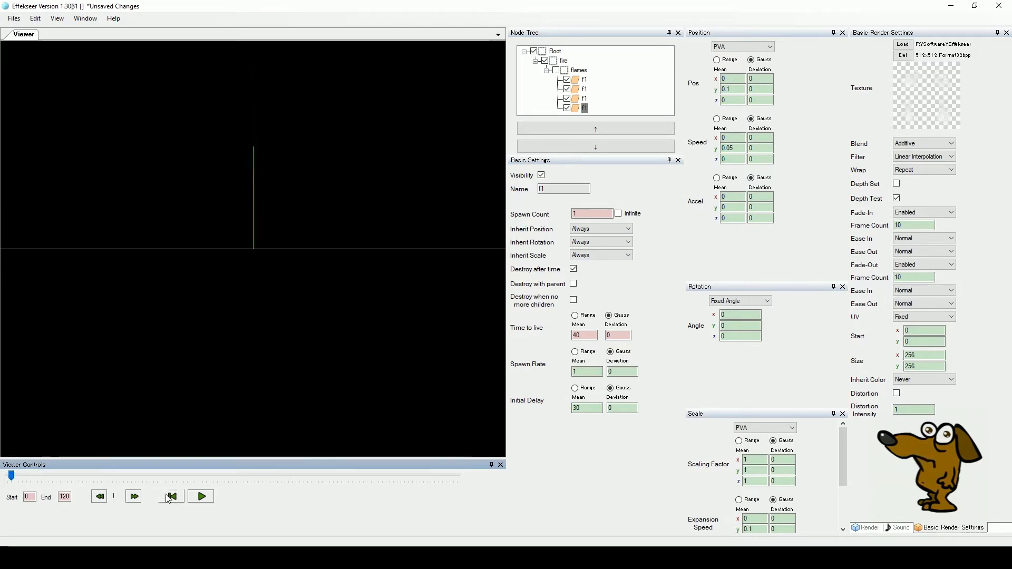
pyautogui.click(202, 496)
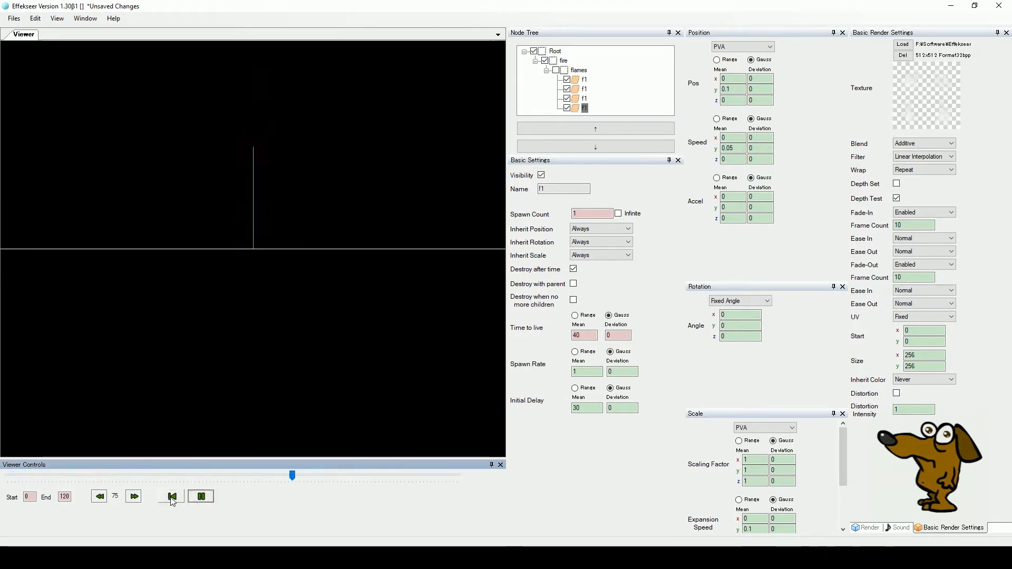
# Duplicate the whole flames group under the fire node and scrub the animation to preview it.
pyautogui.click(574, 71)
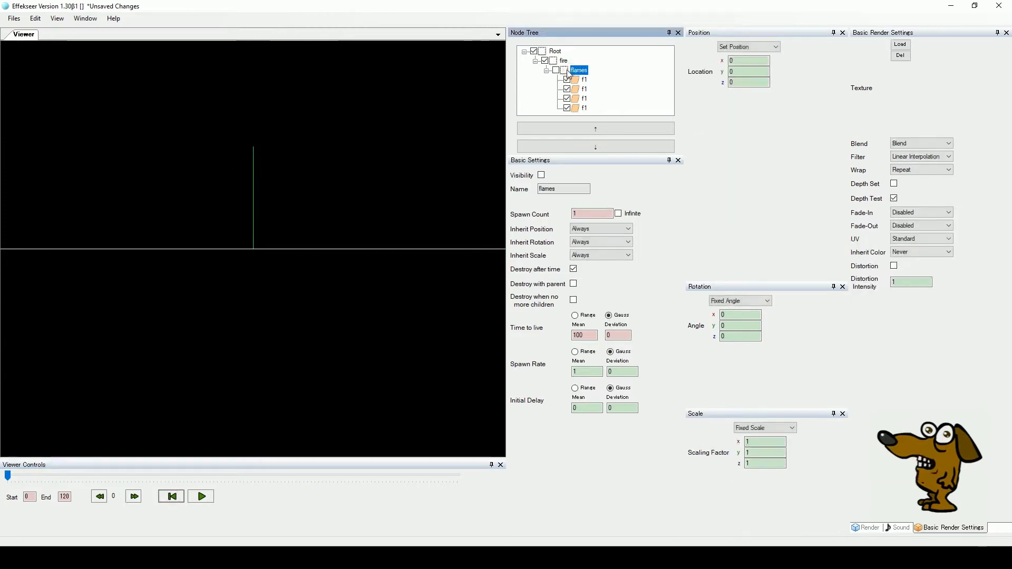
pyautogui.rightClick(568, 73)
pyautogui.click(603, 111)
pyautogui.rightClick(564, 62)
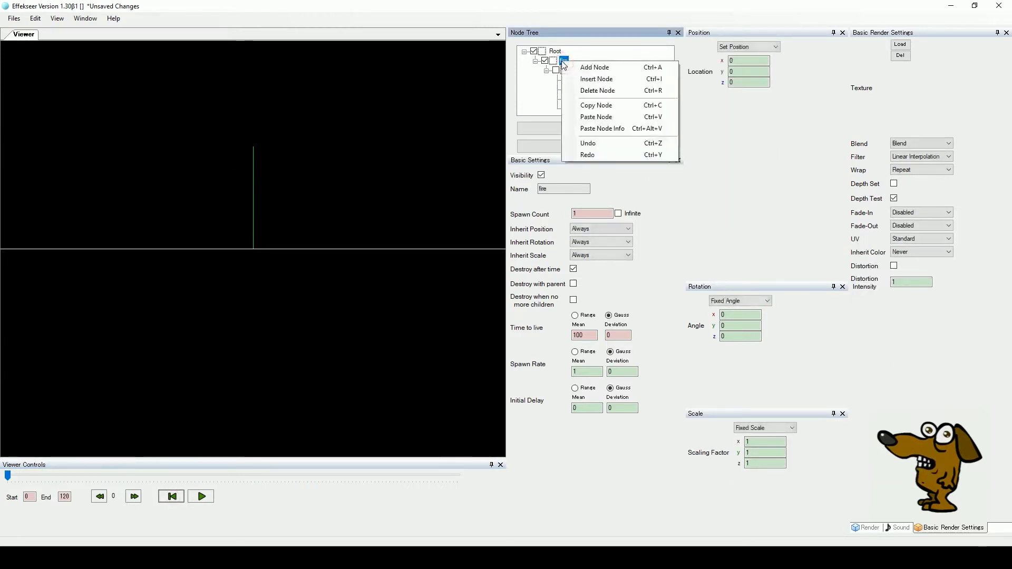
pyautogui.click(596, 117)
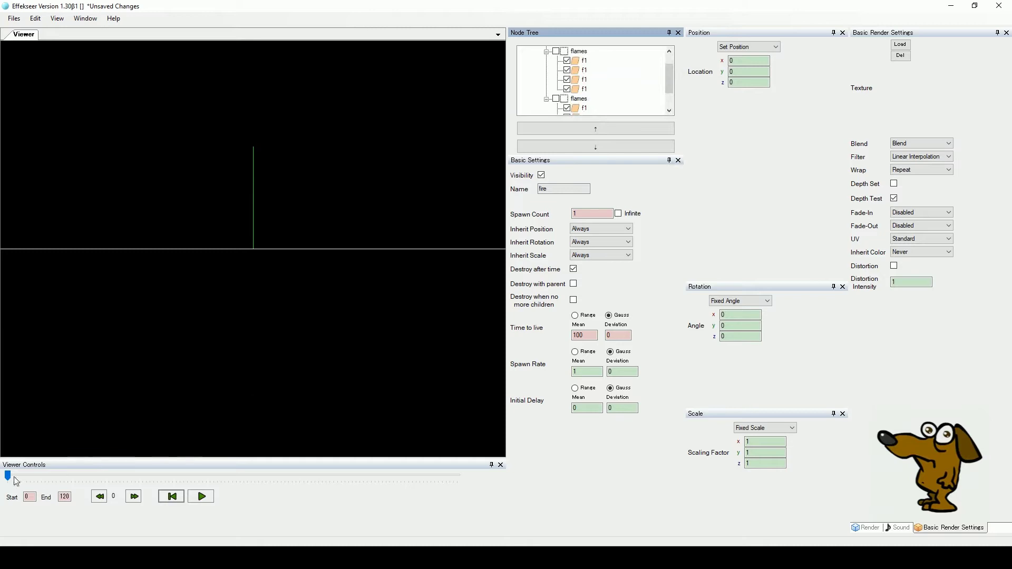
pyautogui.moveTo(9, 477); pyautogui.dragTo(156, 462)
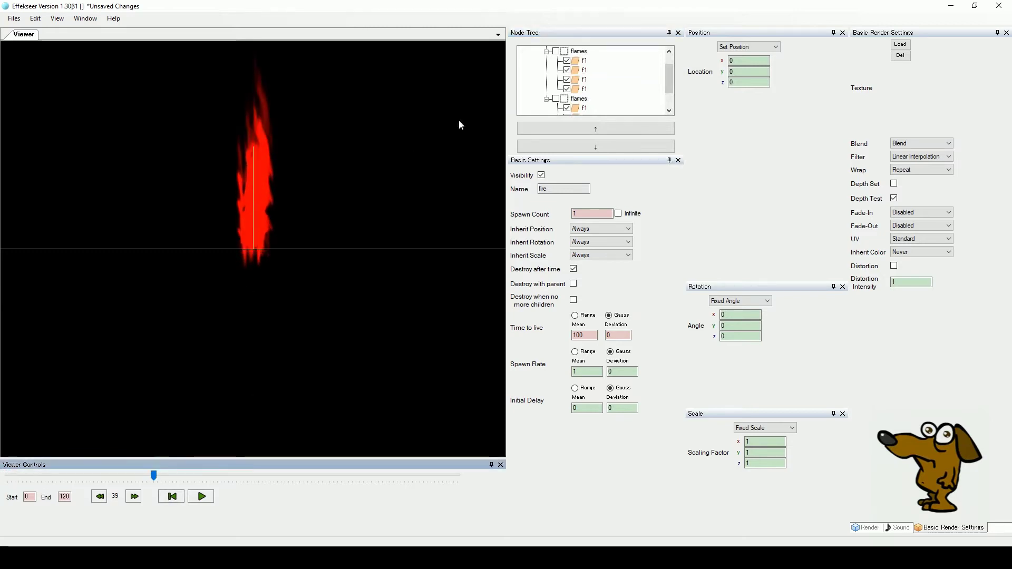
# Set the UV start X to 256 on all four f1 sprites in the second flames group.
pyautogui.moveTo(671, 92); pyautogui.dragTo(673, 101)
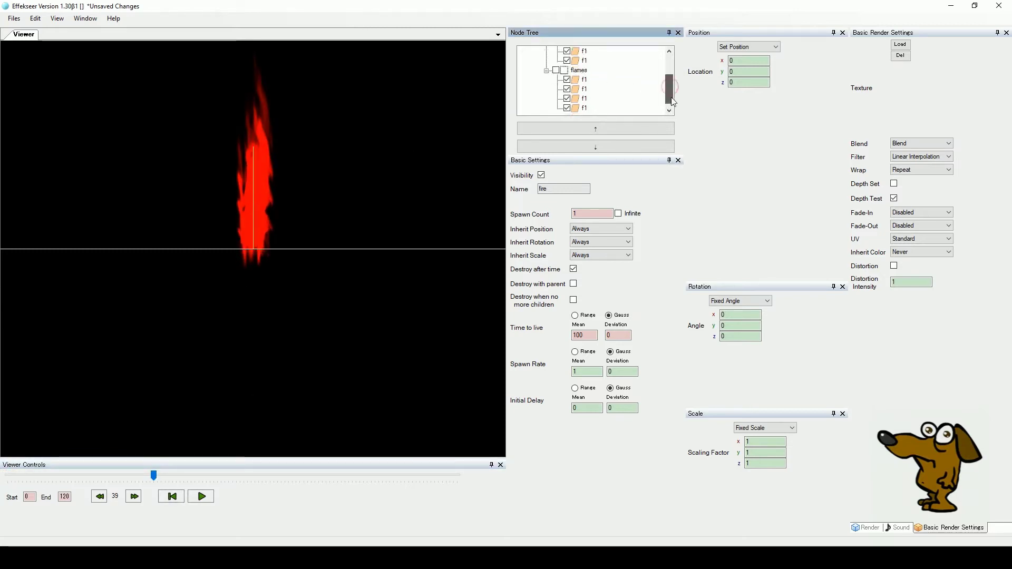
pyautogui.click(578, 81)
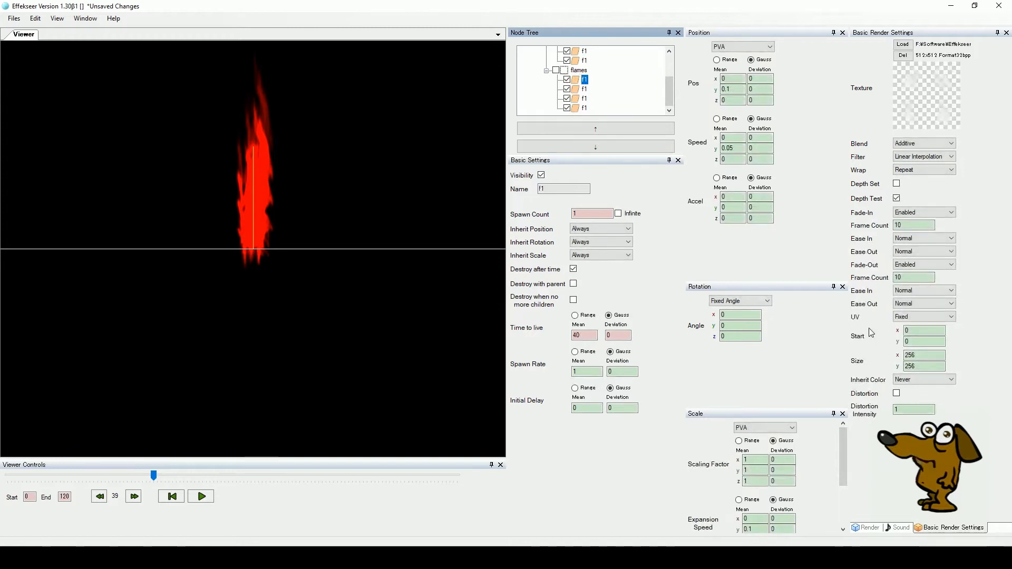
pyautogui.click(909, 342)
pyautogui.click(913, 330)
pyautogui.write('256')
pyautogui.click(584, 88)
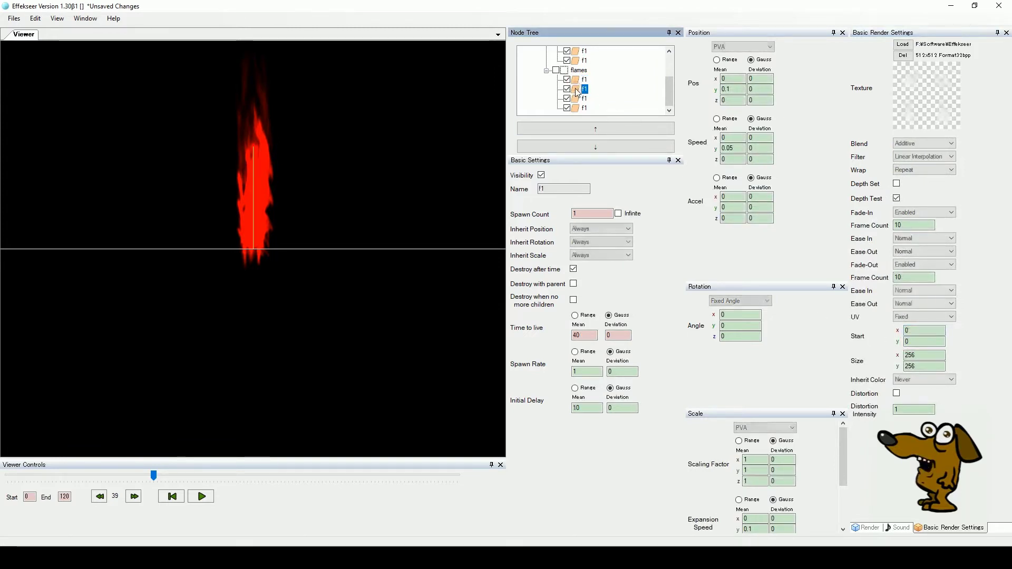
pyautogui.click(919, 331)
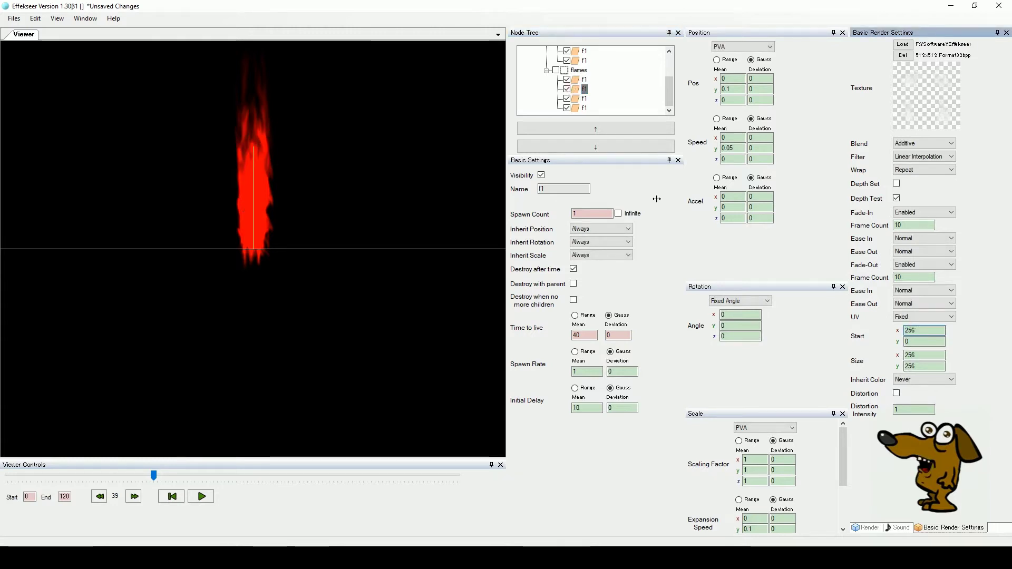
pyautogui.click(578, 99)
pyautogui.click(914, 331)
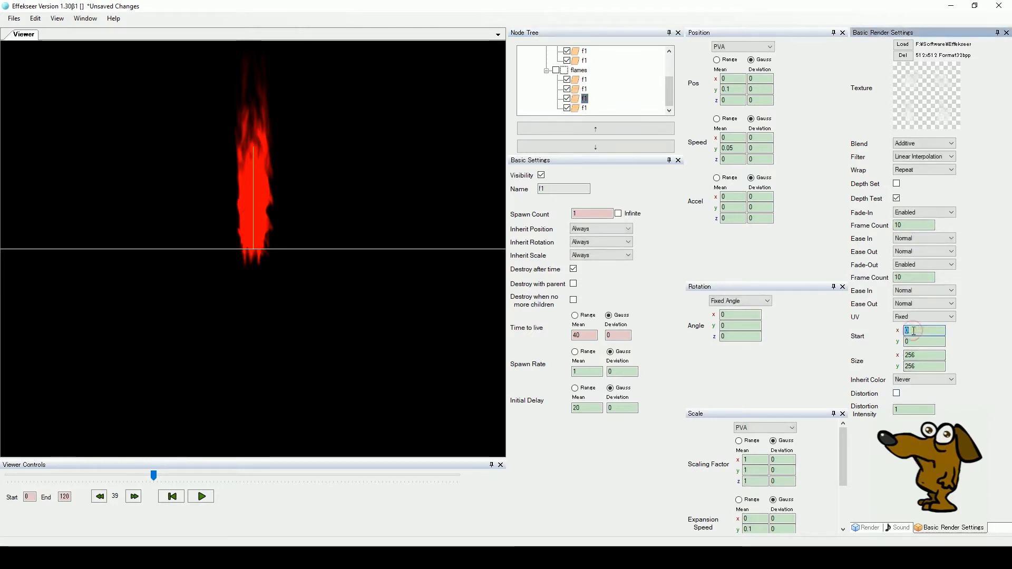
pyautogui.click(585, 108)
pyautogui.click(912, 331)
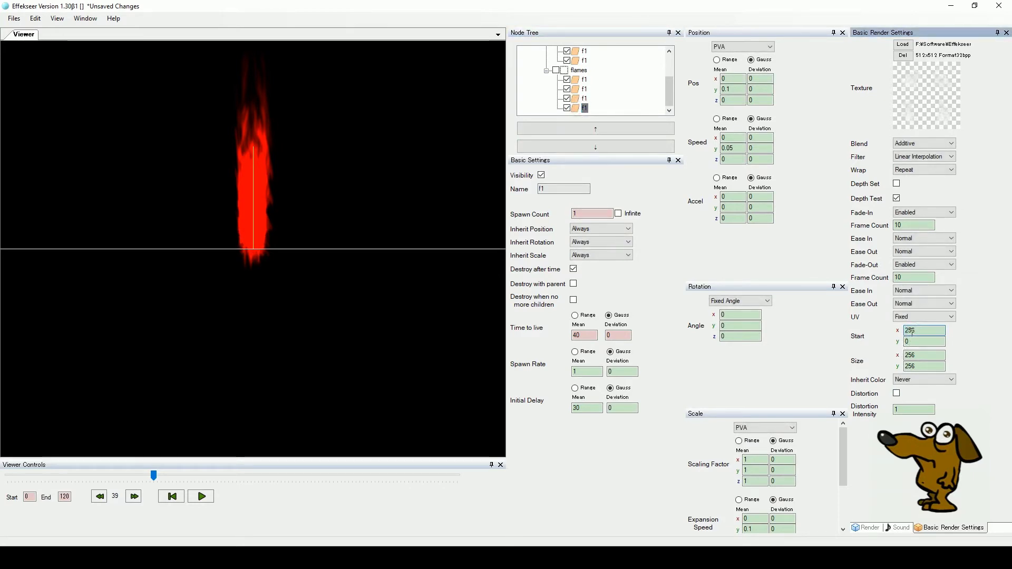
# Colour the first f1 in the second flames group yellow with RGB 255, 255, 0.
pyautogui.click(578, 81)
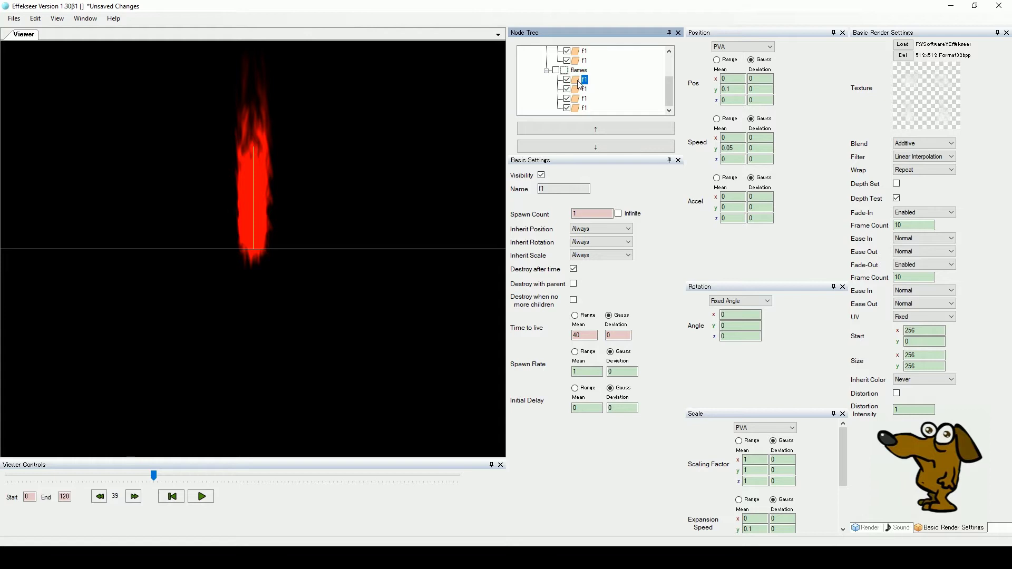
pyautogui.click(866, 527)
pyautogui.click(974, 112)
pyautogui.click(411, 168)
pyautogui.click(408, 288)
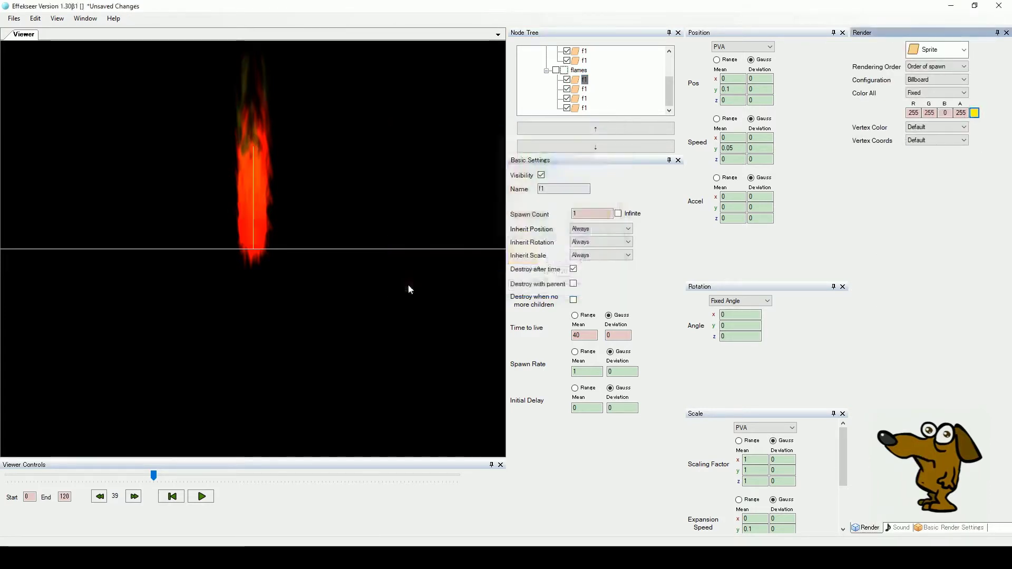
# Give the second flames group's f1 with the 10-frame delay the same yellow, RGB 255, 255, 0.
pyautogui.click(577, 89)
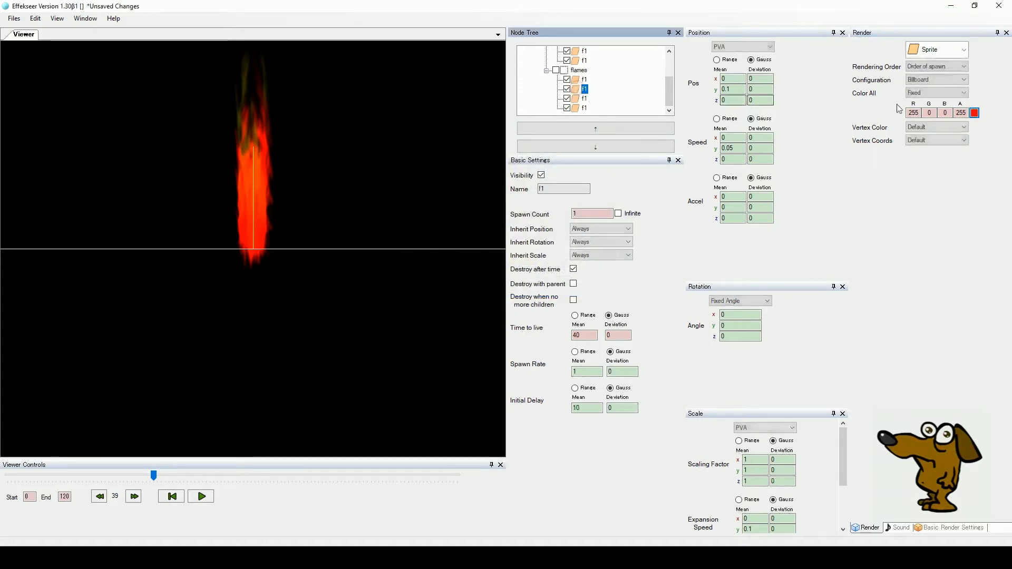
pyautogui.click(974, 112)
pyautogui.click(412, 168)
pyautogui.click(408, 287)
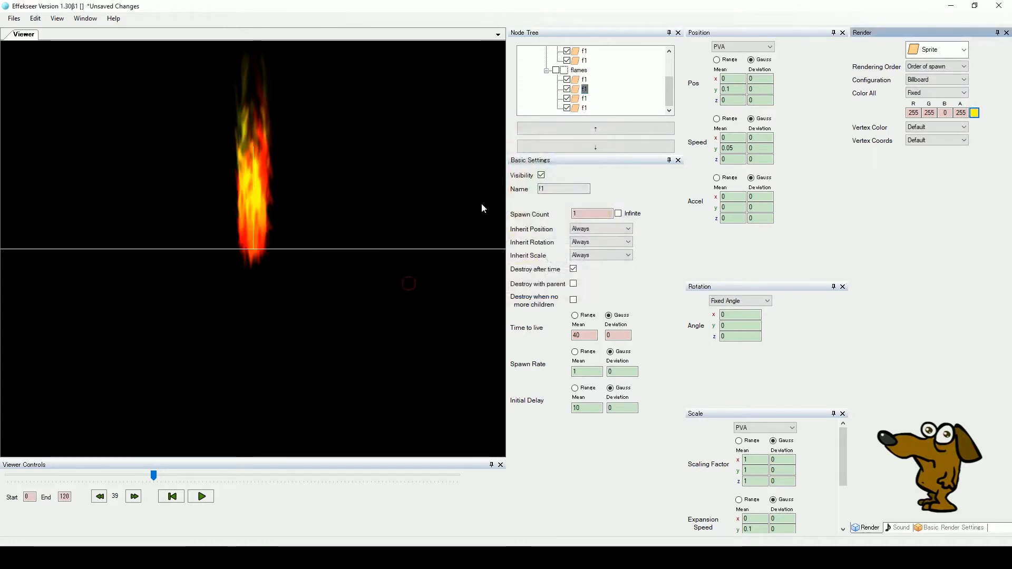
# Colour the second flames group's f1 sprites with 20- and 30-frame delays yellow, RGB 255, 255, 0, and scrub the animation to preview them.
pyautogui.click(576, 99)
pyautogui.click(975, 113)
pyautogui.click(411, 168)
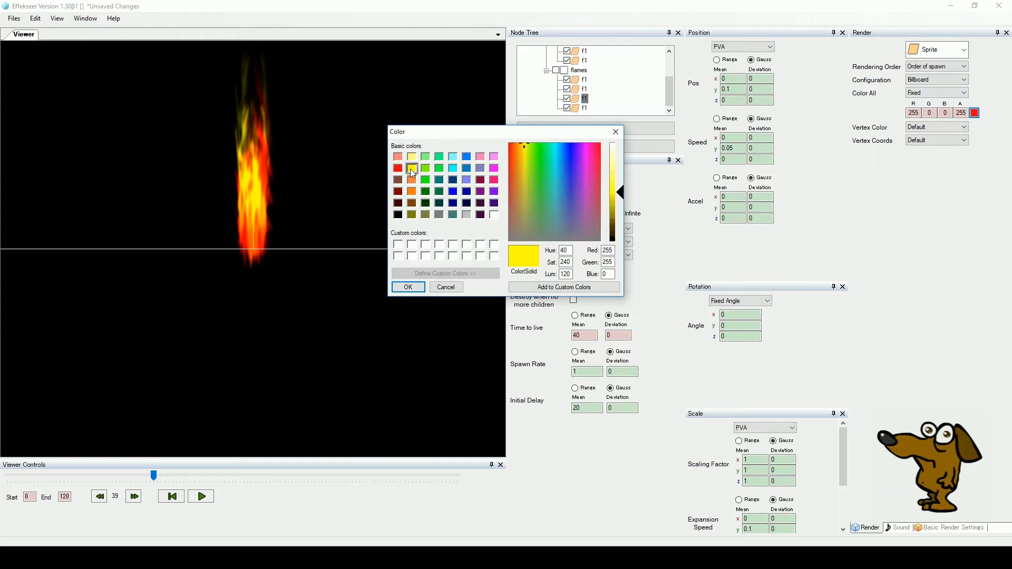
pyautogui.click(409, 288)
pyautogui.click(577, 108)
pyautogui.click(975, 113)
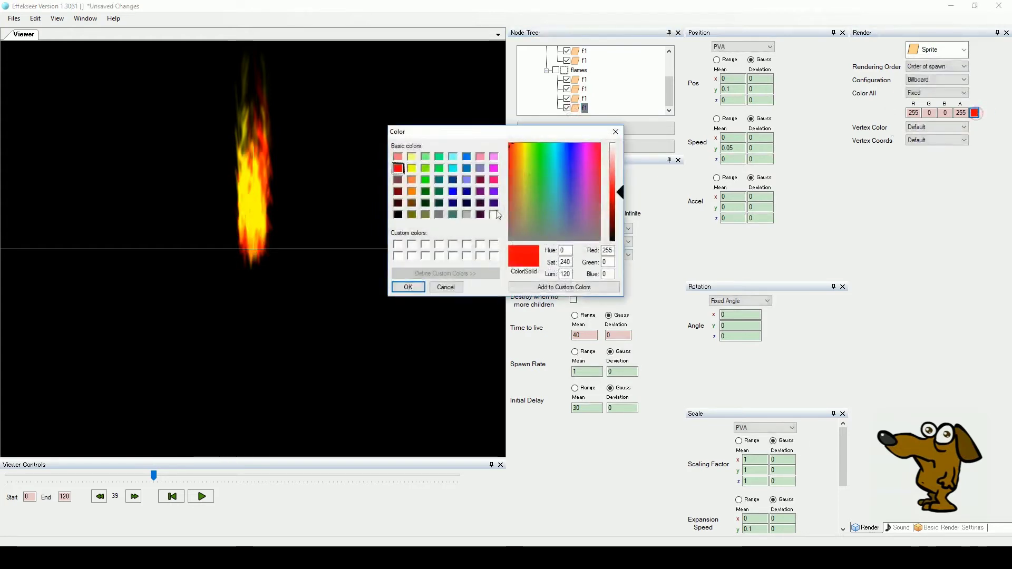
pyautogui.click(412, 168)
pyautogui.click(409, 287)
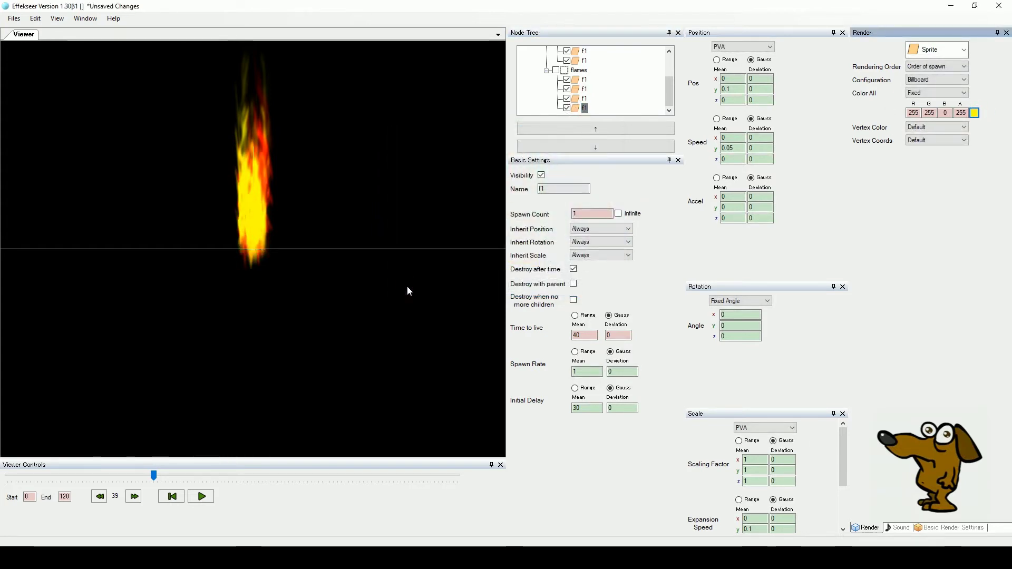
pyautogui.click(955, 527)
pyautogui.moveTo(161, 476); pyautogui.dragTo(132, 475)
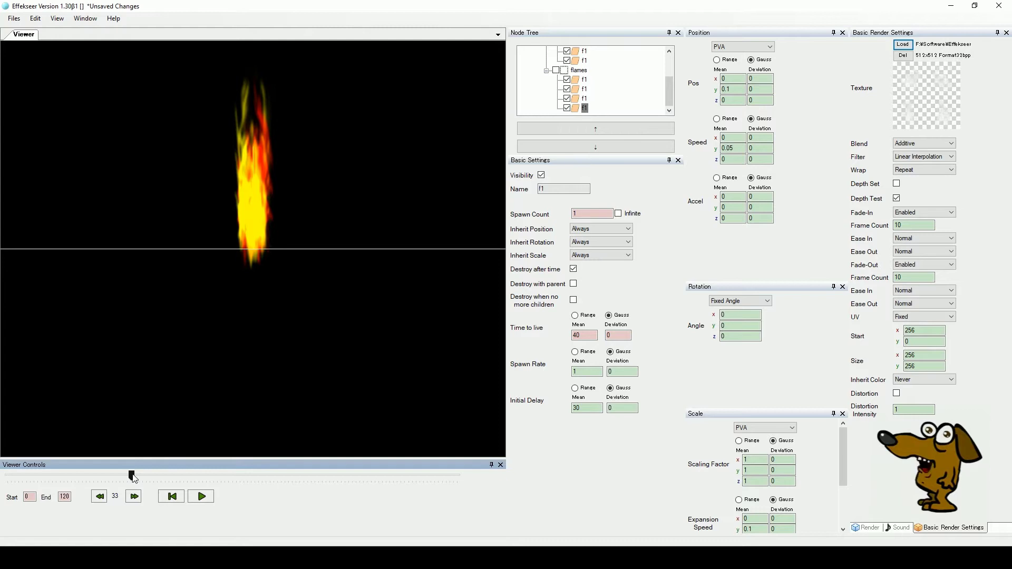
# Set the colour alpha to 200 on all four f1 sprites in the second flames group.
pyautogui.click(582, 79)
pyautogui.click(867, 527)
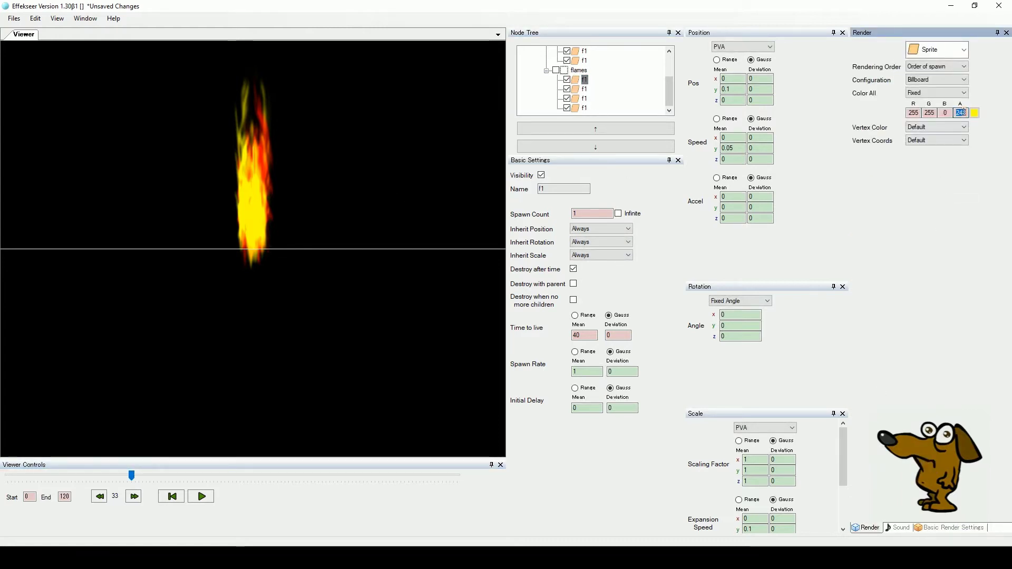
pyautogui.press('Return')
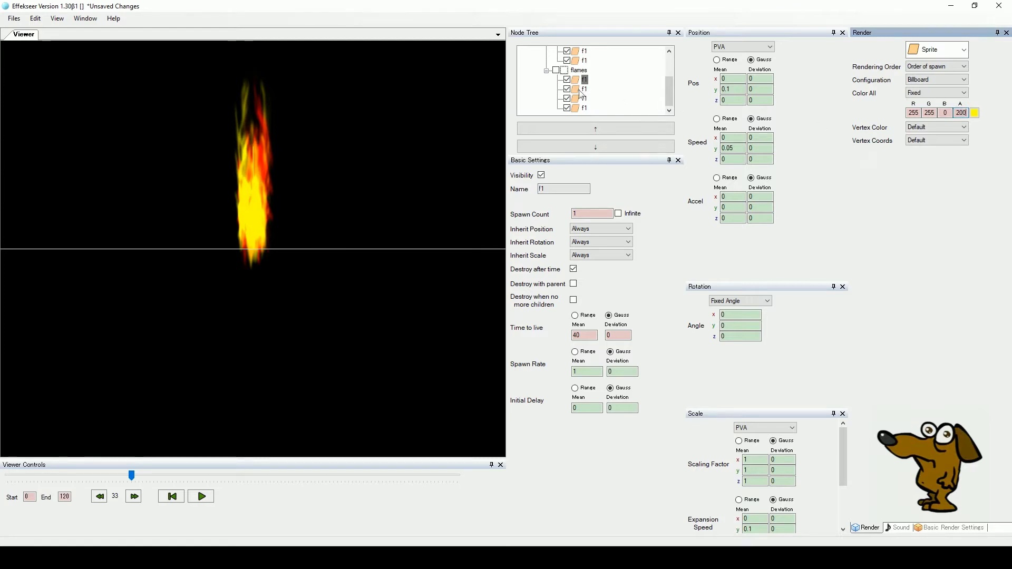
pyautogui.click(581, 90)
pyautogui.click(961, 112)
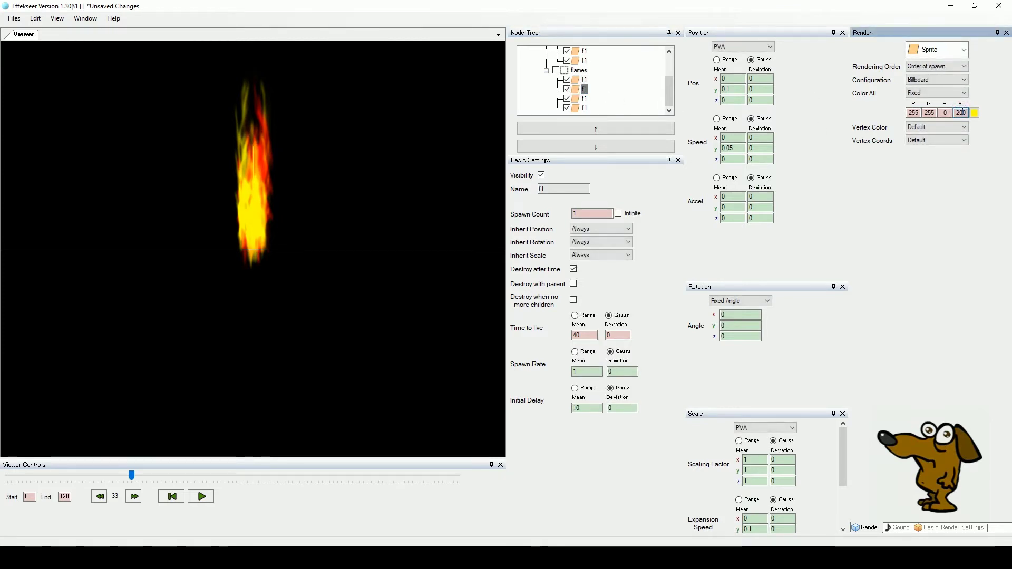
pyautogui.click(581, 100)
pyautogui.click(960, 113)
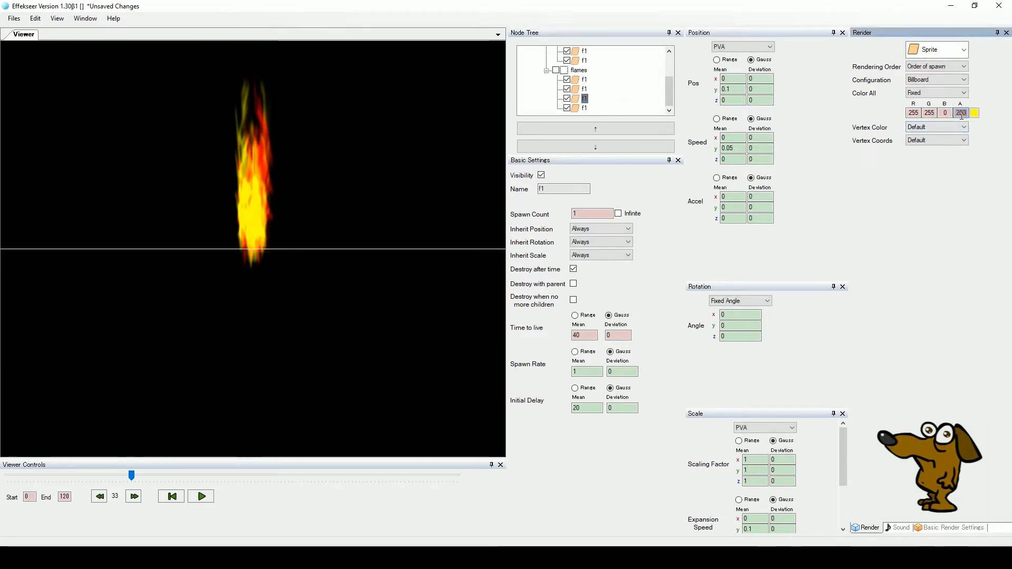
pyautogui.click(584, 108)
pyautogui.click(961, 113)
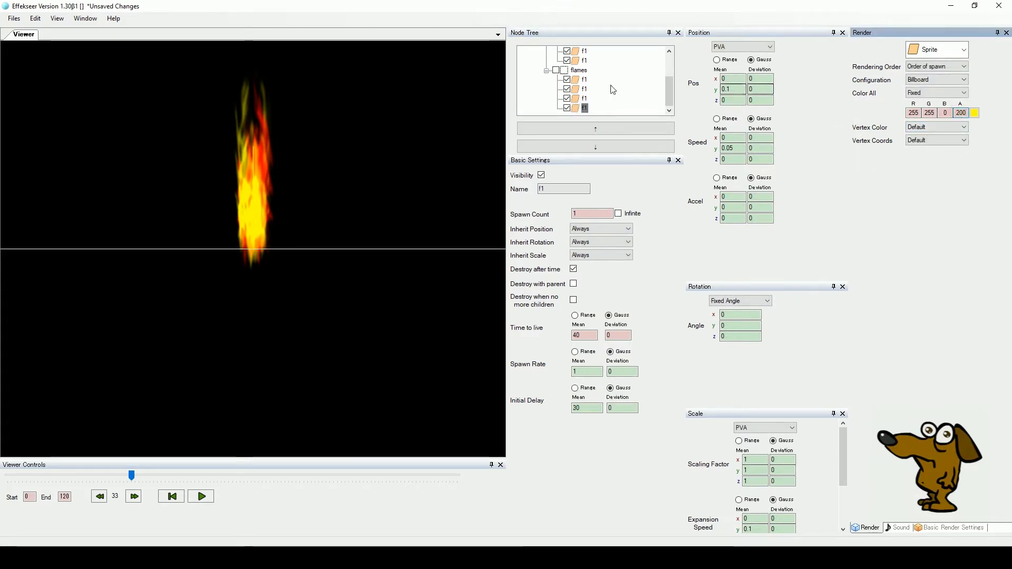
# Rename all four yellow f1 sprites in the second flames group to y.
pyautogui.click(584, 79)
pyautogui.click(561, 189)
pyautogui.write('y')
pyautogui.click(584, 89)
pyautogui.click(546, 191)
pyautogui.write('y')
pyautogui.click(583, 99)
pyautogui.click(549, 190)
pyautogui.write('y')
pyautogui.click(584, 108)
pyautogui.click(547, 190)
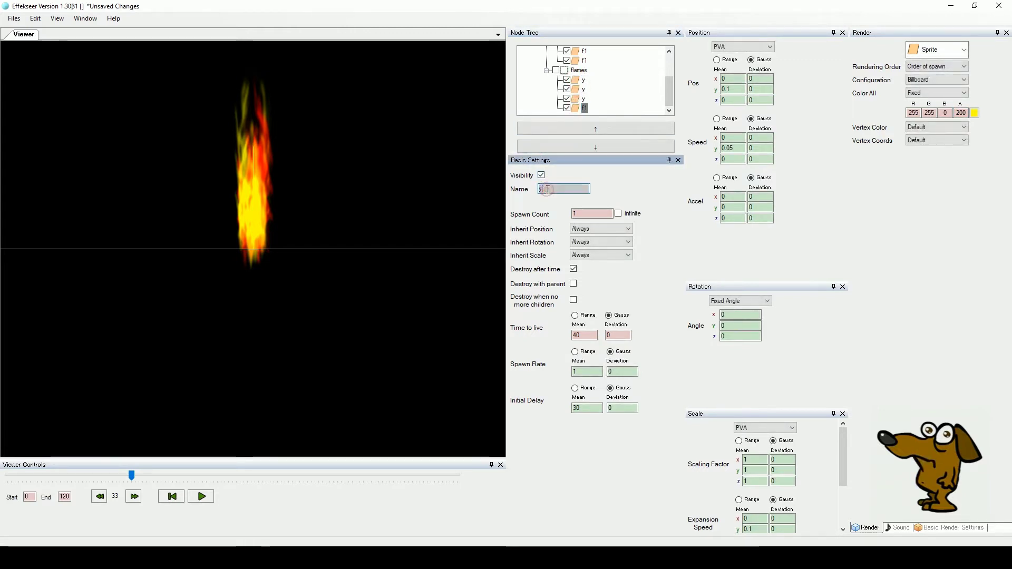
# Rename the four red f1 sprites in the first flames group to r.
pyautogui.click(583, 60)
pyautogui.scroll(1, 579, 73)
pyautogui.click(553, 187)
pyautogui.write('r')
pyautogui.click(584, 79)
pyautogui.click(548, 189)
pyautogui.write('r')
pyautogui.click(584, 69)
pyautogui.click(550, 189)
pyautogui.click(576, 62)
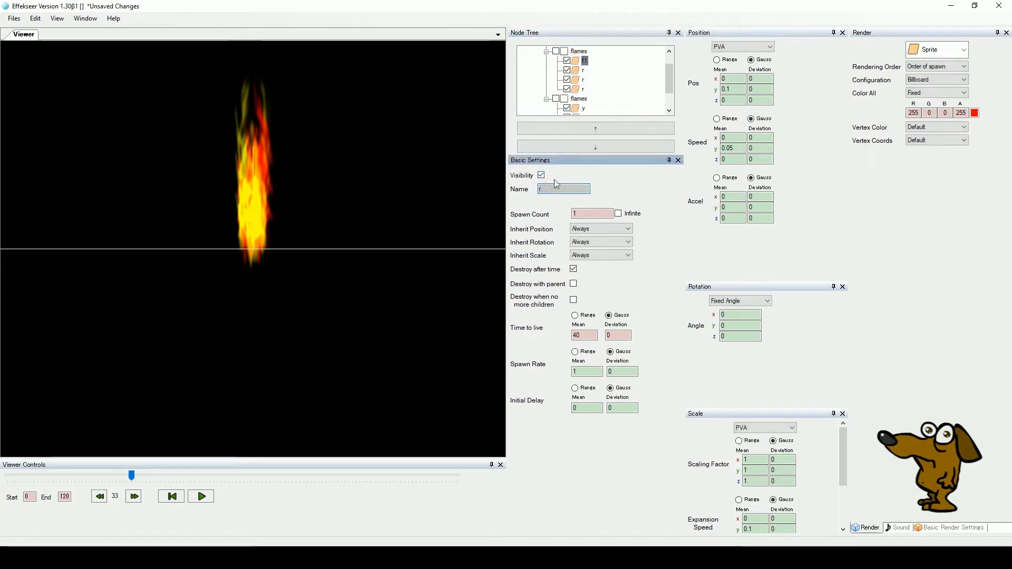
# Play the fire effect, then rewind and scrub through it to preview the red and yellow flames together.
pyautogui.click(169, 500)
pyautogui.click(199, 498)
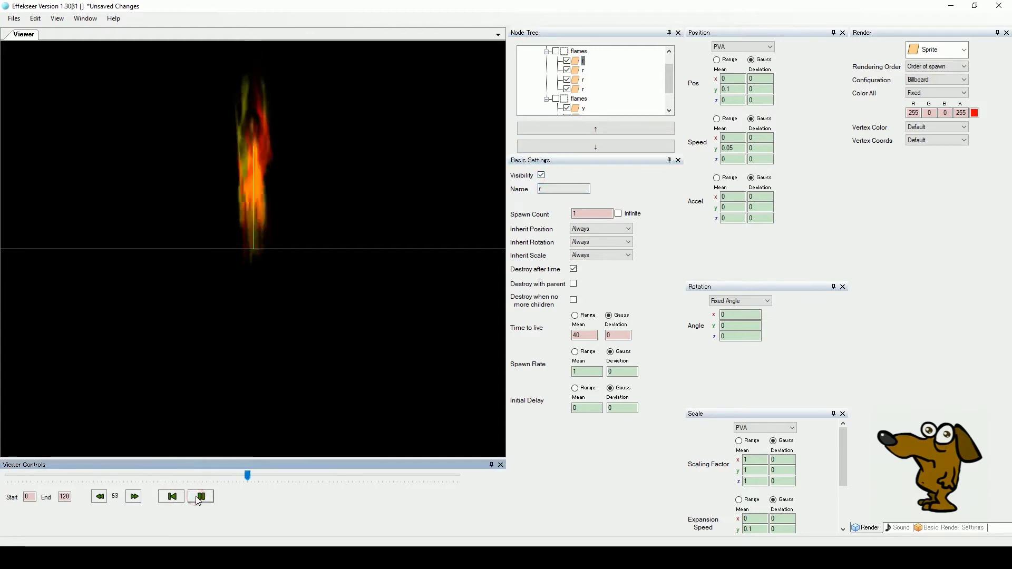
pyautogui.click(173, 497)
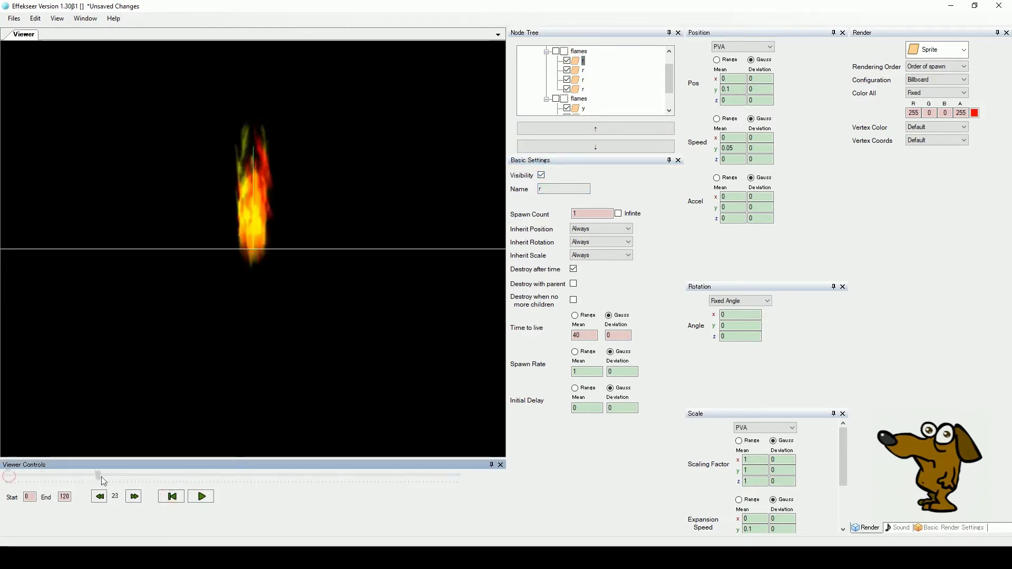
# Copy the second flames group with its y sprites and paste it under the fire node as a third group.
pyautogui.scroll(1, 626, 87)
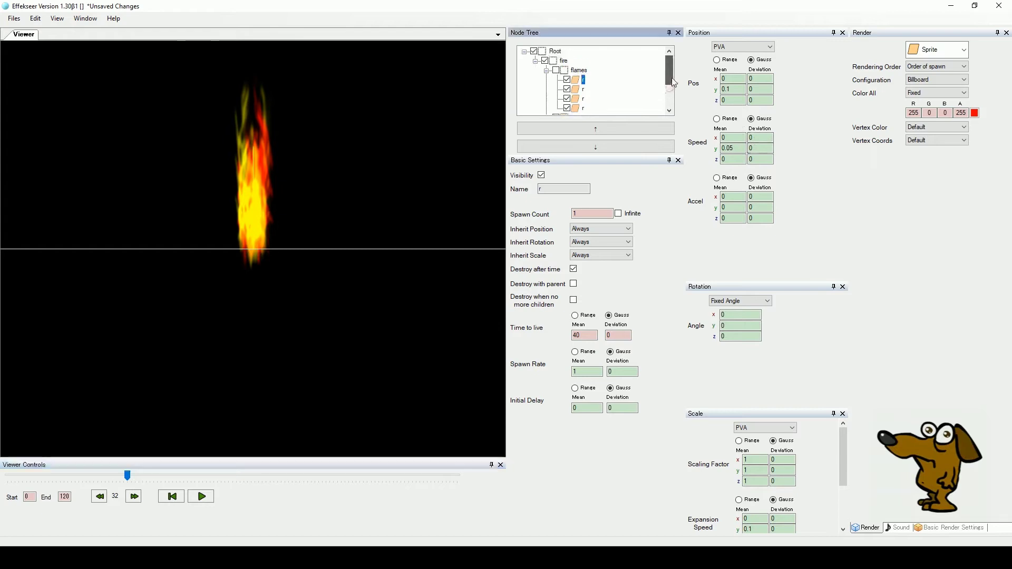
pyautogui.scroll(-2, 626, 87)
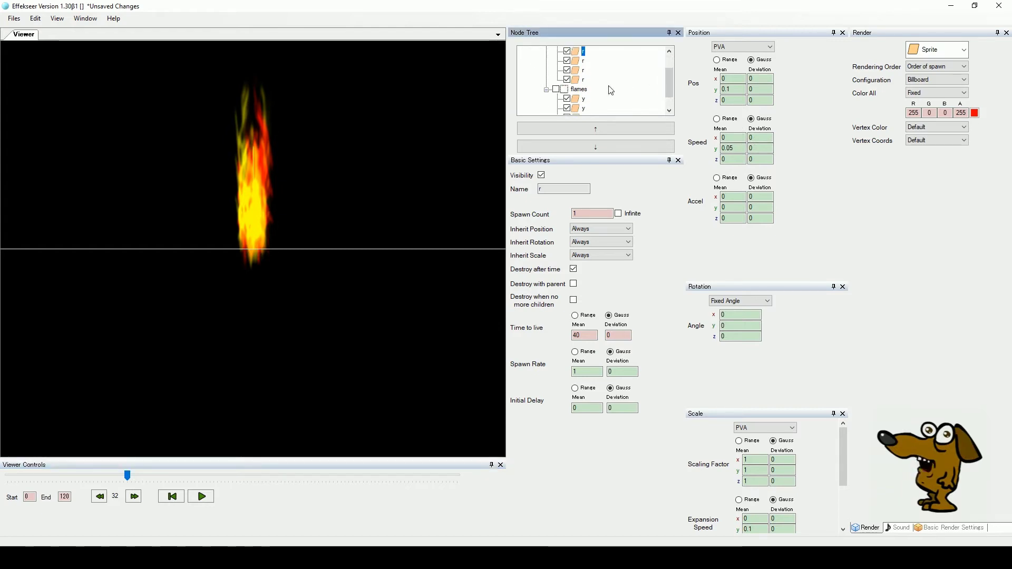
pyautogui.click(579, 90)
pyautogui.rightClick(578, 89)
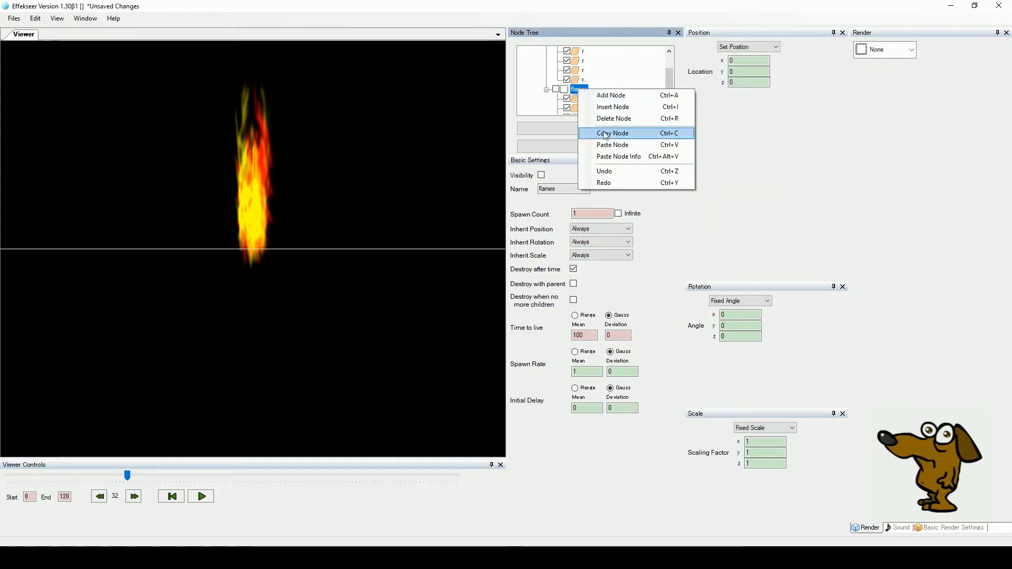
pyautogui.click(604, 134)
pyautogui.moveTo(670, 84); pyautogui.dragTo(607, 72)
pyautogui.rightClick(560, 63)
pyautogui.click(587, 115)
pyautogui.click(581, 100)
# Append red to the name of the first flames group, which holds the r sprites.
pyautogui.moveTo(669, 87); pyautogui.dragTo(669, 64)
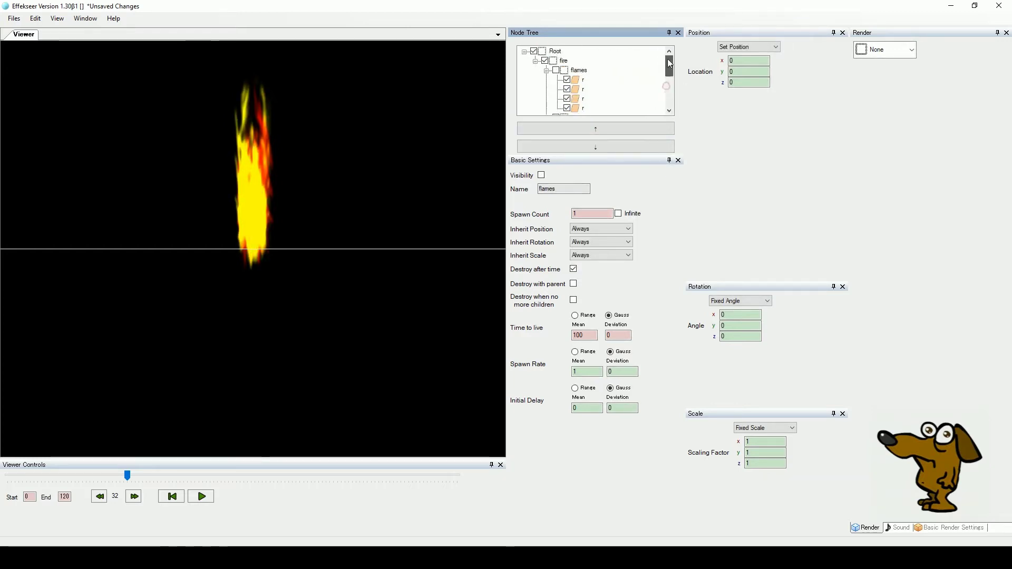
pyautogui.click(579, 71)
pyautogui.click(564, 189)
pyautogui.write('red')
# Rename the third flames group flamesyellow.
pyautogui.moveTo(668, 67); pyautogui.dragTo(668, 90)
pyautogui.click(578, 90)
pyautogui.click(560, 189)
pyautogui.write('yellow')
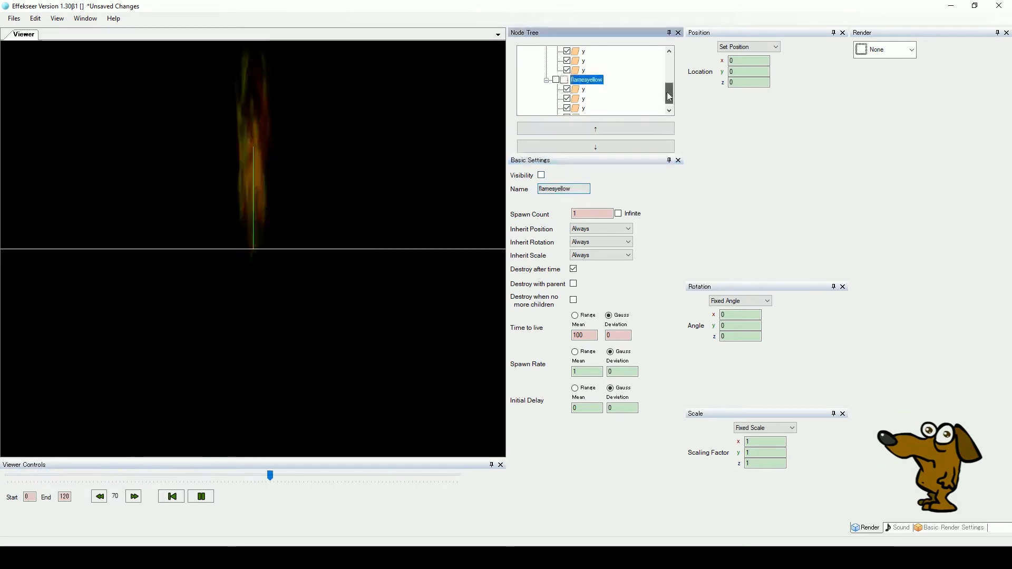
# Rename the second flames group, which holds the original y sprites, to flamesyellow.
pyautogui.moveTo(669, 91); pyautogui.dragTo(668, 84)
pyautogui.click(579, 61)
pyautogui.click(564, 189)
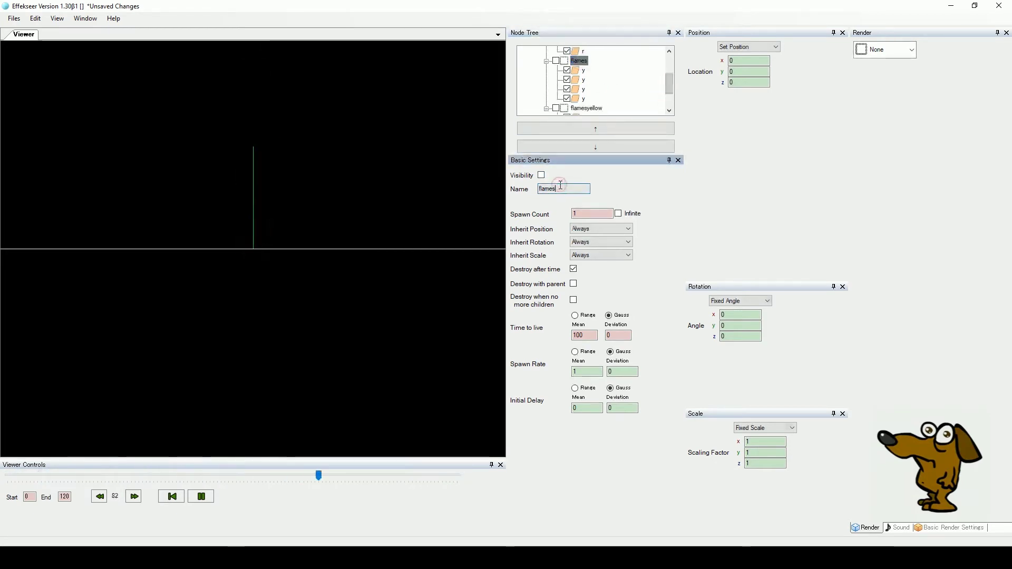
pyautogui.write('yellow')
# Rename the third flames group flameswhite and stop the animation playback.
pyautogui.click(595, 109)
pyautogui.moveTo(555, 189); pyautogui.dragTo(580, 190)
pyautogui.write('whit')
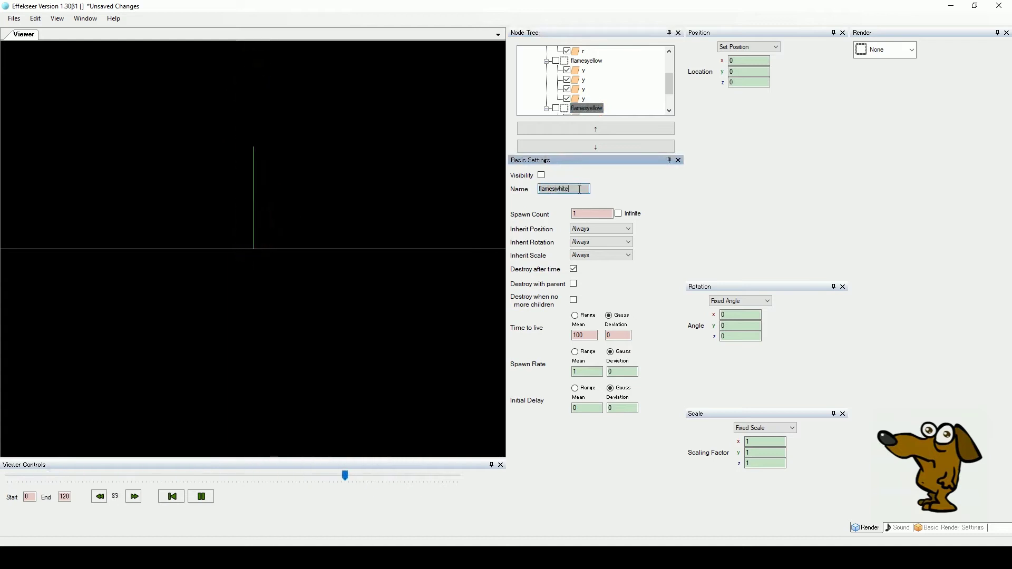
pyautogui.write('e')
pyautogui.press('Return')
pyautogui.click(200, 498)
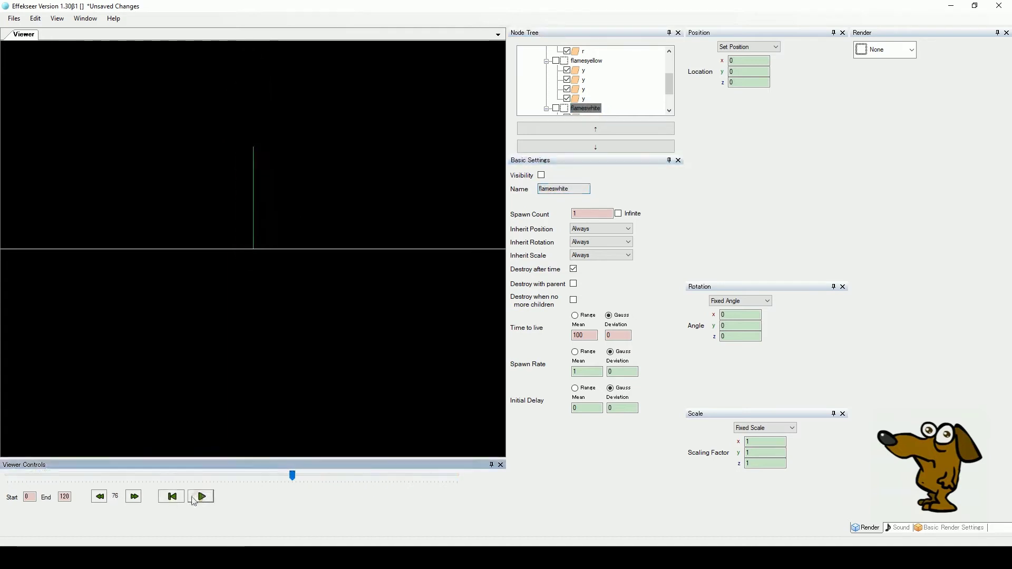
# Rename the four y sprites in the flameswhite group to w.
pyautogui.moveTo(670, 87); pyautogui.dragTo(672, 99)
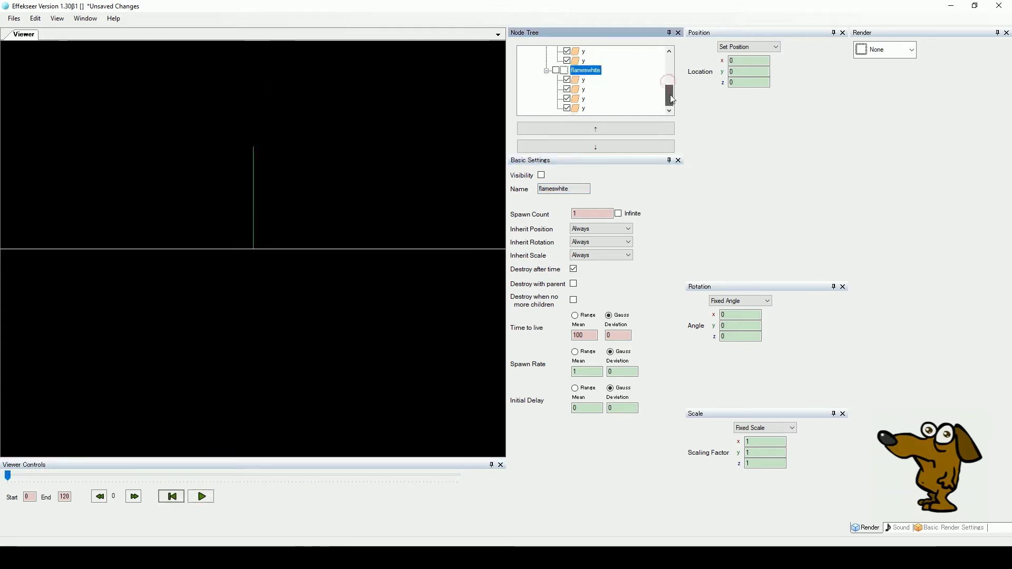
pyautogui.click(583, 82)
pyautogui.doubleClick(548, 189)
pyautogui.write('w')
pyautogui.click(583, 90)
pyautogui.doubleClick(543, 189)
pyautogui.write('w')
pyautogui.click(584, 99)
pyautogui.doubleClick(542, 189)
pyautogui.write('w')
pyautogui.click(583, 108)
pyautogui.doubleClick(543, 189)
pyautogui.write('w')
# Colour the first two w sprites in the flameswhite group white with RGB 255, 255, 255.
pyautogui.click(583, 79)
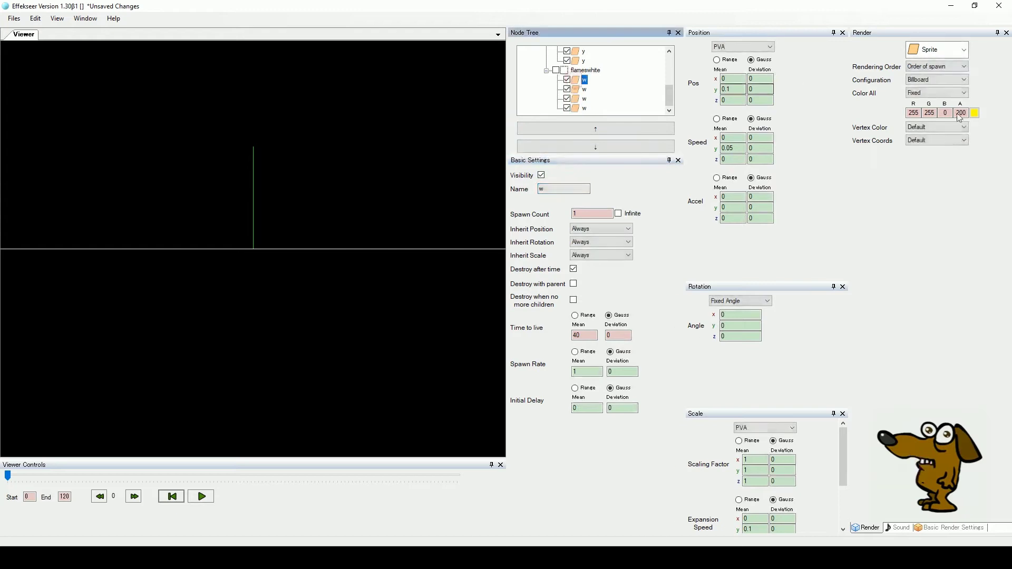
pyautogui.click(975, 113)
pyautogui.click(493, 214)
pyautogui.click(409, 286)
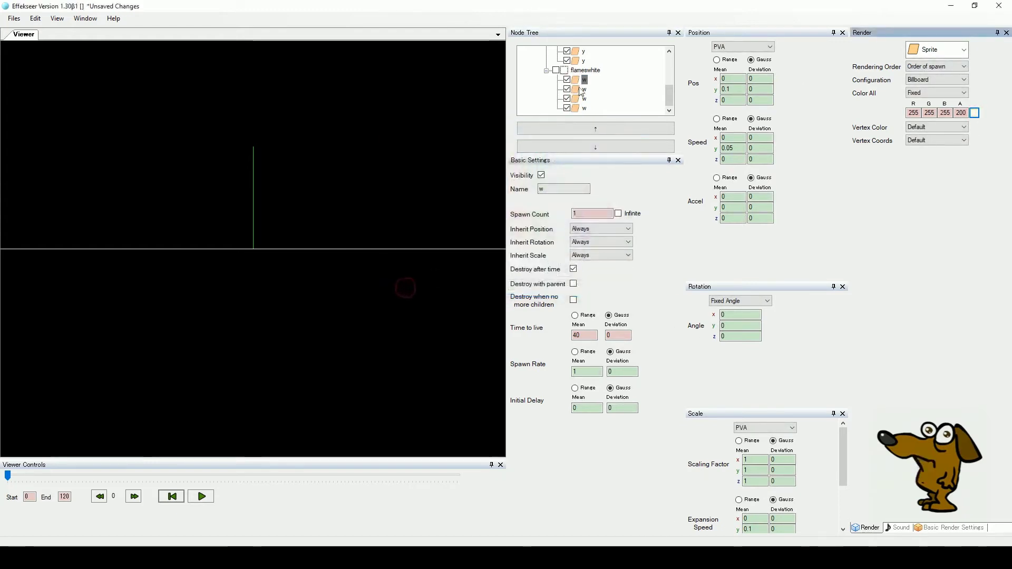
pyautogui.click(582, 89)
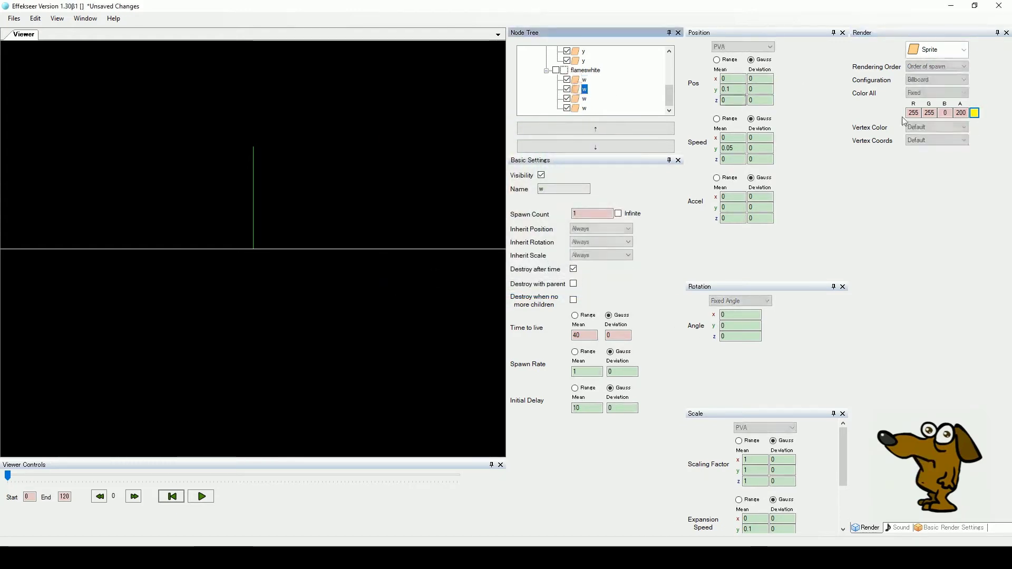
pyautogui.click(975, 113)
pyautogui.click(417, 287)
# Give the w sprites with the 20- and 30-frame delays the same white, RGB 255, 255, 255.
pyautogui.click(584, 99)
pyautogui.click(976, 114)
pyautogui.click(975, 114)
pyautogui.click(409, 285)
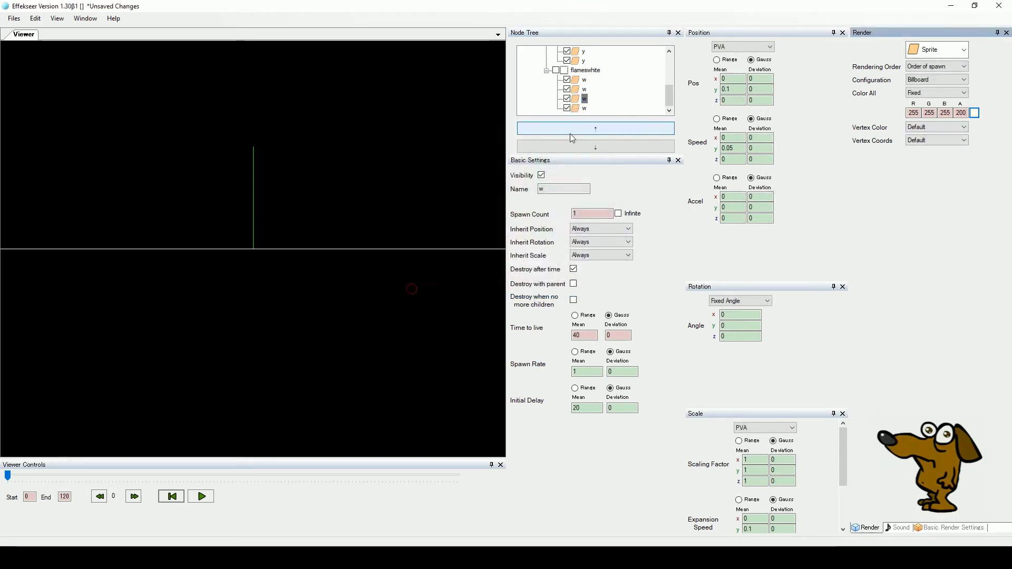
pyautogui.click(584, 109)
pyautogui.click(974, 112)
pyautogui.click(496, 210)
pyautogui.click(399, 289)
# Set the UV start to X 0 and Y 256 on all four w sprites in flameswhite, scrubbing the animation to preview the effect.
pyautogui.click(583, 80)
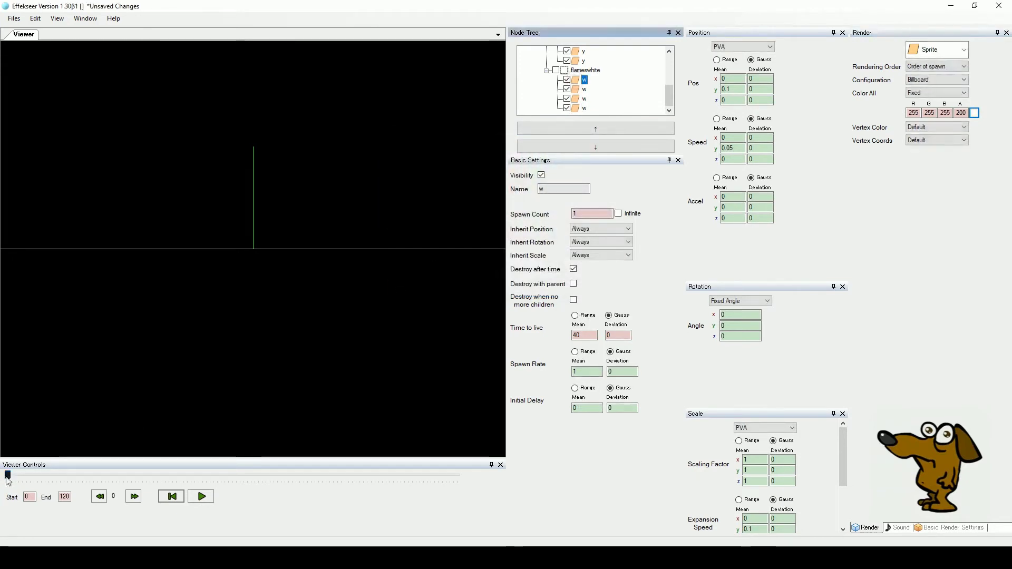
pyautogui.moveTo(7, 476); pyautogui.dragTo(117, 475)
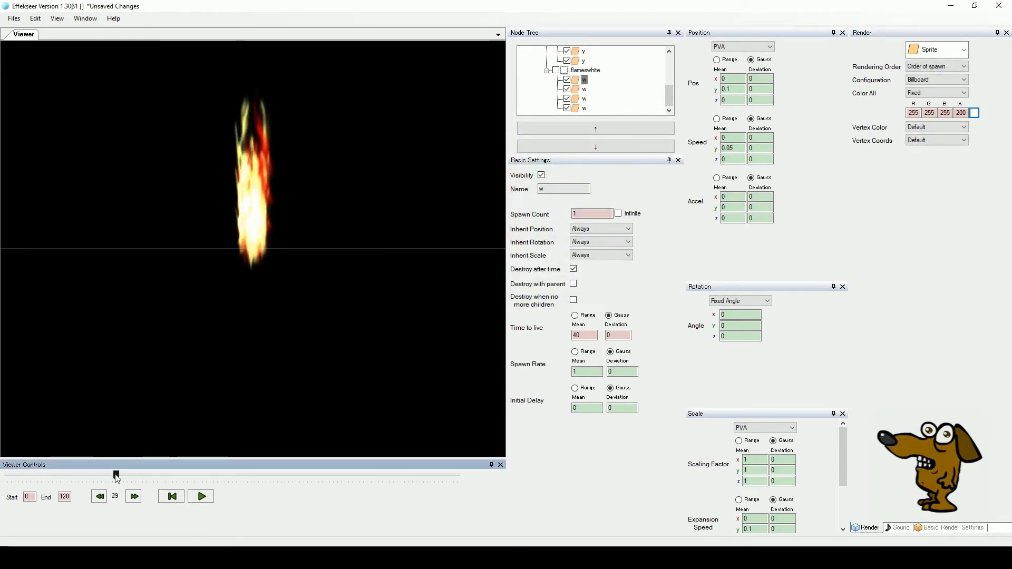
pyautogui.click(946, 528)
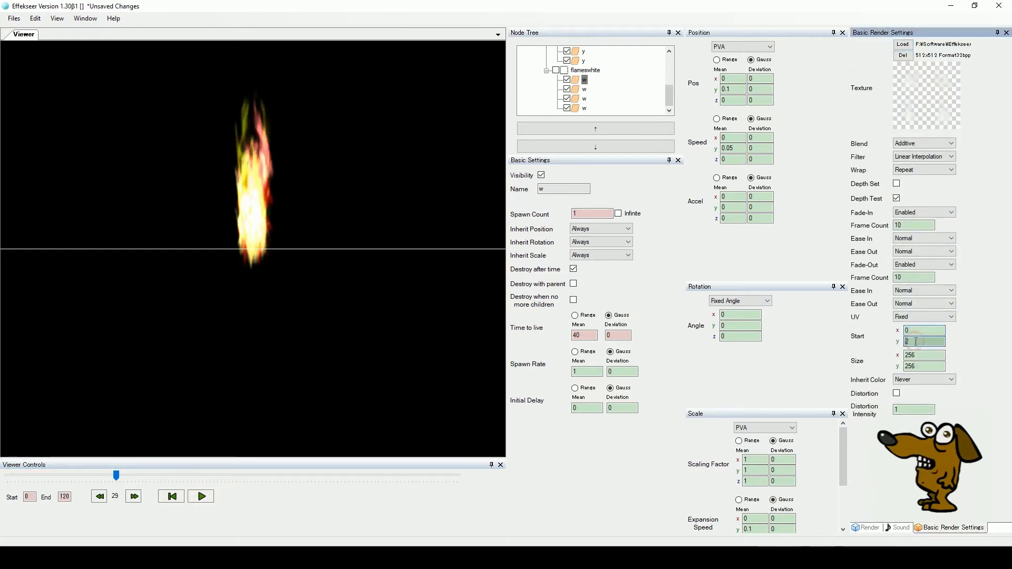
pyautogui.click(580, 90)
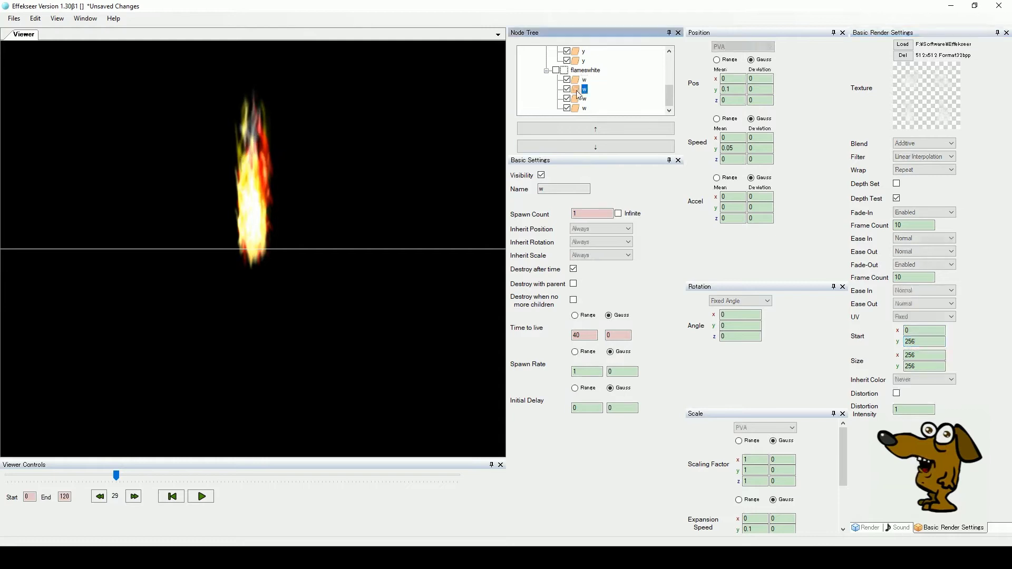
pyautogui.click(914, 341)
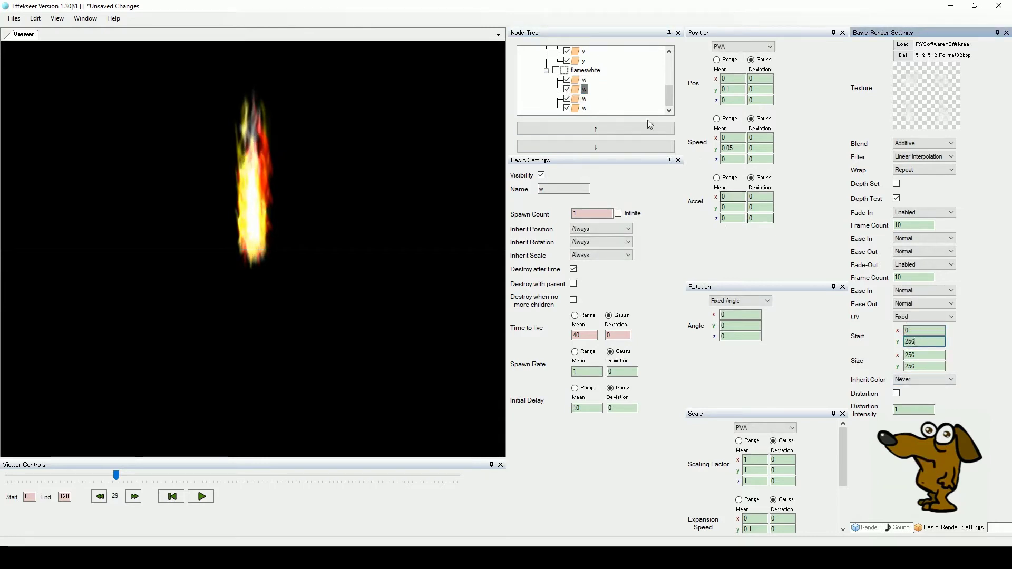
pyautogui.click(584, 99)
pyautogui.click(914, 341)
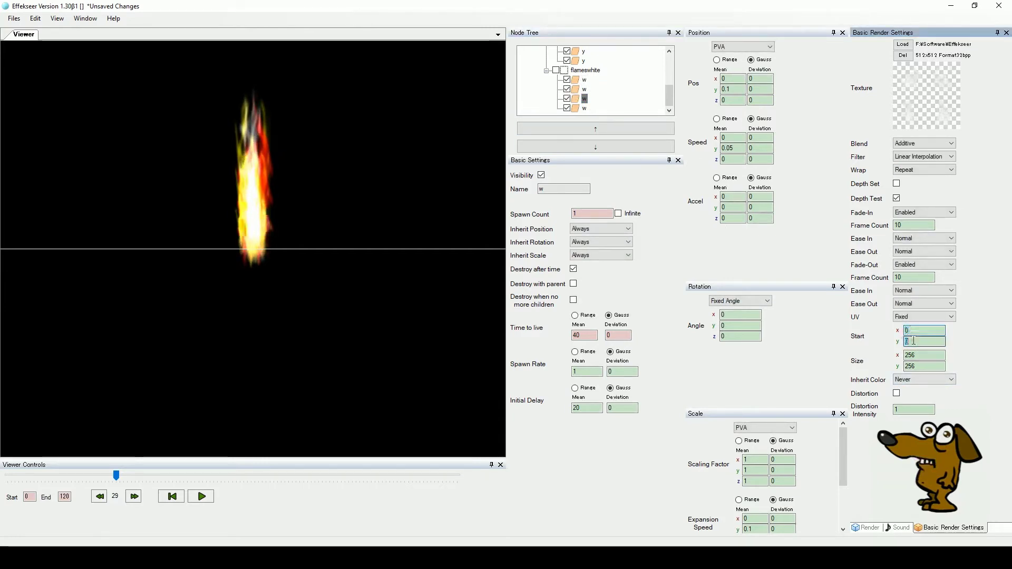
pyautogui.click(578, 109)
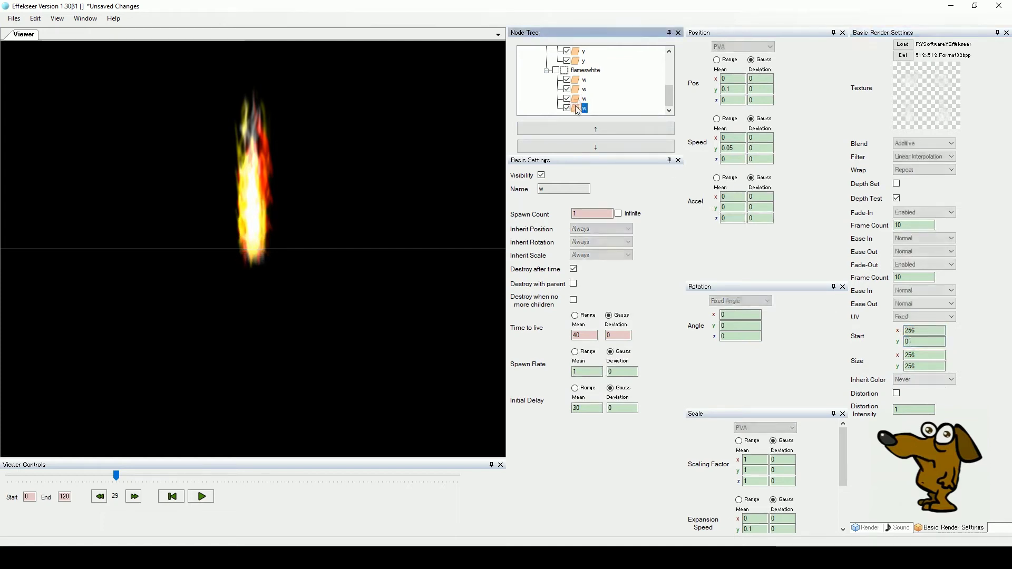
pyautogui.click(915, 331)
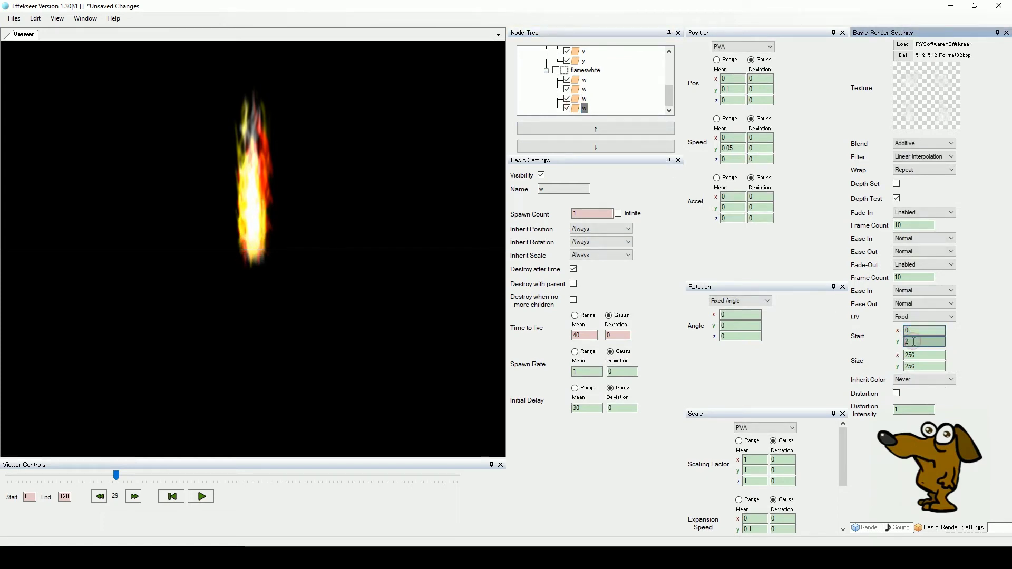
pyautogui.moveTo(116, 476); pyautogui.dragTo(183, 471)
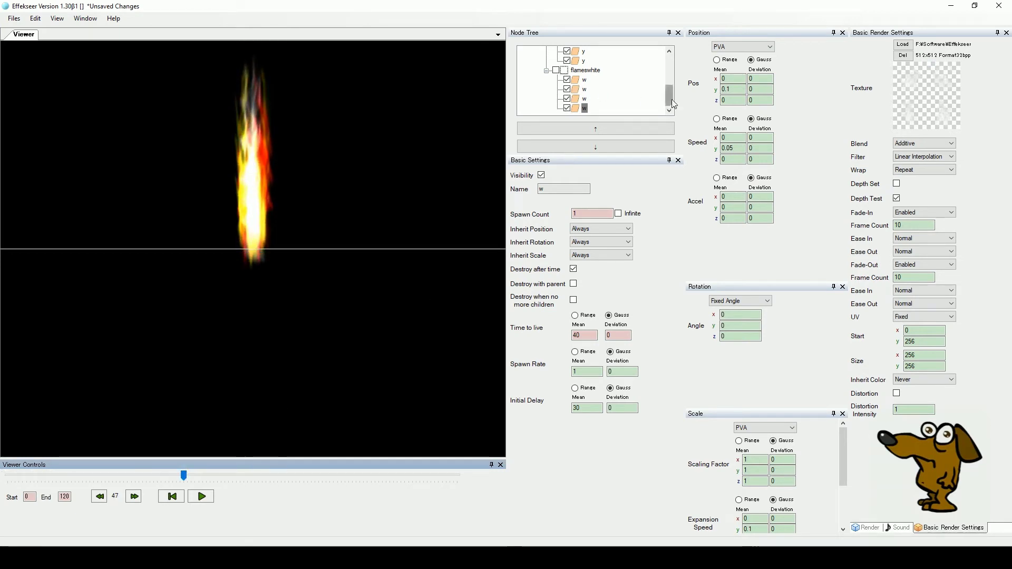
# Set the alpha to 150 on all four w sprites in the flameswhite group, scrubbing the animation to preview the effect.
pyautogui.moveTo(668, 99); pyautogui.dragTo(669, 96)
pyautogui.click(578, 90)
pyautogui.click(580, 91)
pyautogui.click(873, 528)
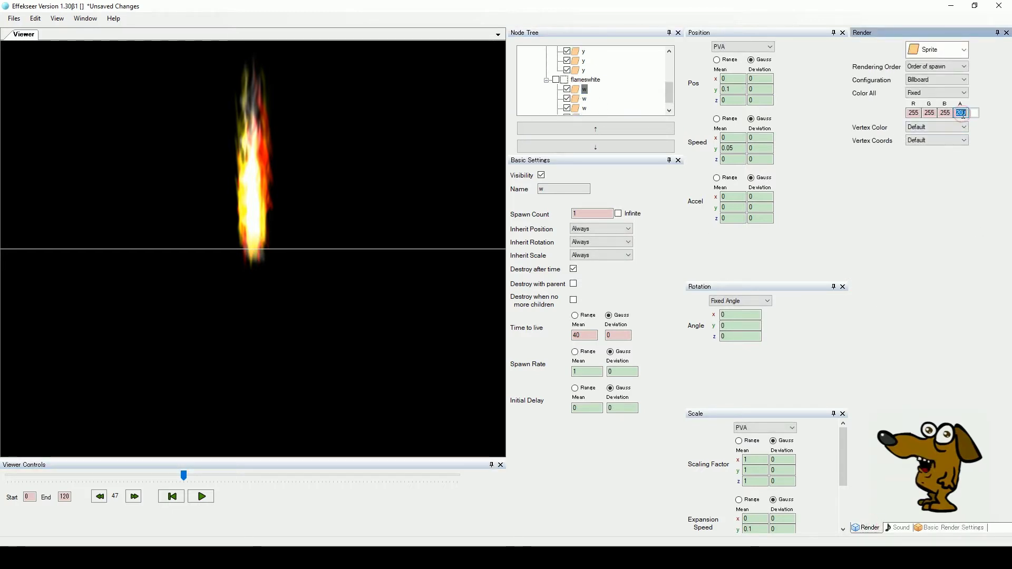
pyautogui.click(583, 99)
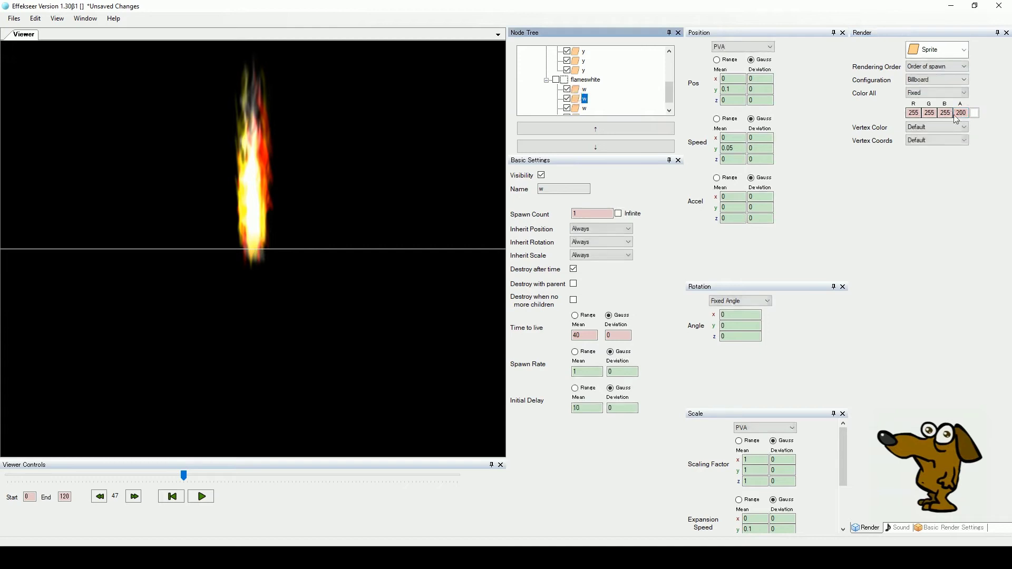
pyautogui.click(958, 114)
pyautogui.click(581, 108)
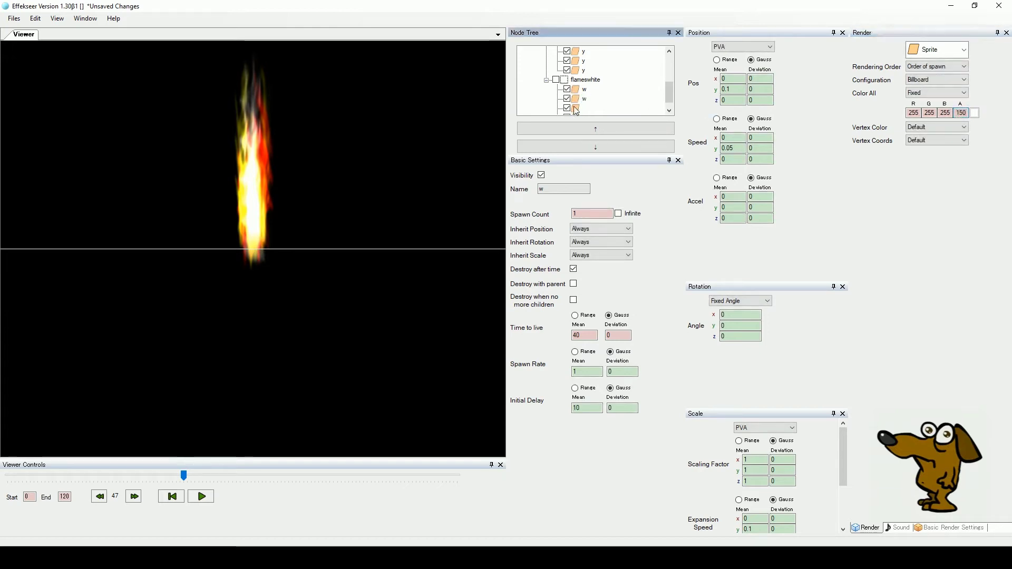
pyautogui.doubleClick(961, 112)
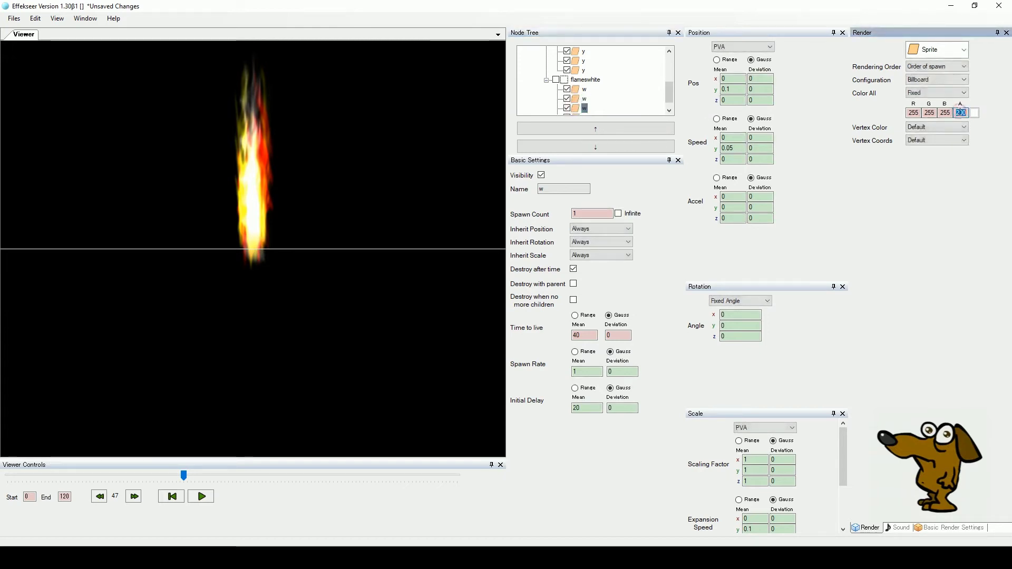
pyautogui.click(669, 111)
pyautogui.click(583, 108)
pyautogui.doubleClick(960, 112)
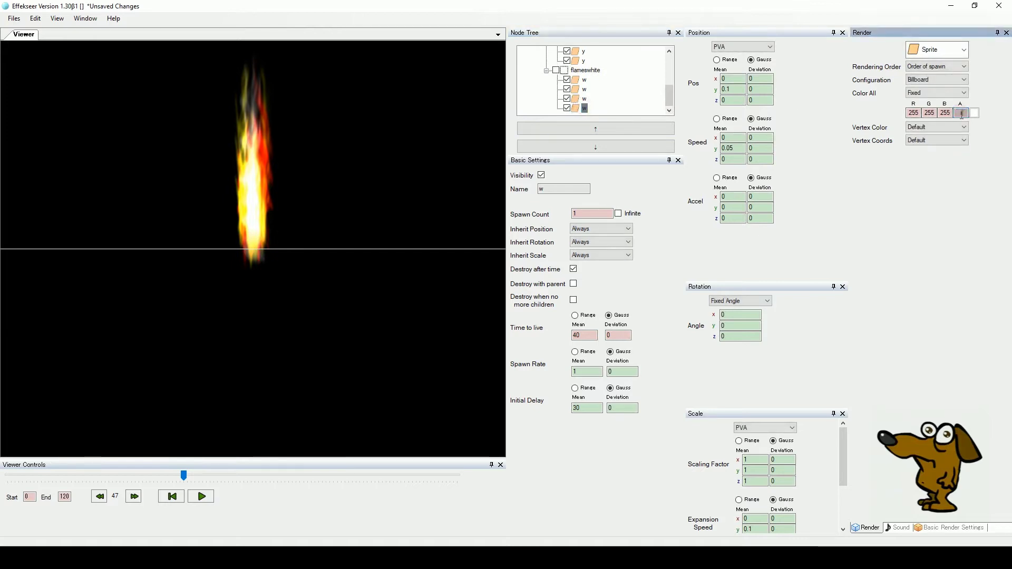
pyautogui.moveTo(184, 475); pyautogui.dragTo(24, 493)
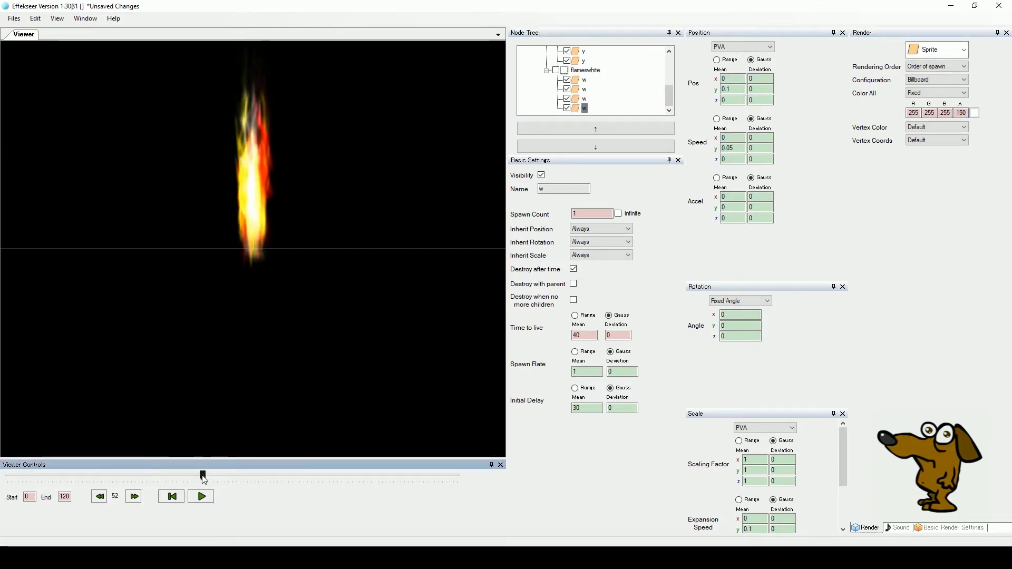
# Copy the flameswhite group, paste it into the fire node, and rename the copy flamesorange.
pyautogui.moveTo(669, 103)
pyautogui.mouseDown()
pyautogui.moveTo(669, 74)
pyautogui.moveTo(667, 99)
pyautogui.mouseUp()
pyautogui.click(586, 70)
pyautogui.rightClick(585, 70)
pyautogui.click(599, 116)
pyautogui.scroll(3, 573, 67)
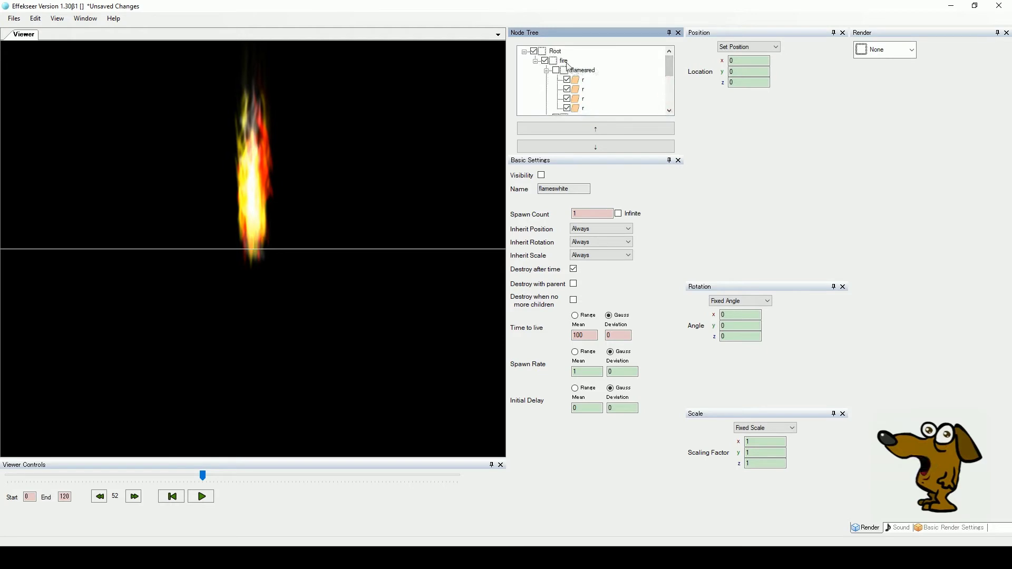
pyautogui.click(561, 59)
pyautogui.rightClick(562, 57)
pyautogui.click(584, 117)
pyautogui.moveTo(668, 96); pyautogui.dragTo(670, 100)
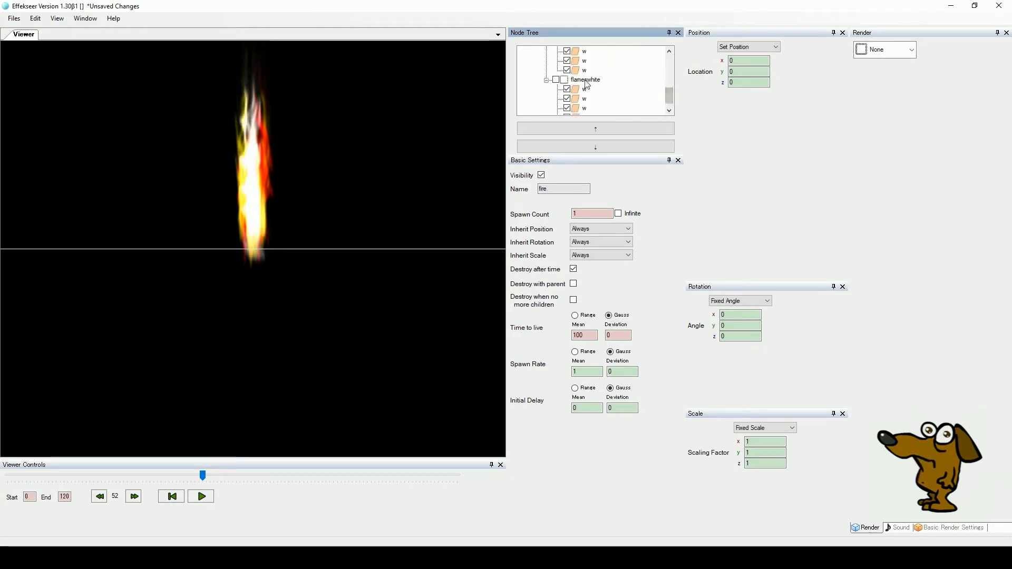
pyautogui.click(561, 189)
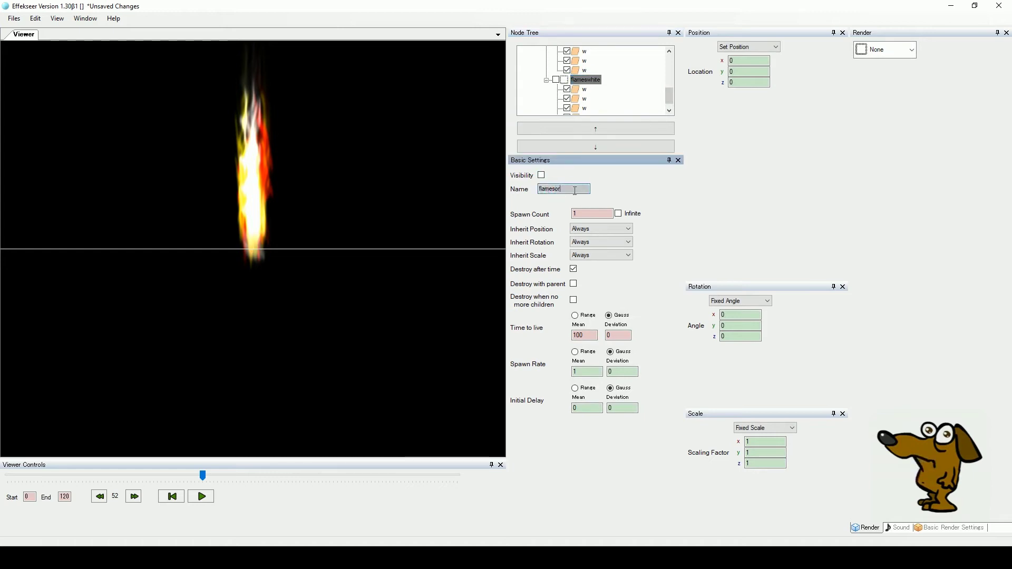
# Colour the first two w sprites in the flamesorange group orange with RGB 255, 128, 64.
pyautogui.click(583, 89)
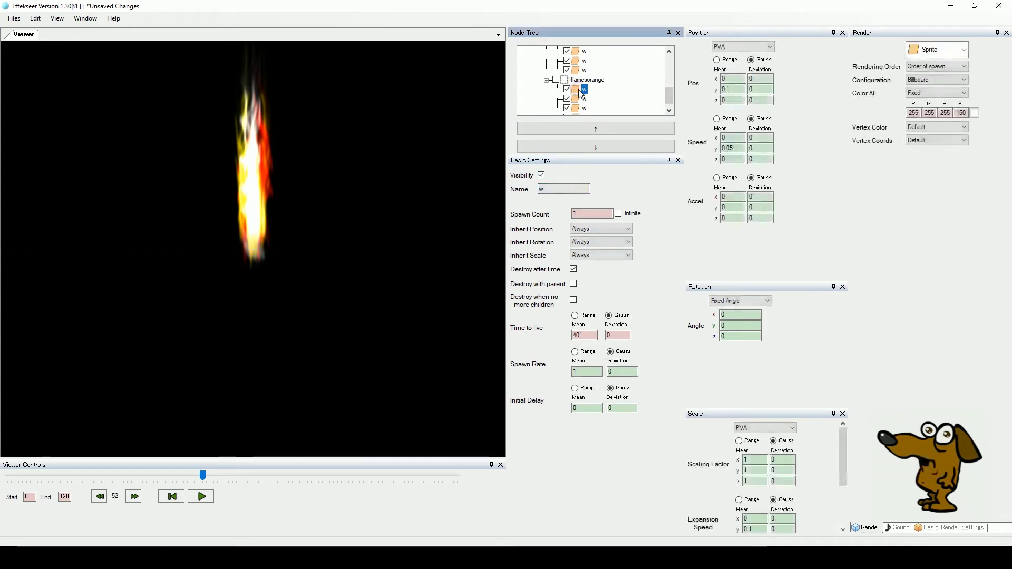
pyautogui.click(974, 112)
pyautogui.click(413, 181)
pyautogui.click(420, 291)
pyautogui.click(583, 99)
pyautogui.click(974, 113)
pyautogui.click(413, 180)
pyautogui.click(409, 287)
# Give the flamesorange sprites with the 20- and 30-frame delays the same orange, RGB 255, 128, 64, and scrub the animation to check it.
pyautogui.click(583, 108)
pyautogui.click(974, 112)
pyautogui.click(413, 181)
pyautogui.click(408, 287)
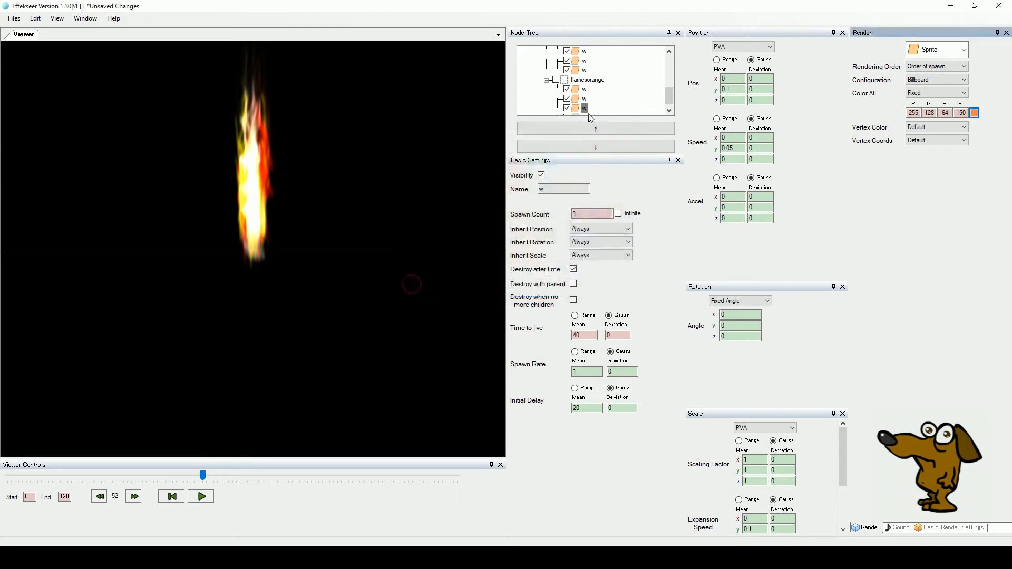
pyautogui.click(669, 110)
pyautogui.click(583, 108)
pyautogui.click(974, 113)
pyautogui.click(413, 181)
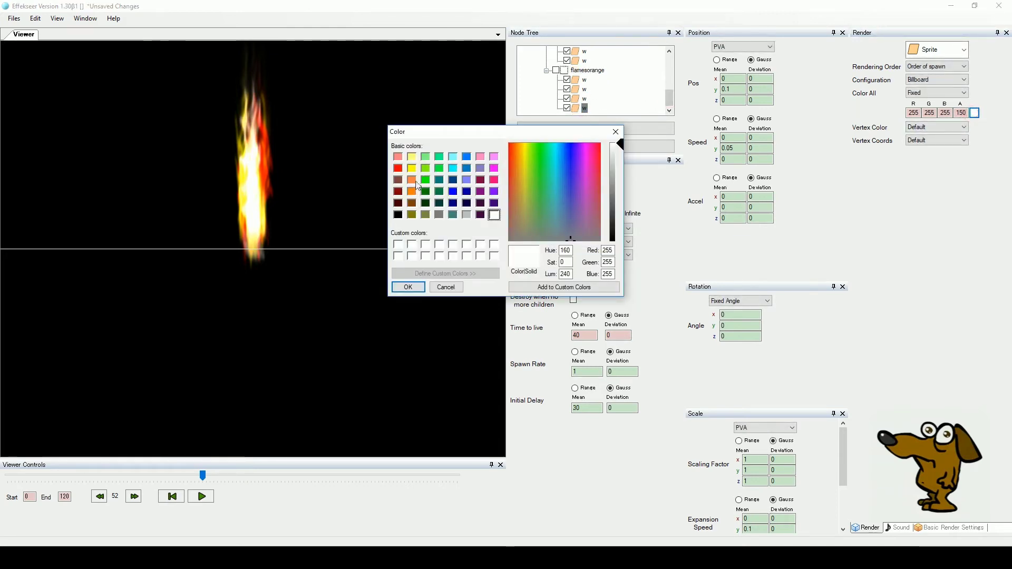
pyautogui.click(408, 287)
pyautogui.moveTo(203, 479); pyautogui.dragTo(173, 485)
# Adjust the alpha of the four w sprites in the flamesorange group.
pyautogui.click(583, 80)
pyautogui.doubleClick(959, 113)
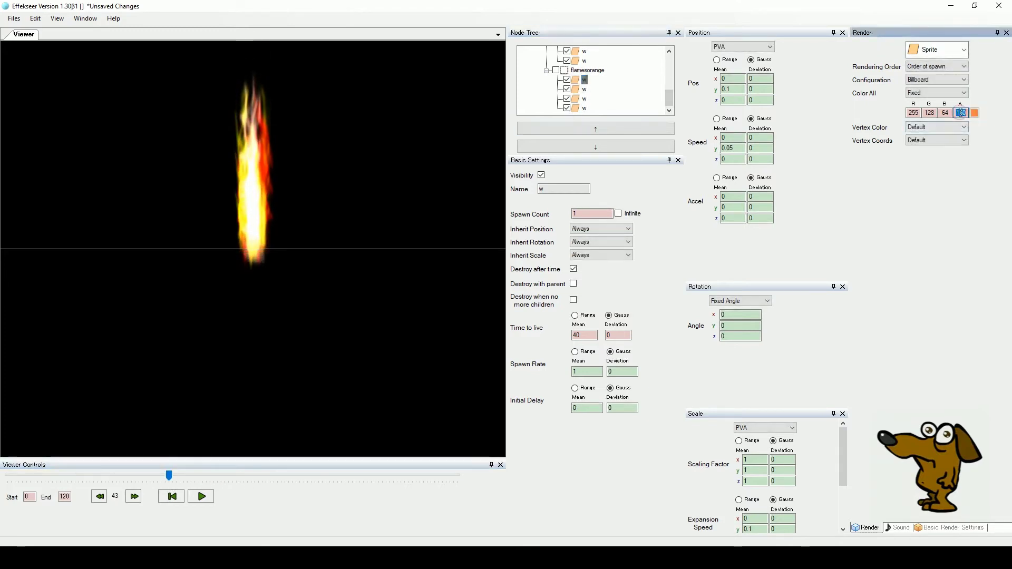
pyautogui.click(579, 91)
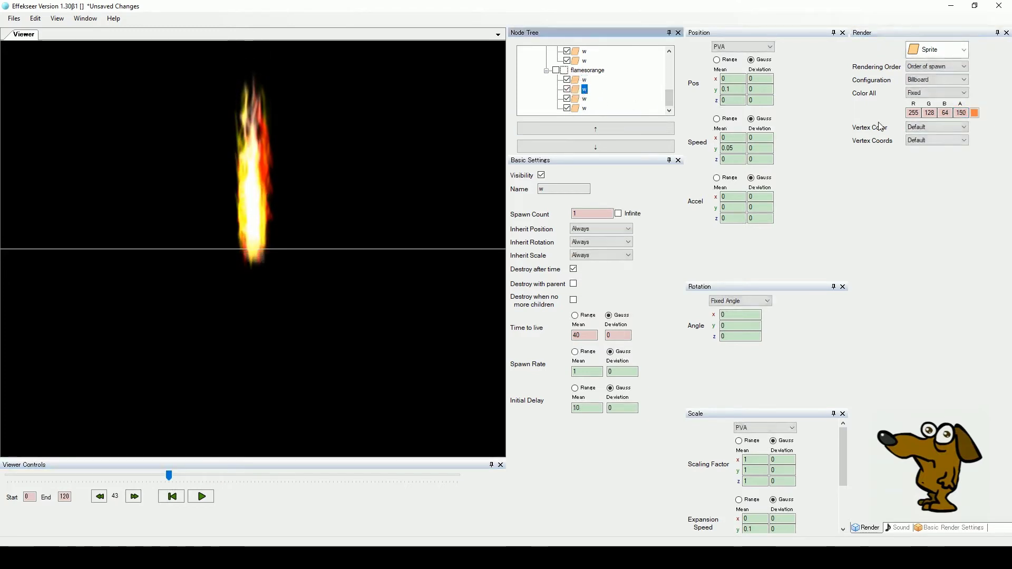
pyautogui.click(961, 113)
pyautogui.click(584, 99)
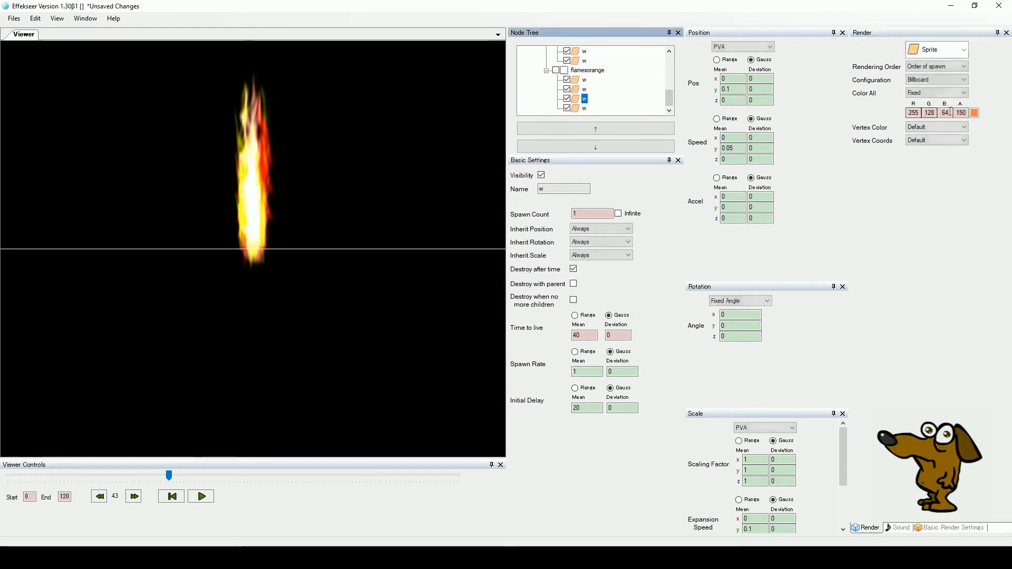
pyautogui.click(584, 109)
pyautogui.click(961, 113)
# Set the UV start X to 256 on all four w sprites in the flamesorange group.
pyautogui.click(949, 527)
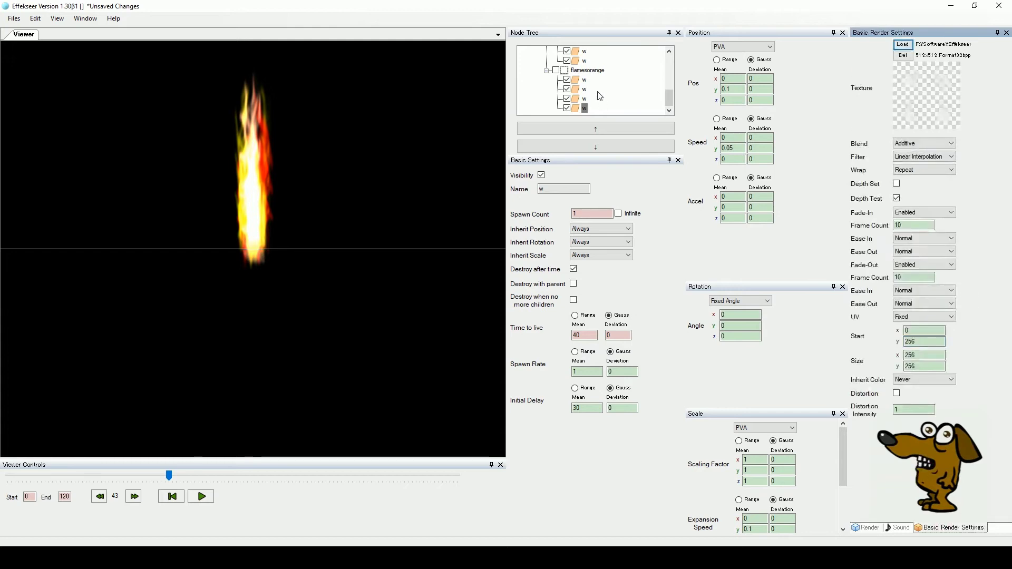
pyautogui.click(584, 80)
pyautogui.click(911, 331)
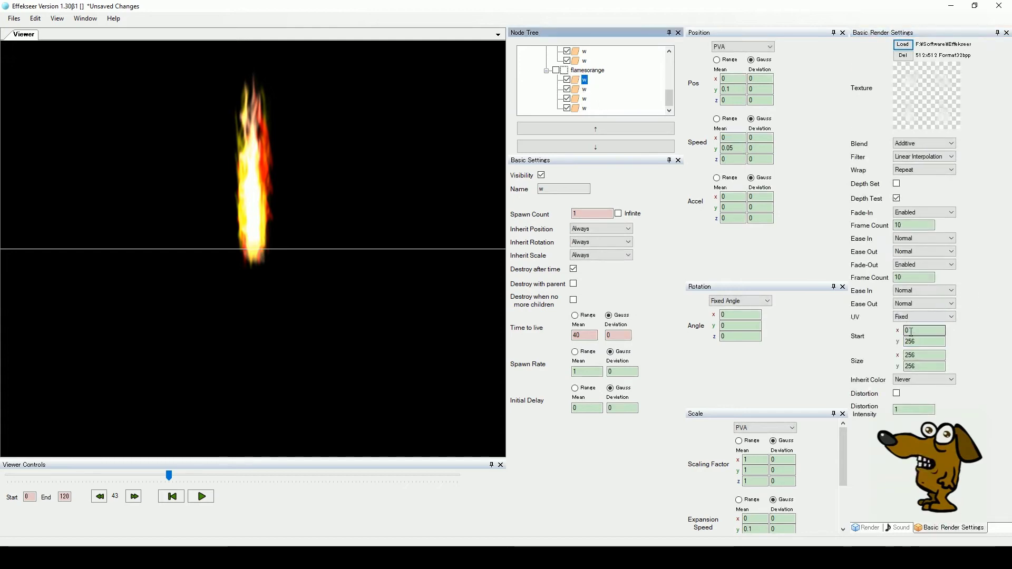
pyautogui.click(584, 89)
pyautogui.doubleClick(908, 331)
pyautogui.write('256')
pyautogui.press('Return')
pyautogui.click(575, 99)
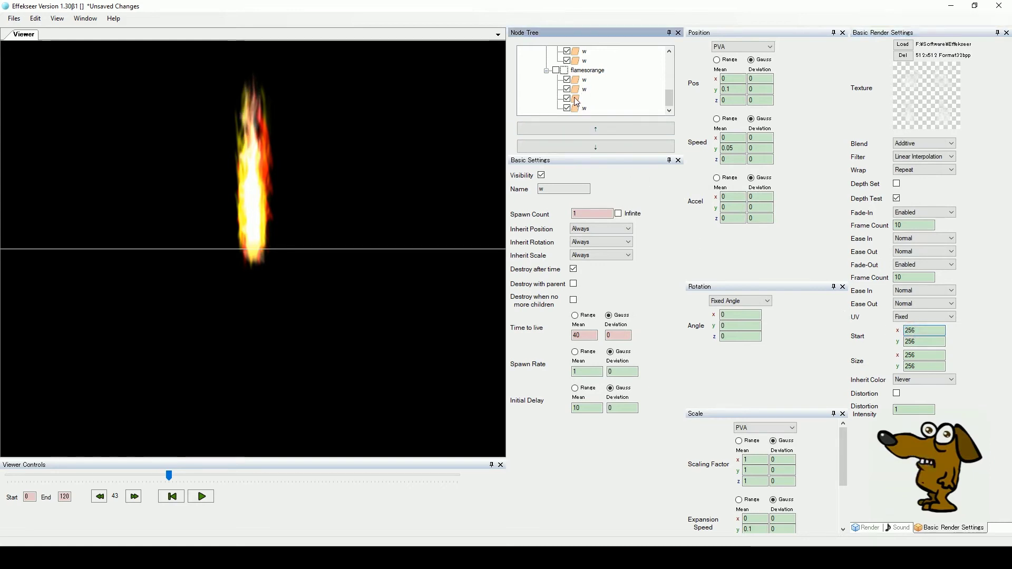
pyautogui.click(584, 108)
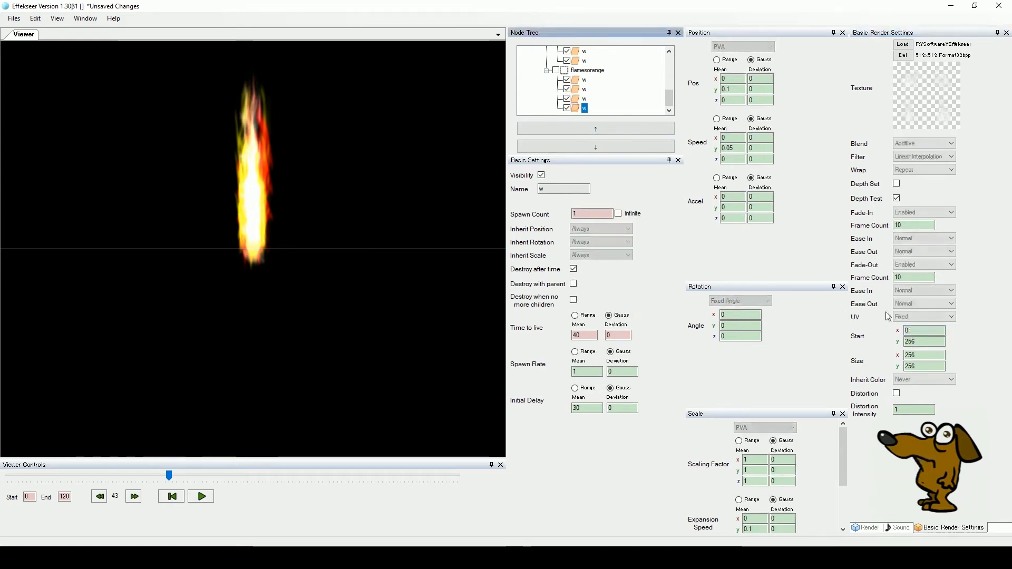
pyautogui.doubleClick(906, 330)
pyautogui.press('Return')
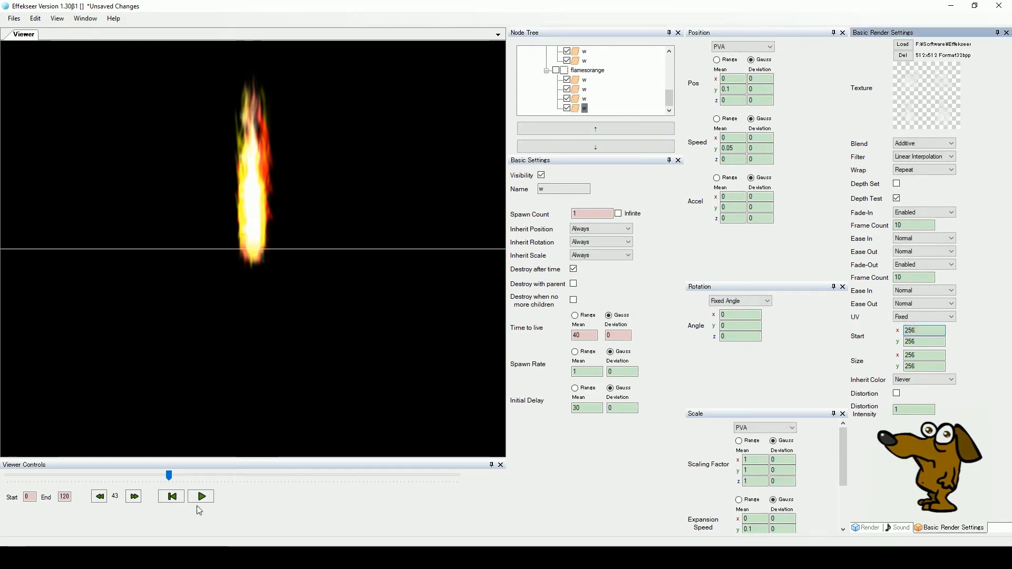
# Scrub and play the animation to preview the complete fire effect, and return it to frame 0.
pyautogui.moveTo(173, 478); pyautogui.dragTo(330, 488)
pyautogui.click(201, 497)
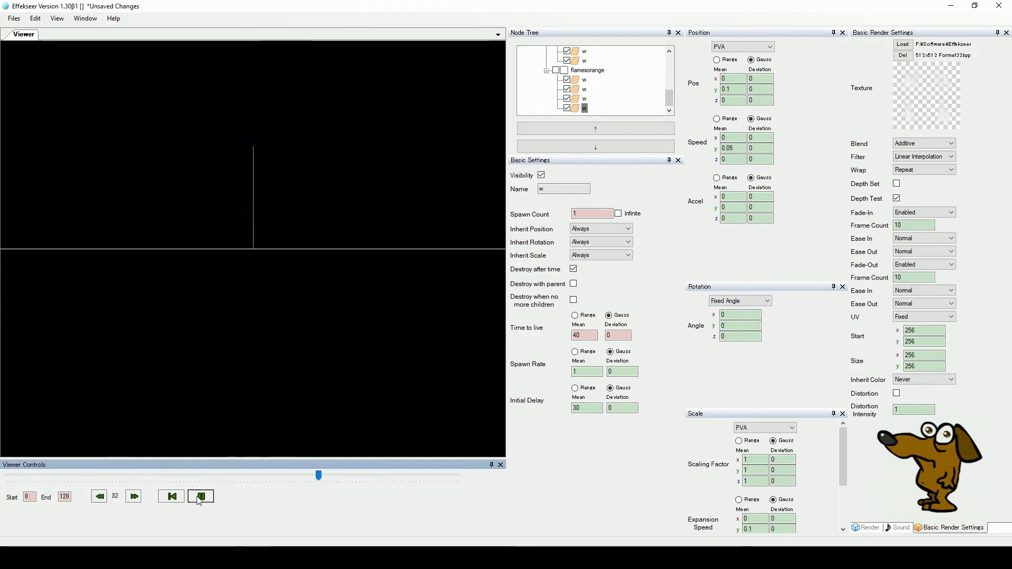
pyautogui.click(175, 498)
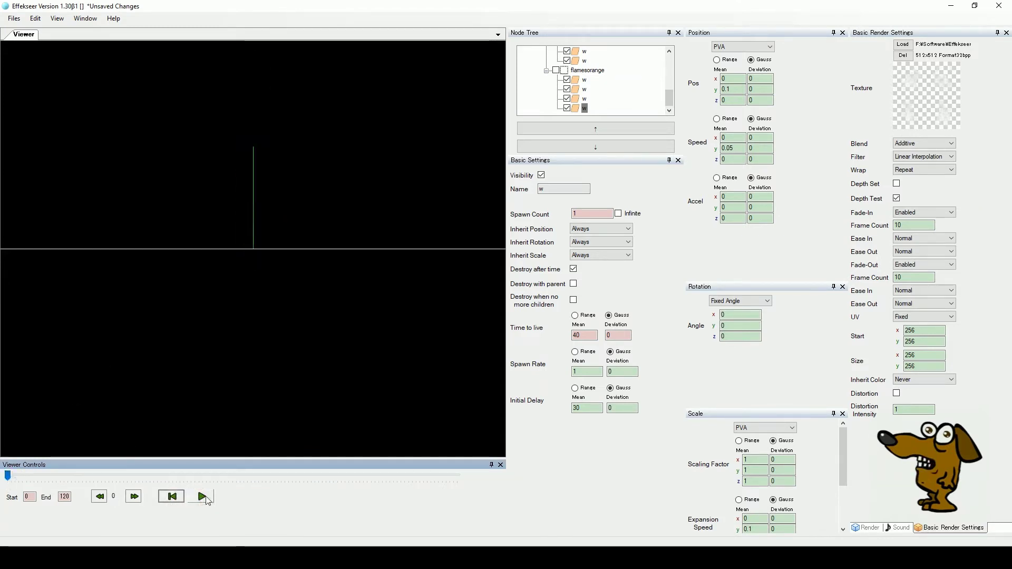
pyautogui.click(203, 497)
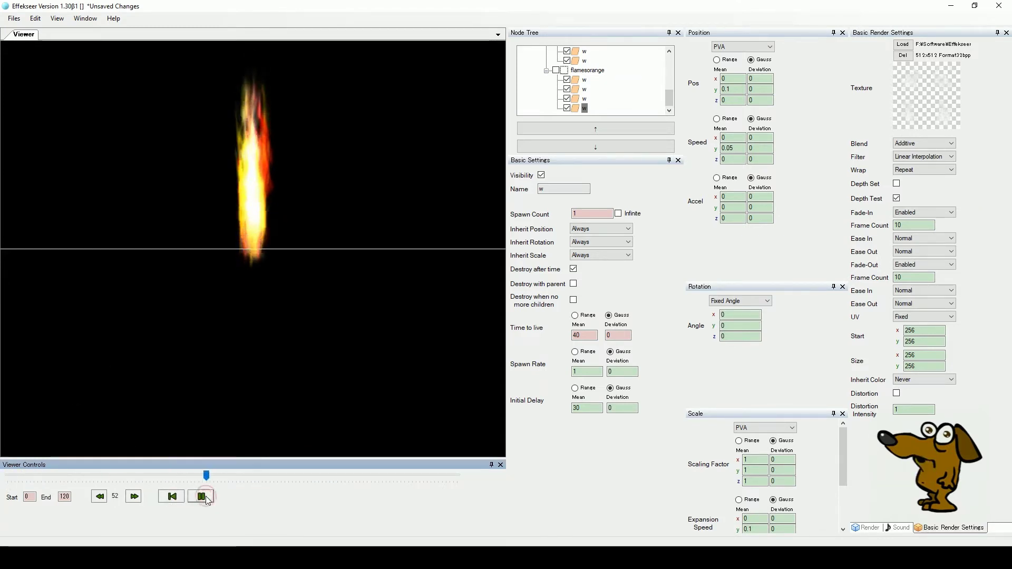
pyautogui.click(170, 497)
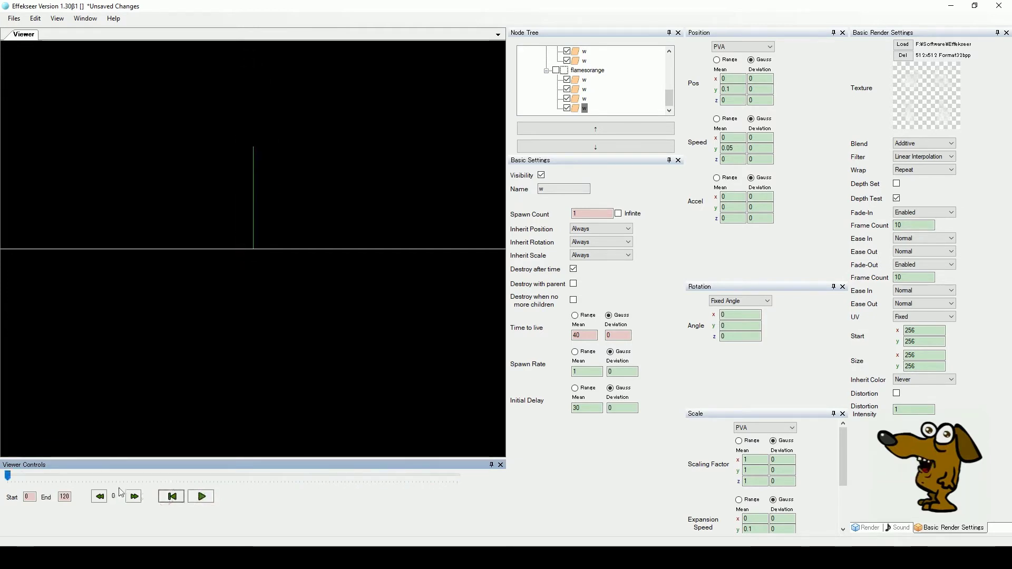
# Open the recording settings window, enlarge it to show every option, and turn on the capture guide.
pyautogui.click(86, 18)
pyautogui.click(99, 221)
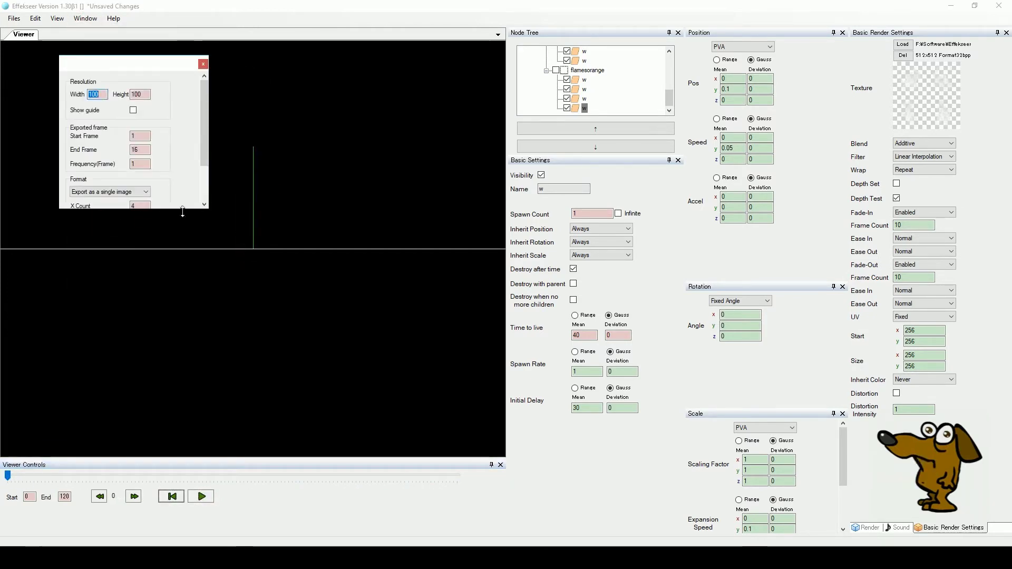
pyautogui.moveTo(181, 209); pyautogui.dragTo(181, 282)
pyautogui.moveTo(161, 64); pyautogui.dragTo(430, 86)
pyautogui.click(403, 132)
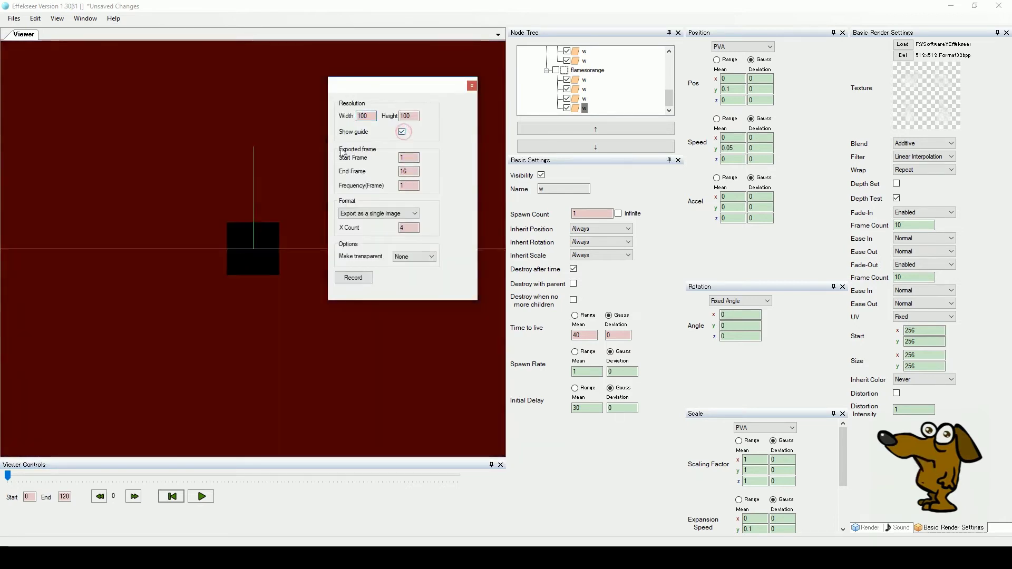
# Set the recording height to 400, trying 300 first, with the flame shown at about frame 50 for reference.
pyautogui.moveTo(216, 229); pyautogui.dragTo(226, 239, button='right')
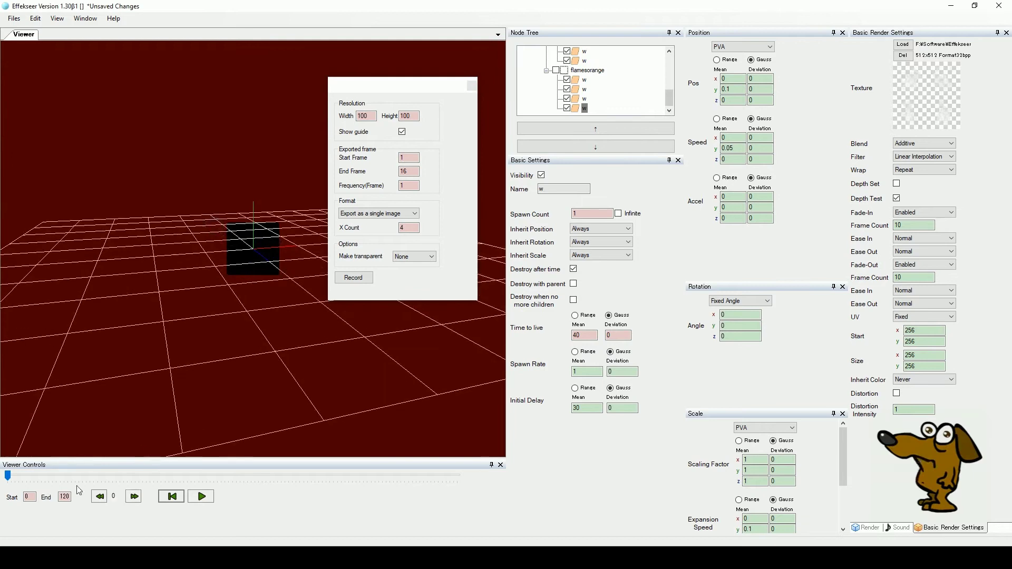
pyautogui.moveTo(8, 476); pyautogui.dragTo(197, 476)
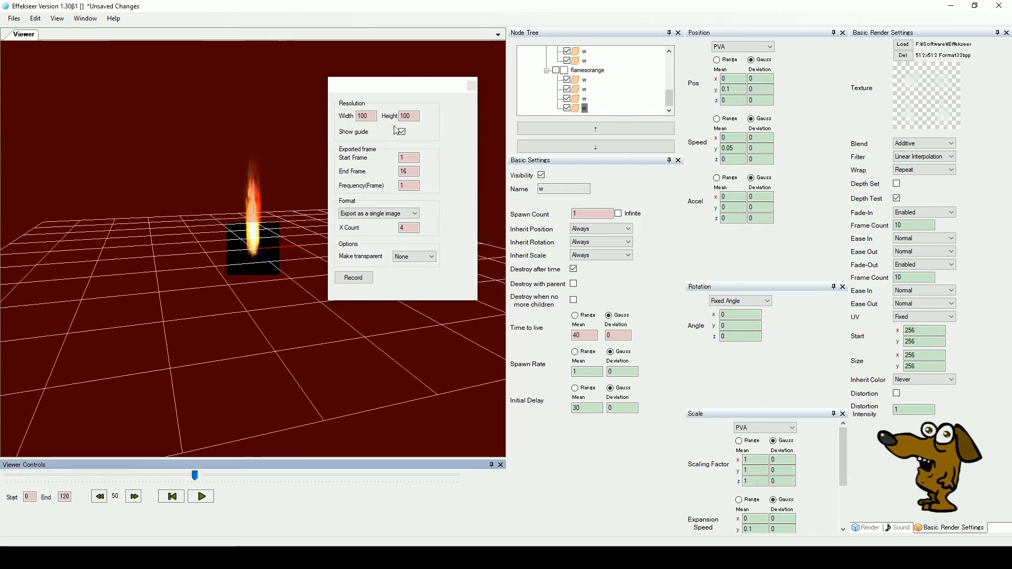
pyautogui.click(411, 116)
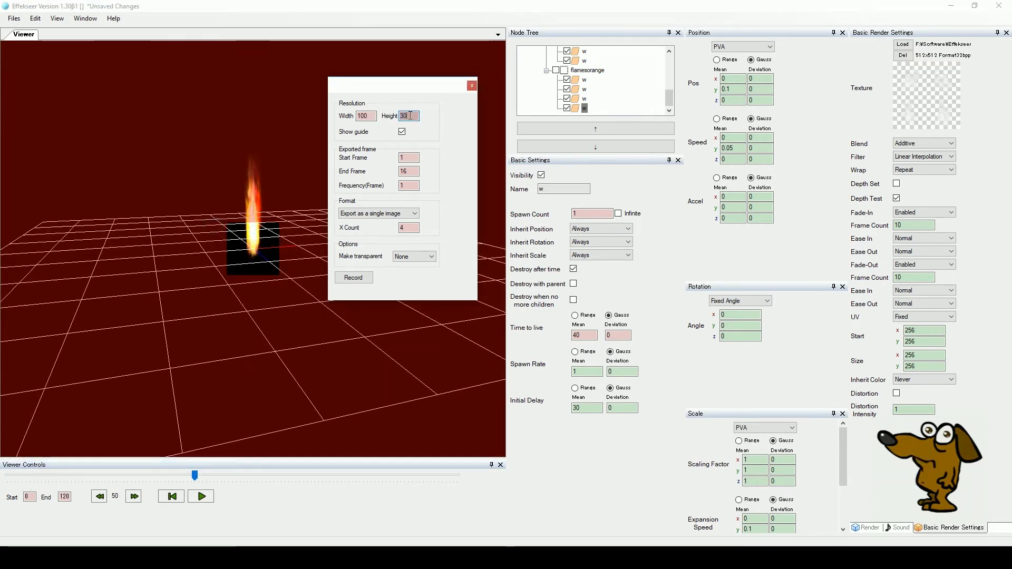
pyautogui.press('Return')
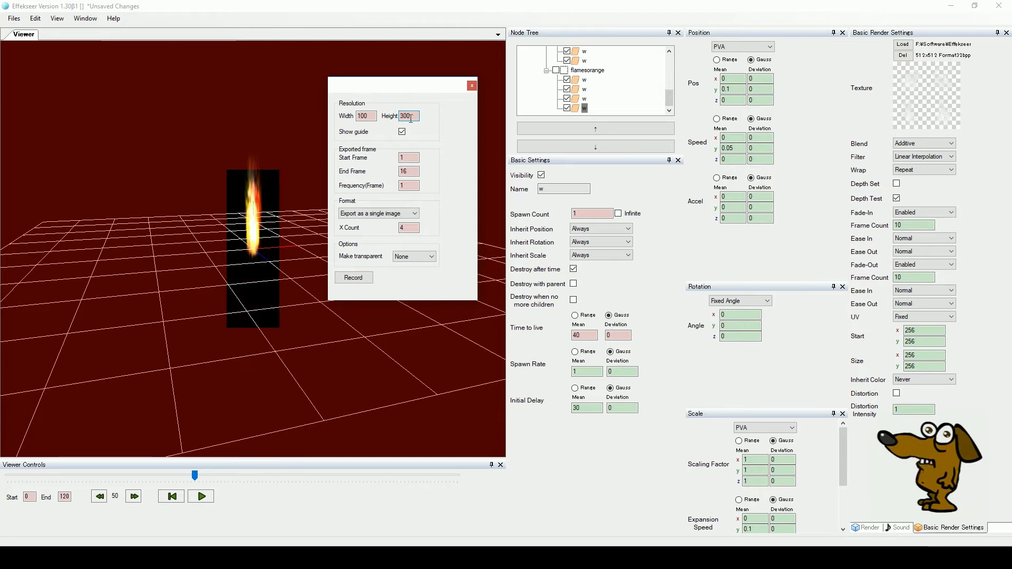
pyautogui.moveTo(404, 115); pyautogui.dragTo(400, 114)
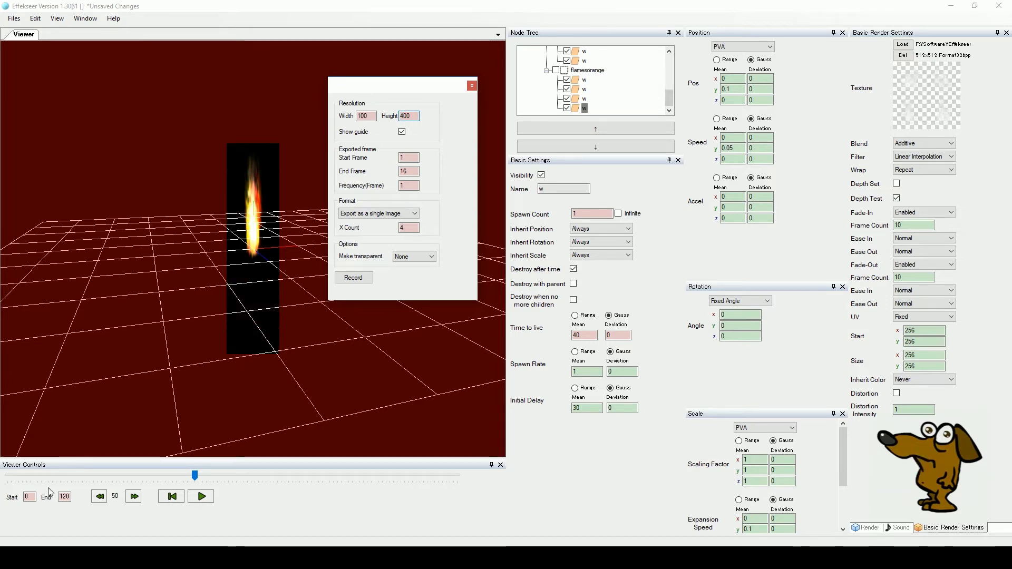
# Check the animation's frame range, set the recording's end frame to 80, and choose the Export as images format.
pyautogui.moveTo(195, 476); pyautogui.dragTo(3, 470)
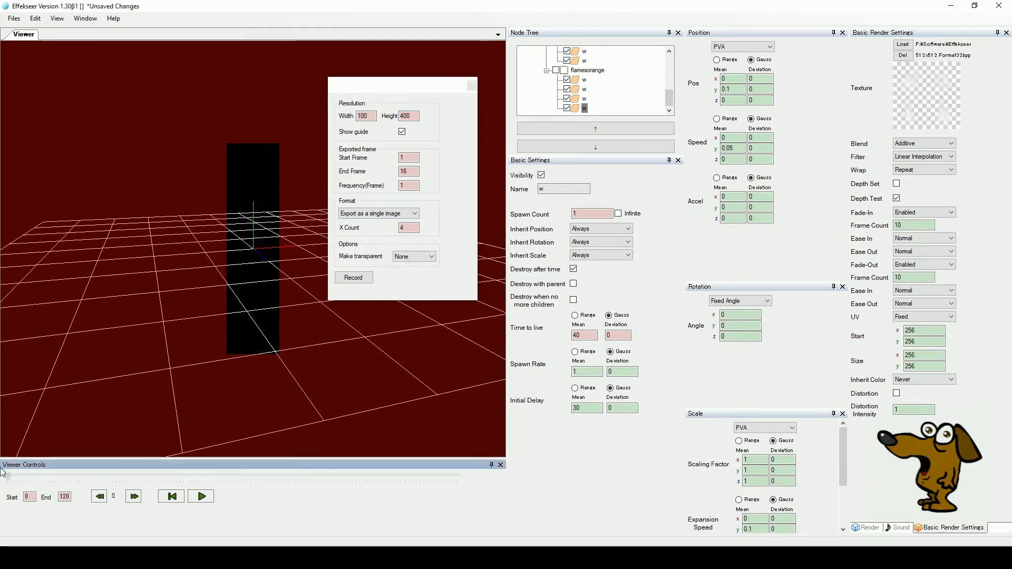
pyautogui.doubleClick(412, 171)
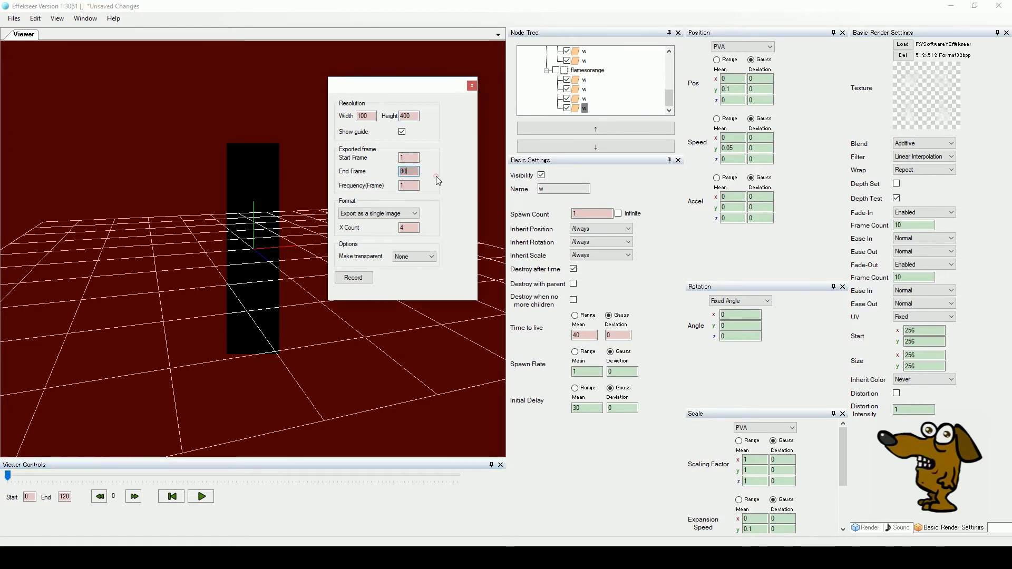
pyautogui.click(415, 216)
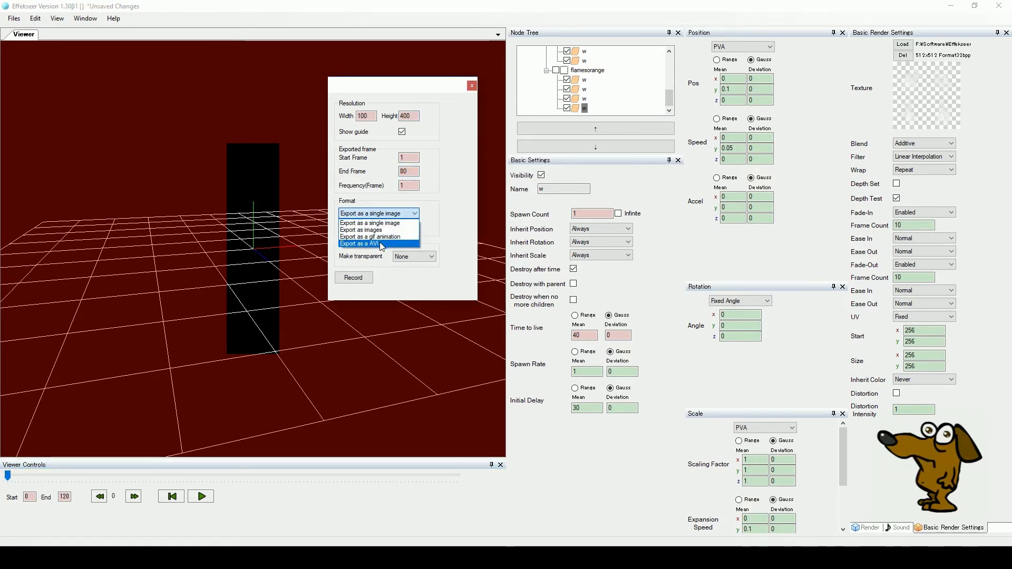
pyautogui.click(369, 230)
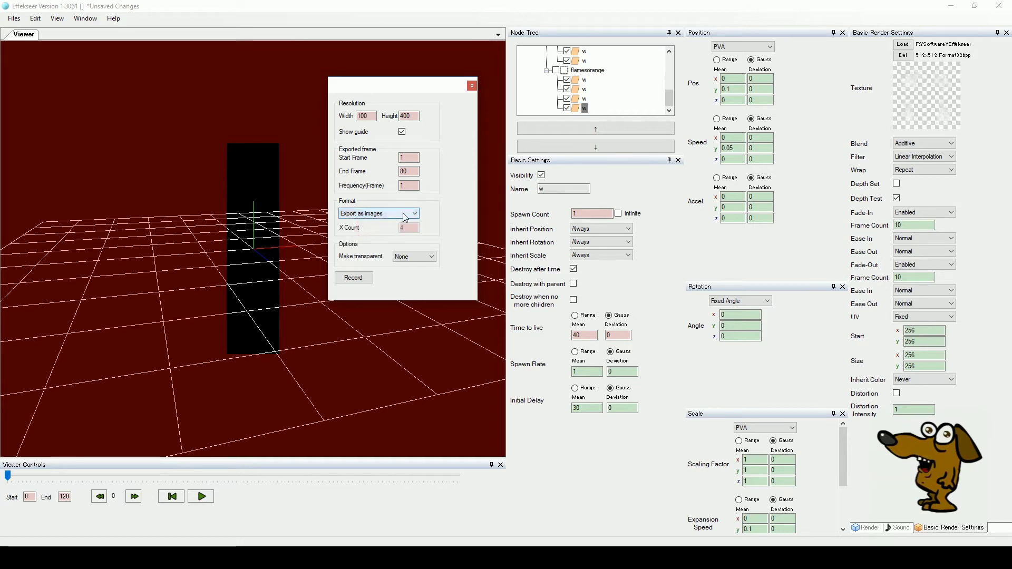
# Set the recording's transparency option to generate alpha and play the animation to check it against the capture guide.
pyautogui.click(418, 256)
pyautogui.click(426, 280)
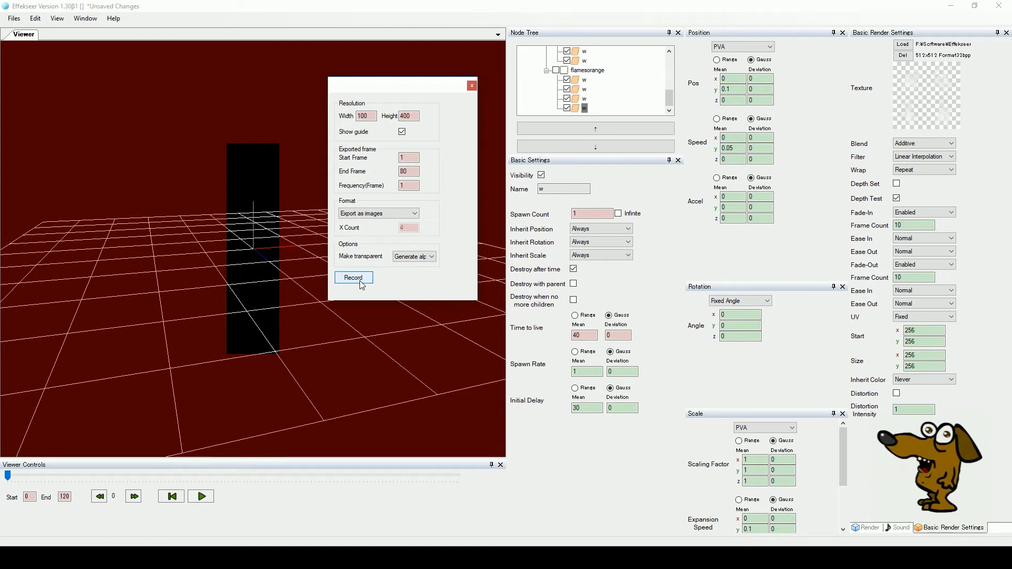
pyautogui.click(202, 498)
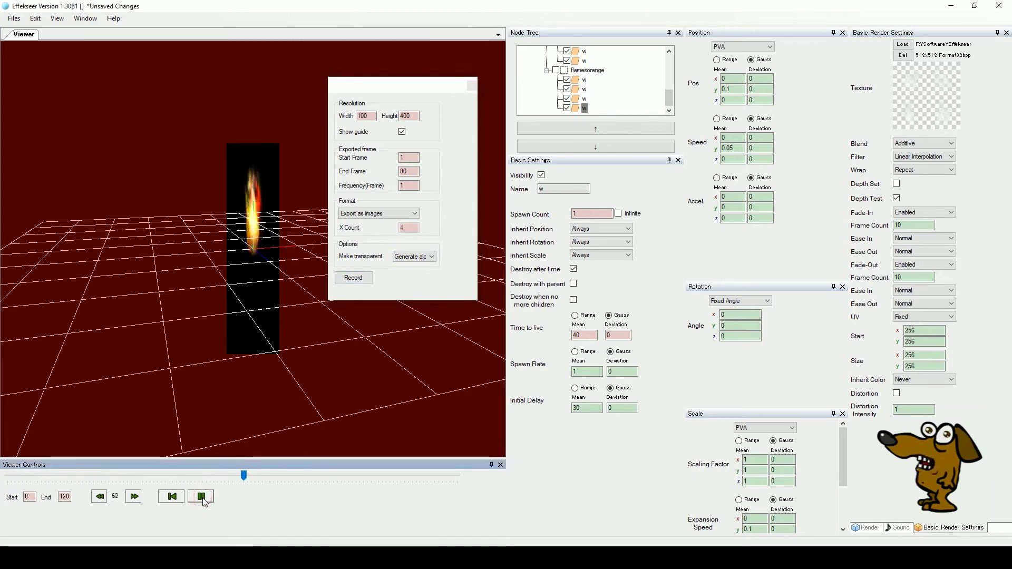
pyautogui.click(203, 499)
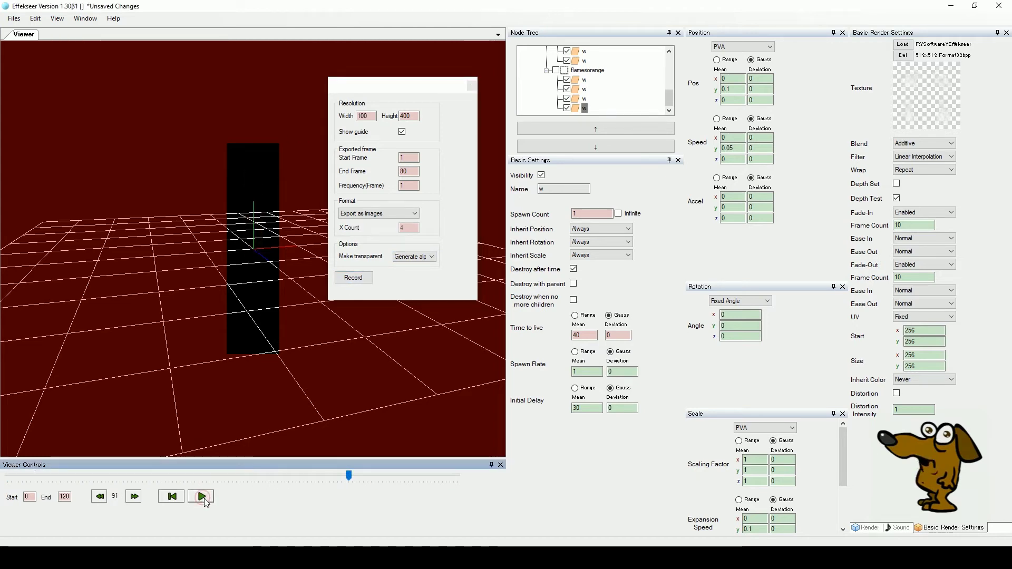
# Turn off the capture guide and close the recording settings, returning the animation to frame 0.
pyautogui.click(402, 132)
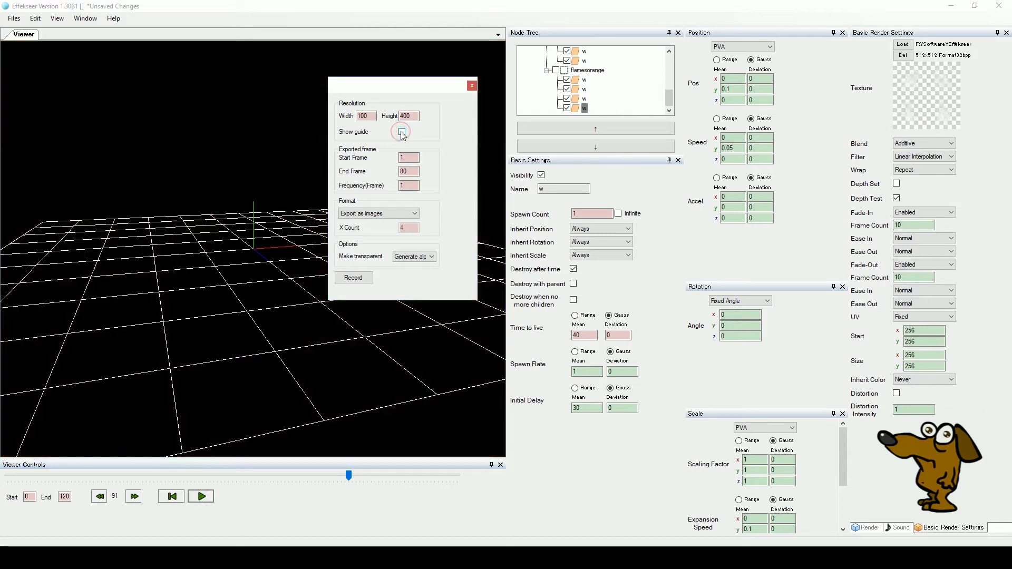
pyautogui.click(472, 86)
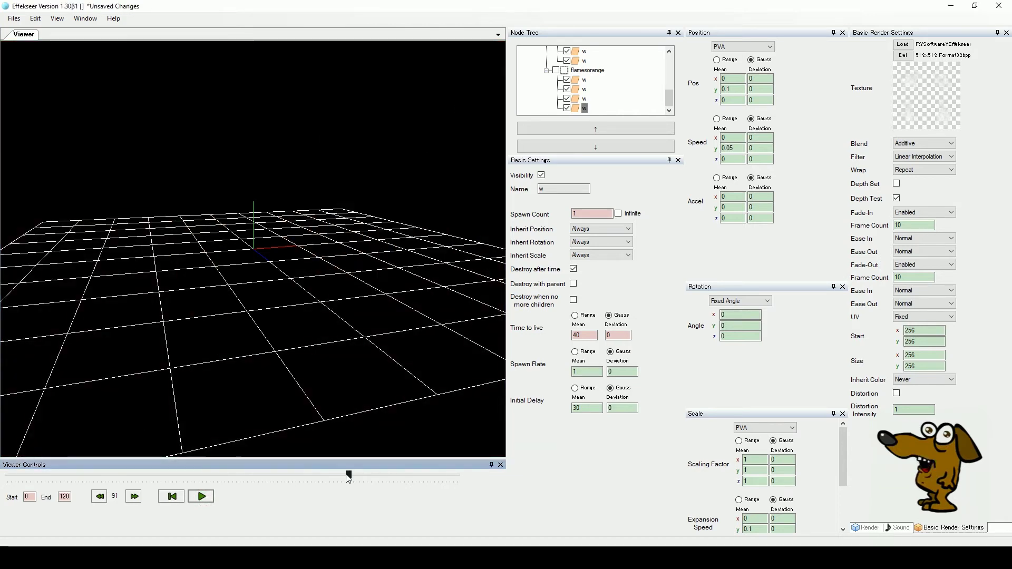
pyautogui.moveTo(348, 477); pyautogui.dragTo(7, 477)
# Rename each of the four nodes in the flamesorange group to o.
pyautogui.click(584, 79)
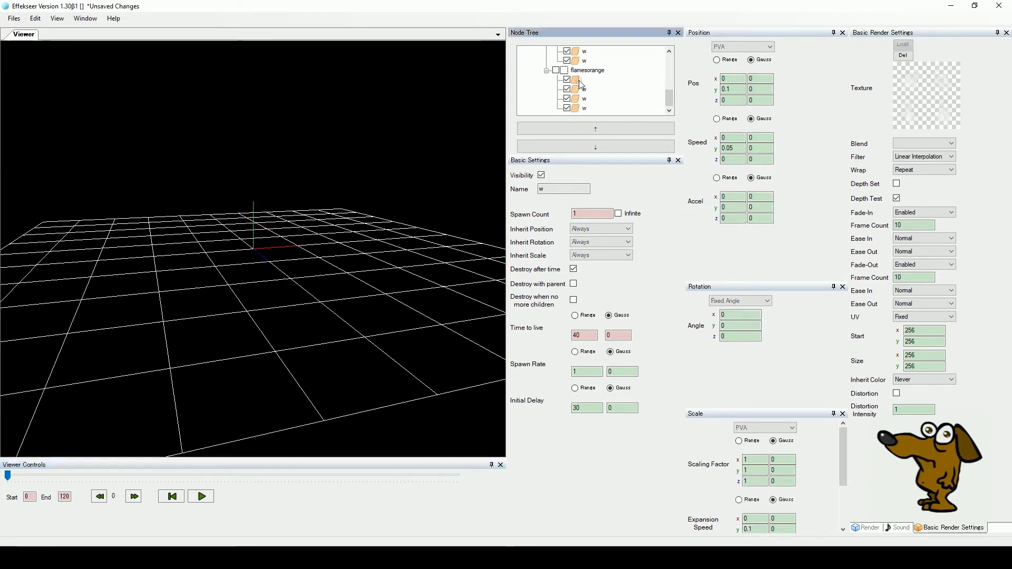
pyautogui.doubleClick(552, 188)
pyautogui.write('o')
pyautogui.click(583, 89)
pyautogui.doubleClick(552, 188)
pyautogui.write('o')
pyautogui.click(583, 99)
pyautogui.doubleClick(552, 189)
pyautogui.write('o')
pyautogui.click(583, 108)
pyautogui.doubleClick(559, 188)
pyautogui.write('o')
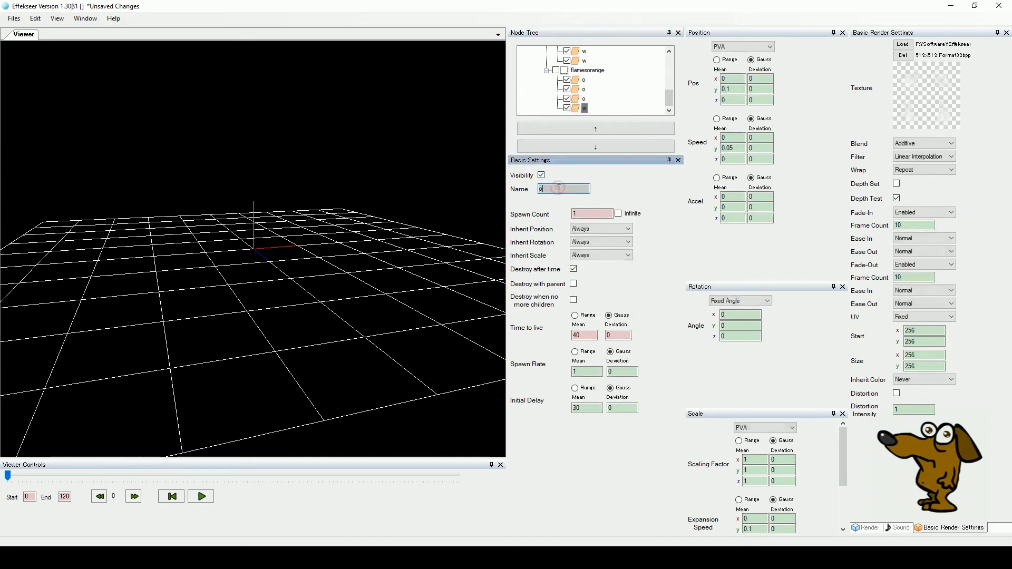
pyautogui.click(614, 192)
# Collapse the flame groups under the fire node in the node tree.
pyautogui.moveTo(669, 101); pyautogui.dragTo(670, 64)
pyautogui.click(546, 80)
pyautogui.click(546, 90)
pyautogui.click(546, 99)
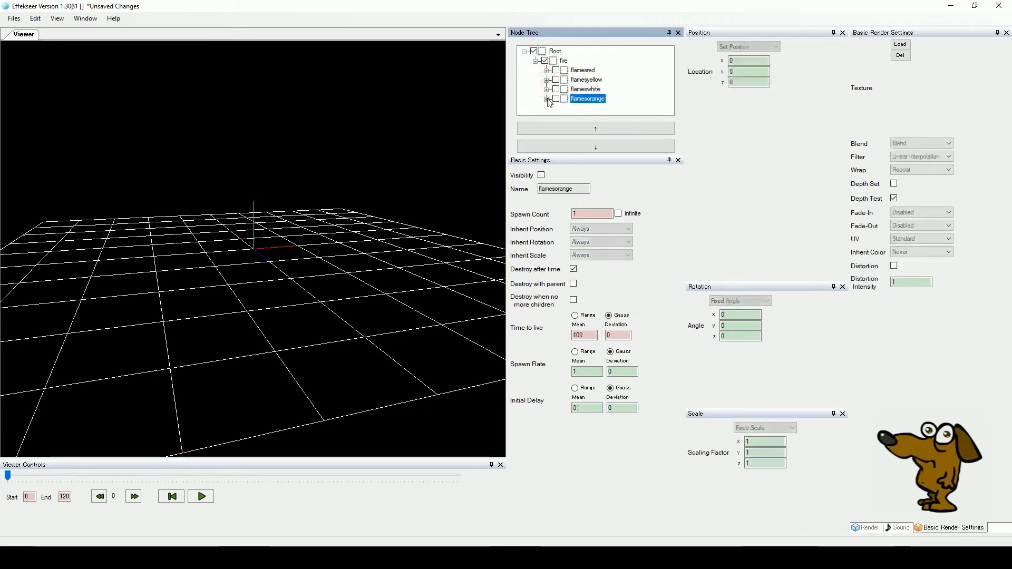
# Copy the whole fire node with its flame groups and paste the duplicate under Root.
pyautogui.click(562, 61)
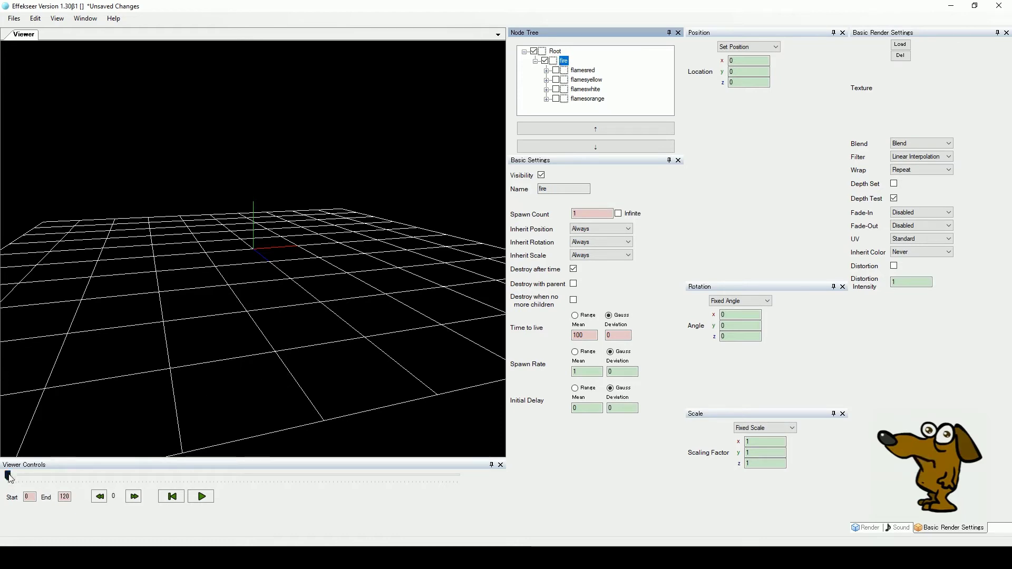
pyautogui.moveTo(9, 478); pyautogui.dragTo(69, 476)
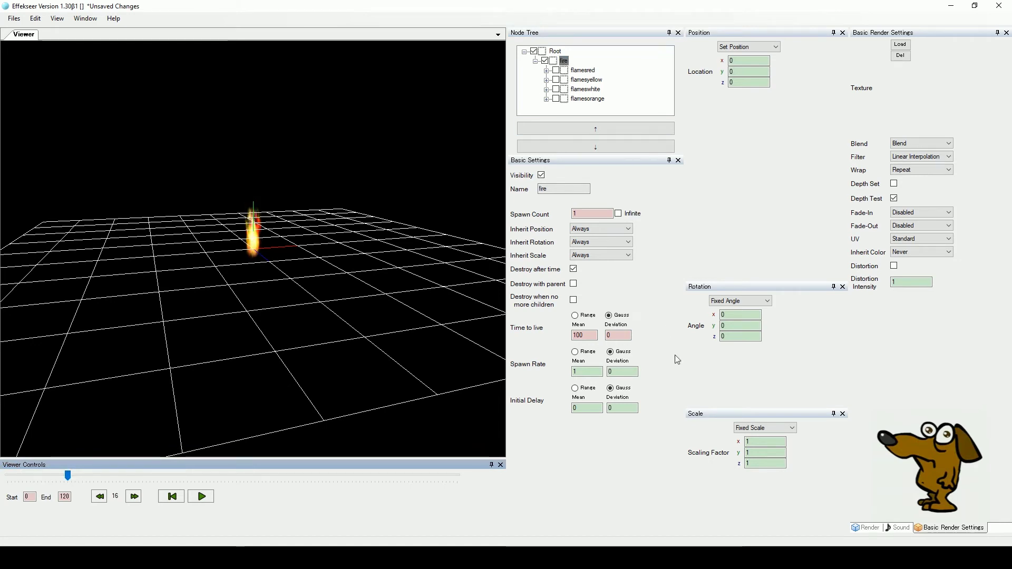
pyautogui.click(866, 527)
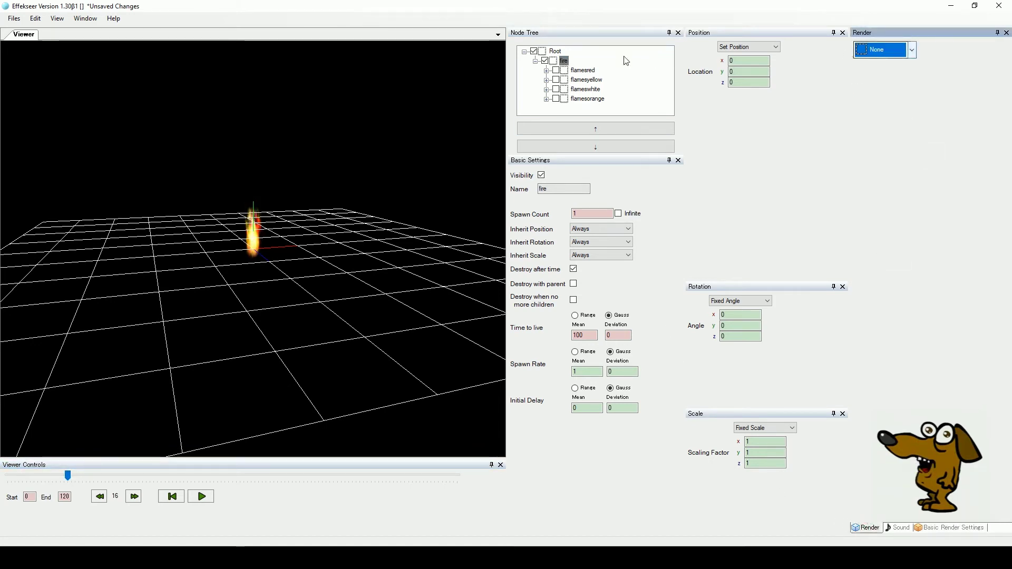
pyautogui.click(545, 60)
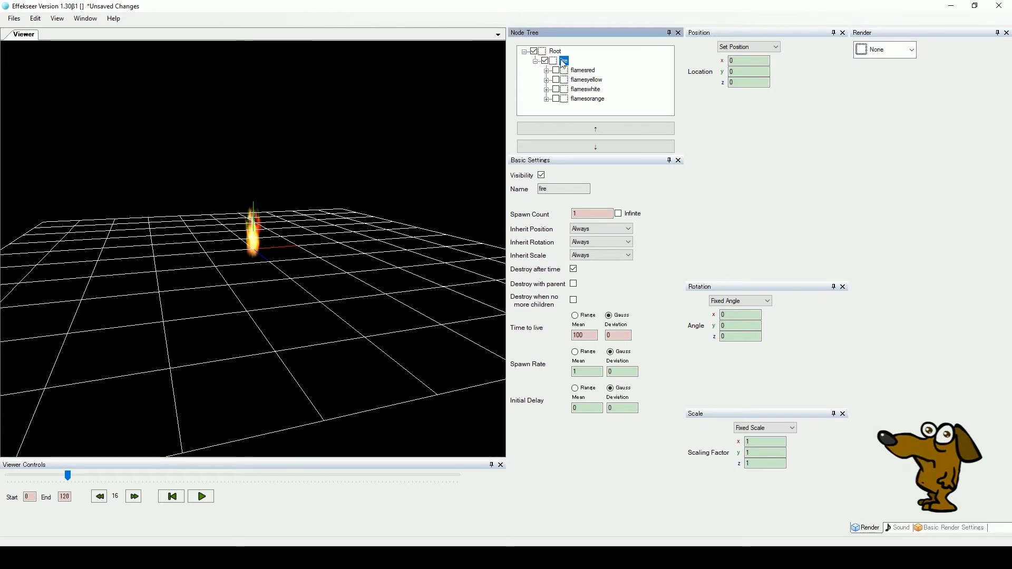
pyautogui.rightClick(564, 61)
pyautogui.click(591, 103)
pyautogui.click(554, 52)
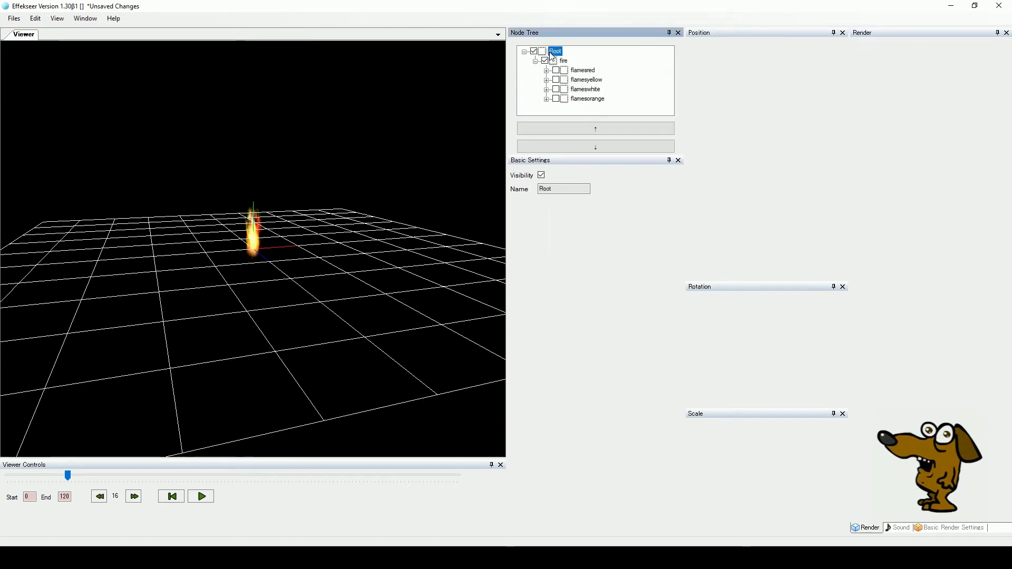
pyautogui.rightClick(552, 54)
pyautogui.click(575, 104)
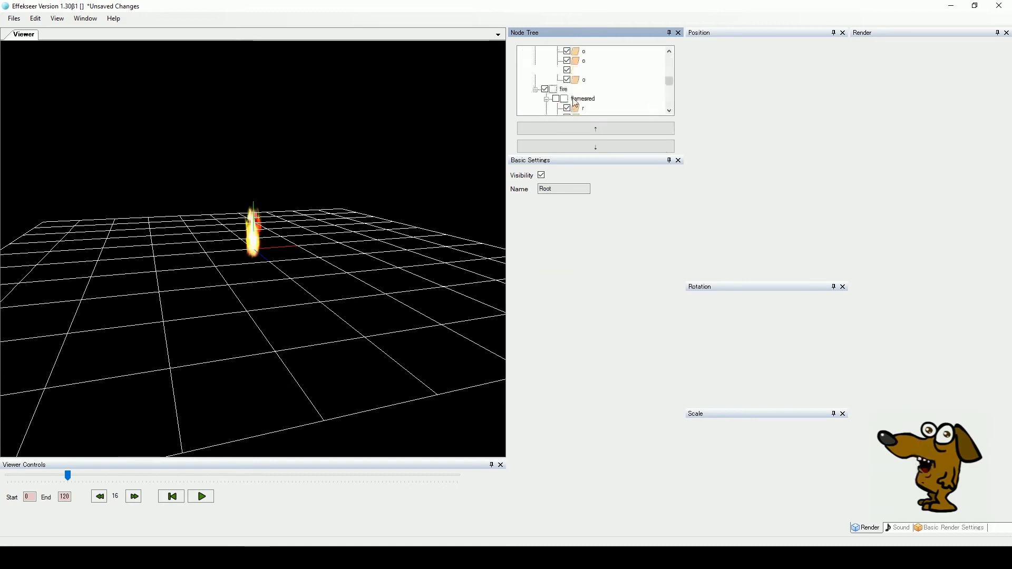
# Collapse both fire branches in the node tree and rename the pasted duplicate fire2.
pyautogui.scroll(3, 574, 97)
pyautogui.click(535, 61)
pyautogui.click(536, 70)
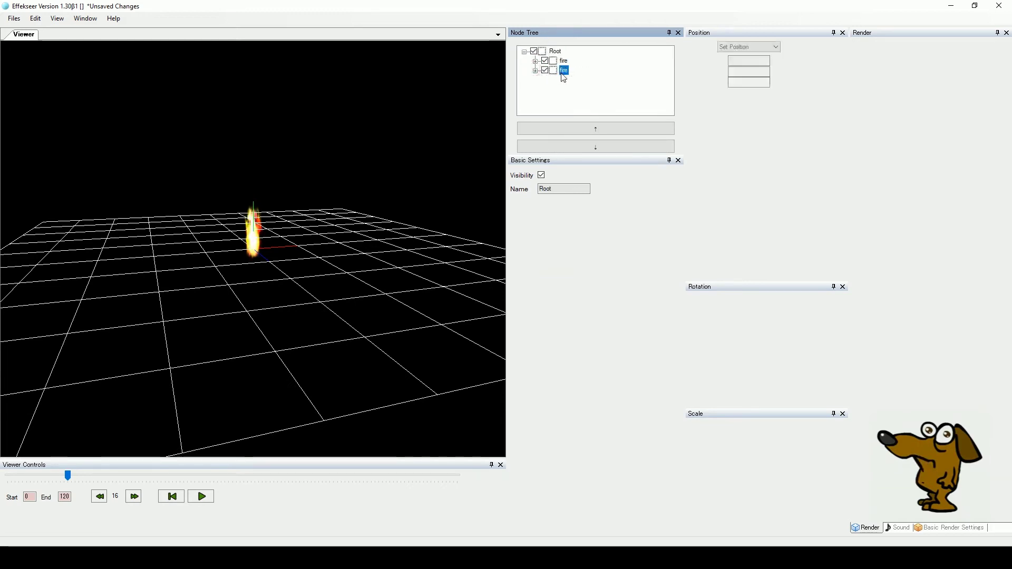
pyautogui.click(563, 73)
pyautogui.click(556, 189)
pyautogui.write('2')
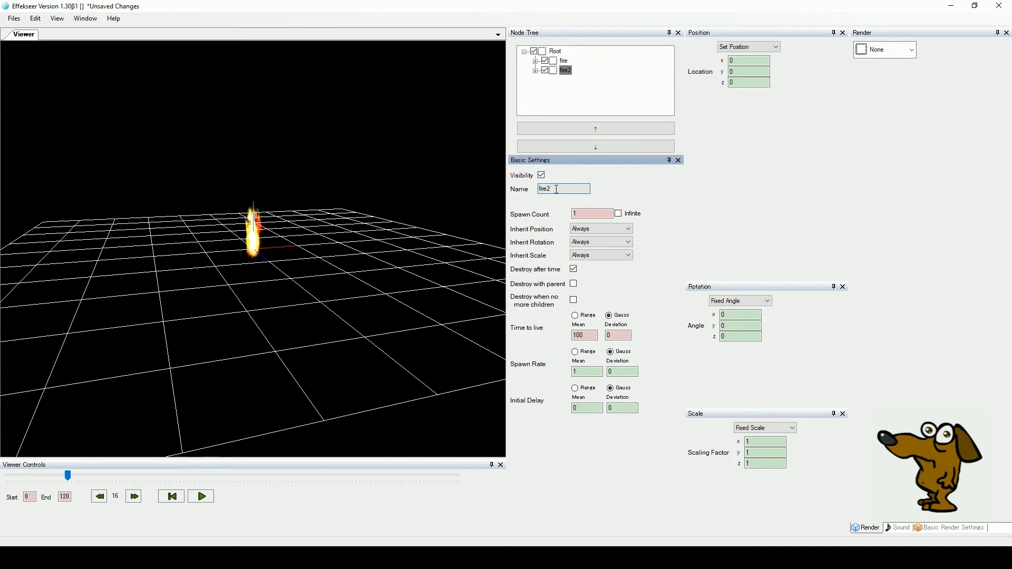
# Set the initial delay of fire2 to 40 and play the animation from the start to check the timing.
pyautogui.moveTo(69, 480); pyautogui.dragTo(116, 481)
pyautogui.doubleClick(588, 408)
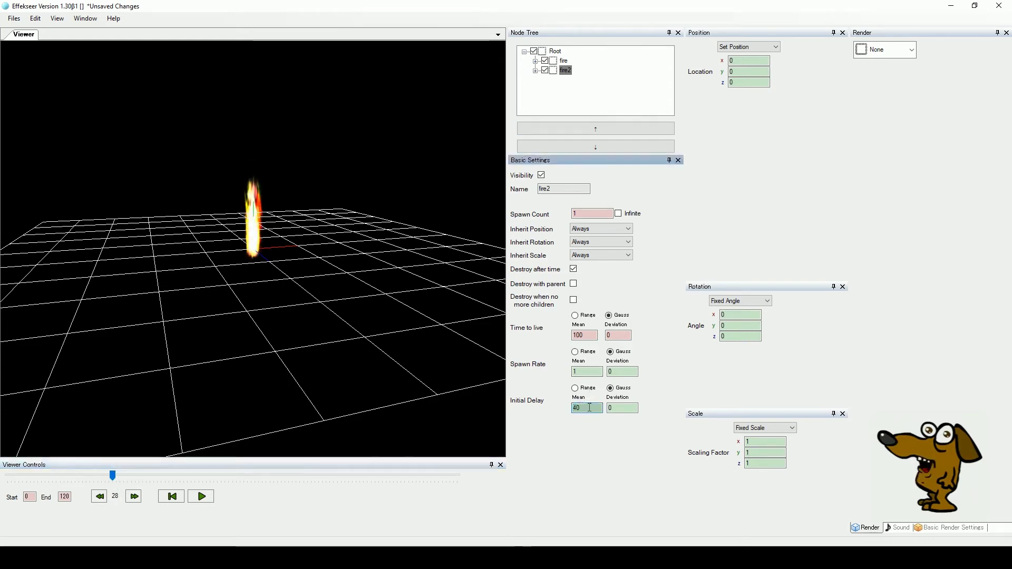
pyautogui.write('40')
pyautogui.click(171, 497)
pyautogui.click(202, 496)
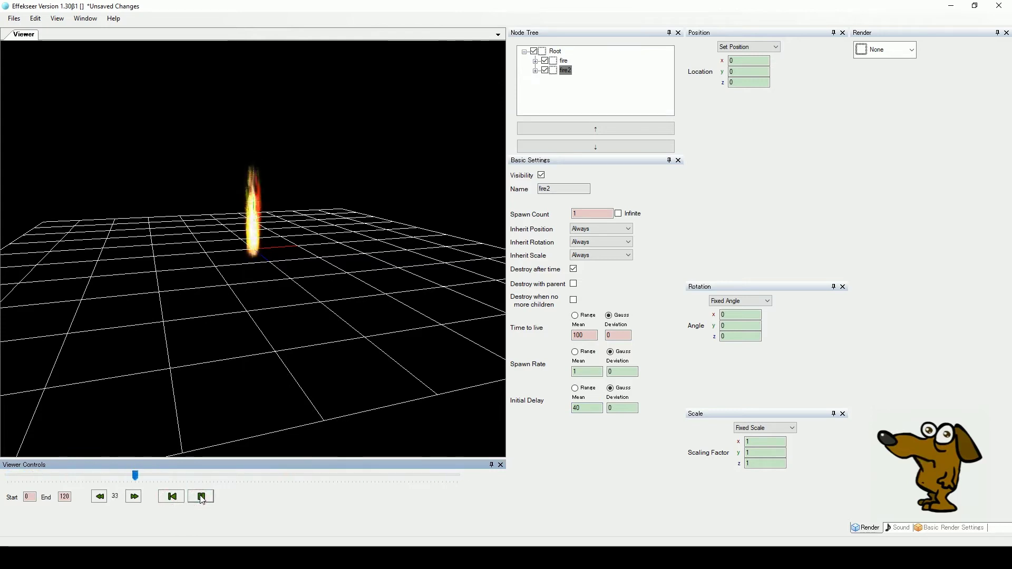
pyautogui.click(201, 496)
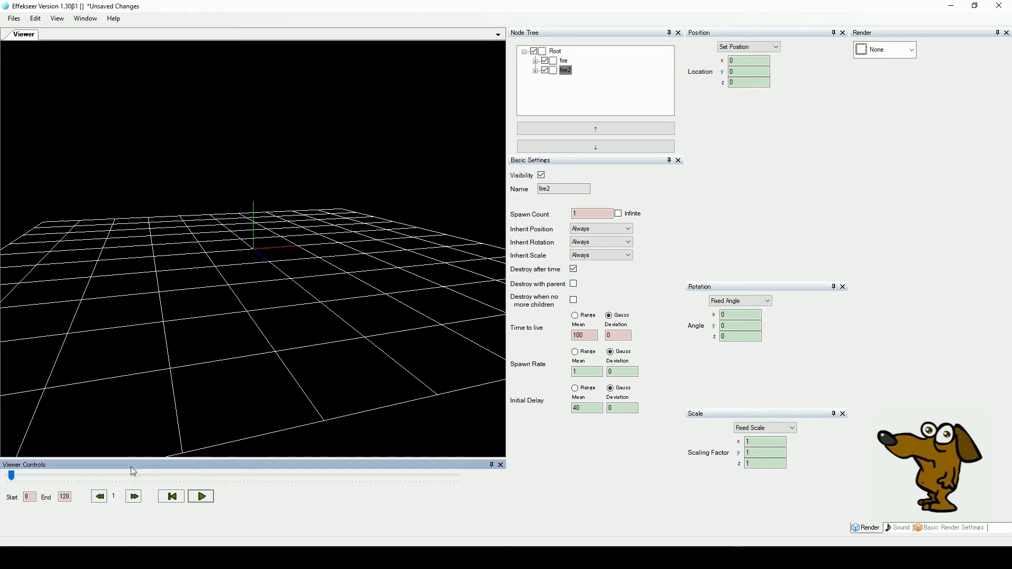
# Set the playback range to start at frame 40 and end at frame 80, and play the loop.
pyautogui.moveTo(11, 476); pyautogui.dragTo(243, 481)
pyautogui.doubleClick(29, 497)
pyautogui.doubleClick(64, 497)
pyautogui.press('Return')
pyautogui.click(202, 497)
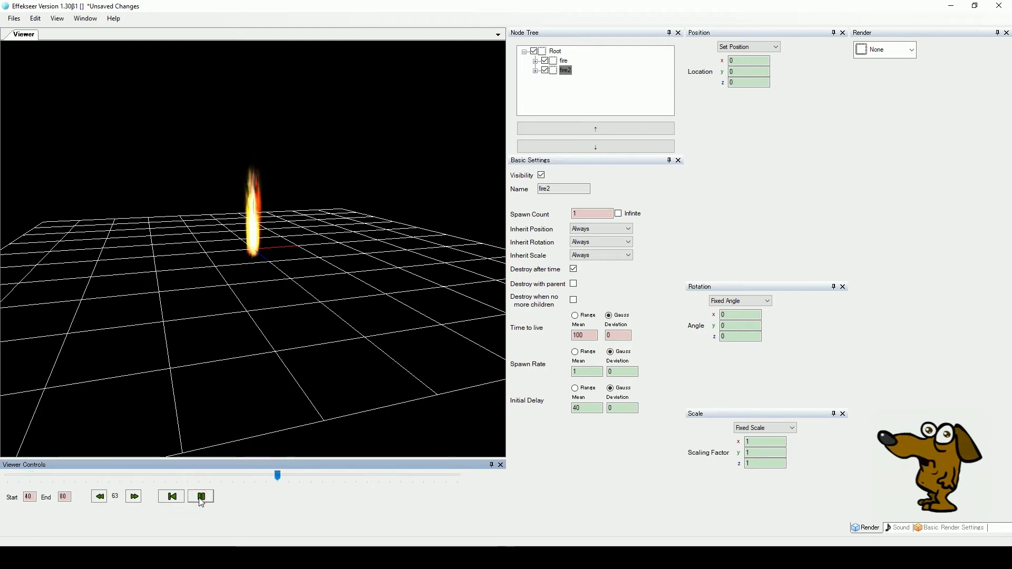
pyautogui.click(200, 499)
pyautogui.scroll(2, 315, 246)
pyautogui.moveTo(317, 251); pyautogui.dragTo(302, 308, button='right')
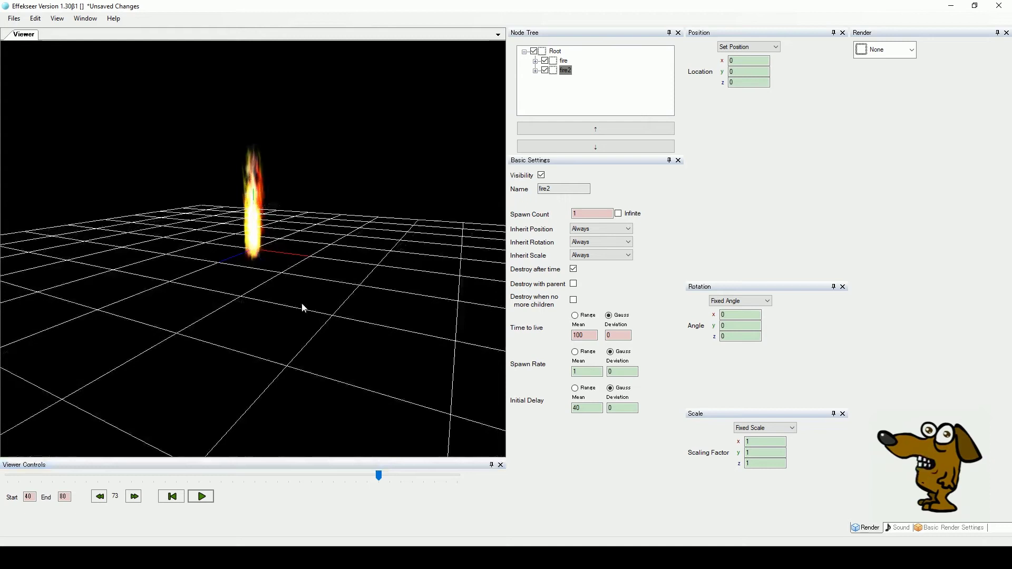
# Add a new node under Root and set its render type to None, keeping the fire branches collapsed.
pyautogui.click(551, 52)
pyautogui.rightClick(551, 52)
pyautogui.click(556, 58)
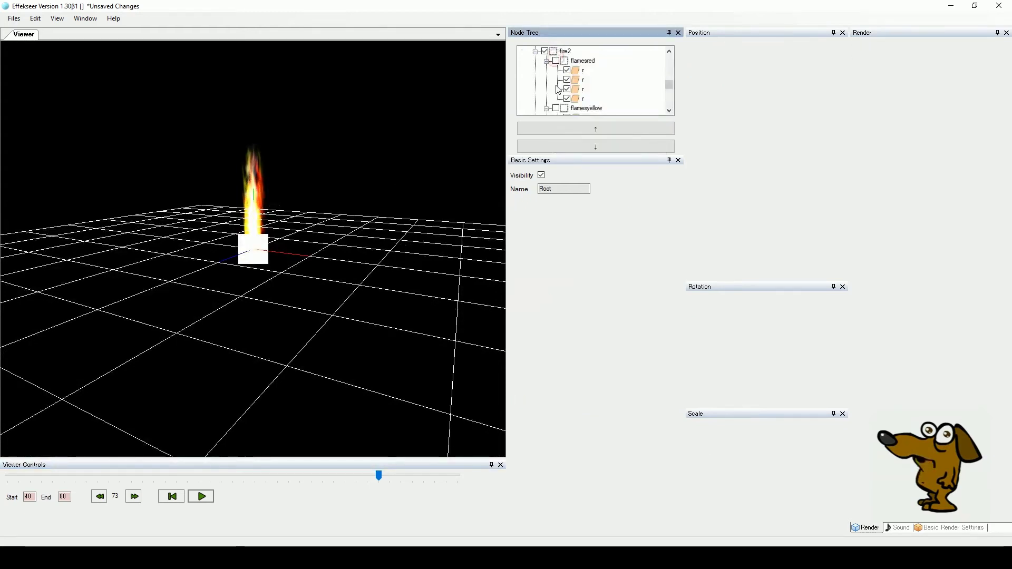
pyautogui.click(546, 62)
pyautogui.click(546, 71)
pyautogui.click(535, 52)
pyautogui.scroll(4, 535, 58)
pyautogui.click(536, 61)
pyautogui.click(554, 82)
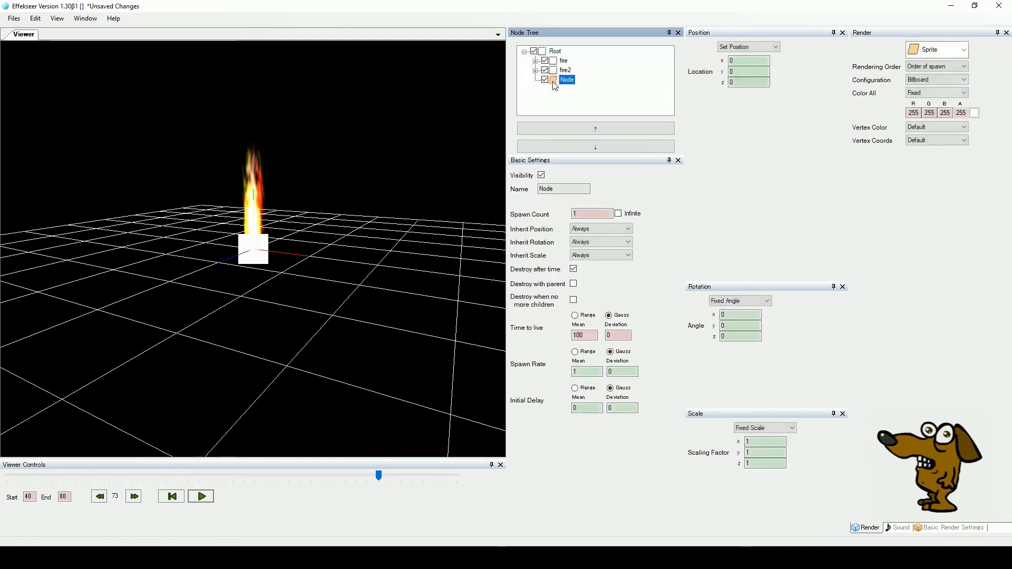
pyautogui.click(943, 49)
pyautogui.click(922, 62)
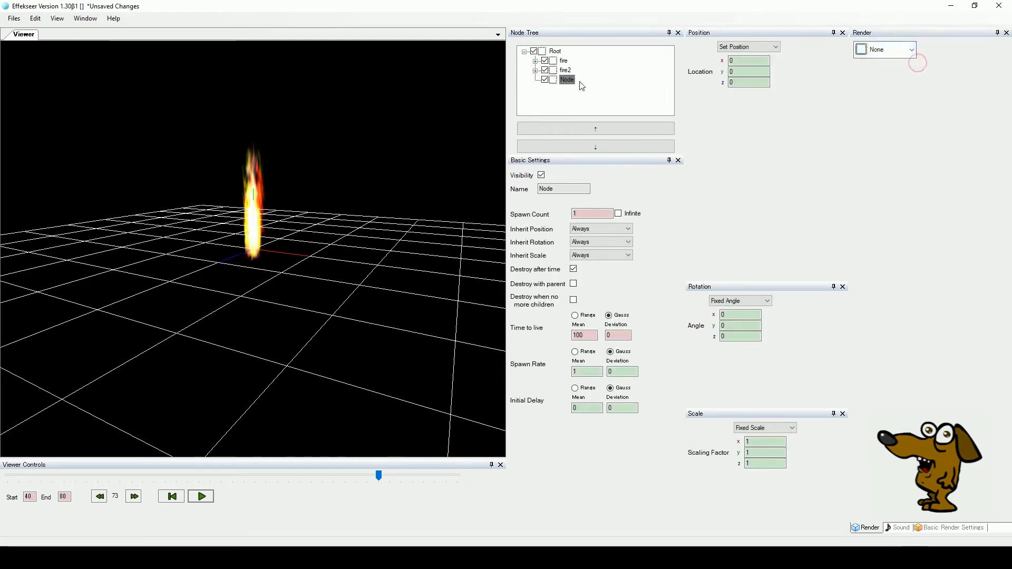
# Add a child node to the new empty node, naming the parent fx1 and the child glow.
pyautogui.rightClick(572, 87)
pyautogui.click(601, 88)
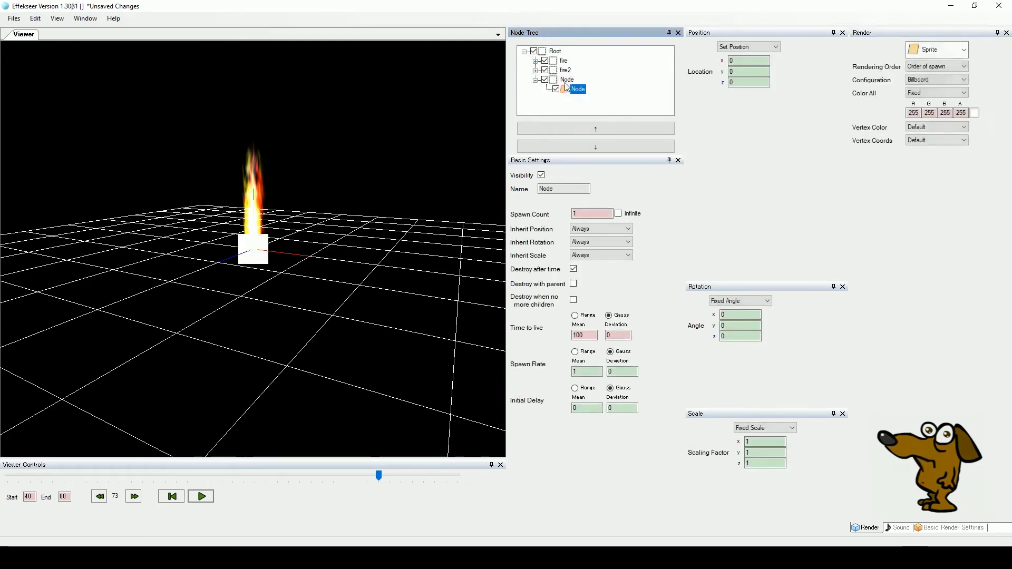
pyautogui.doubleClick(555, 188)
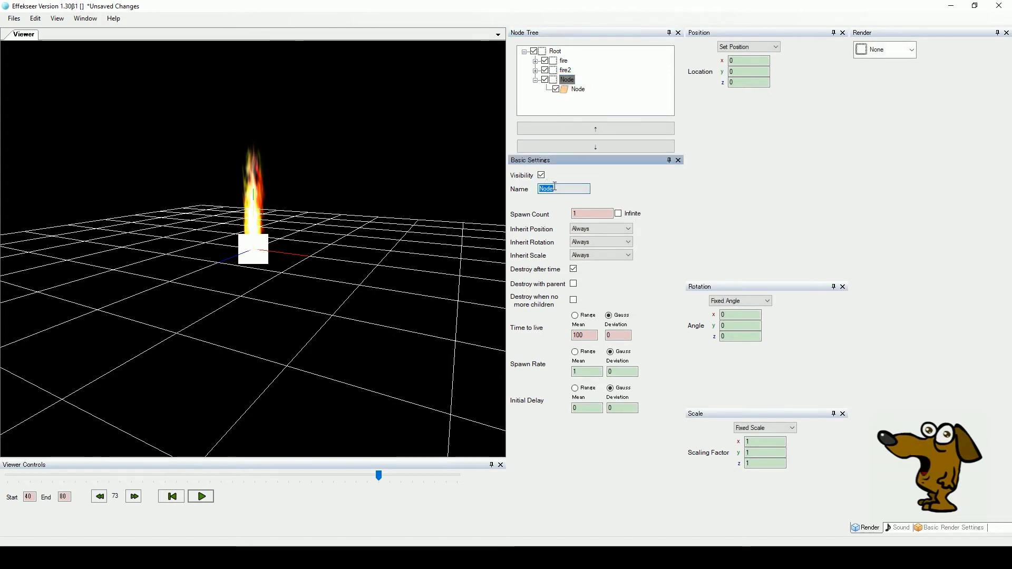
pyautogui.write('f')
pyautogui.press('Return')
pyautogui.click(577, 90)
pyautogui.doubleClick(555, 190)
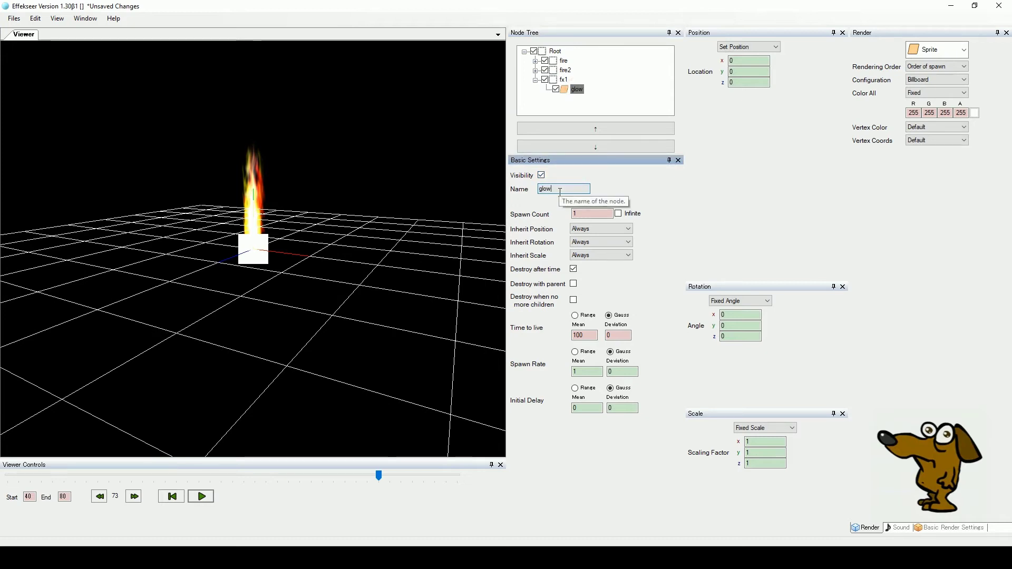
# Load Particle_Soft.png as the texture of the glow node.
pyautogui.click(944, 528)
pyautogui.click(900, 44)
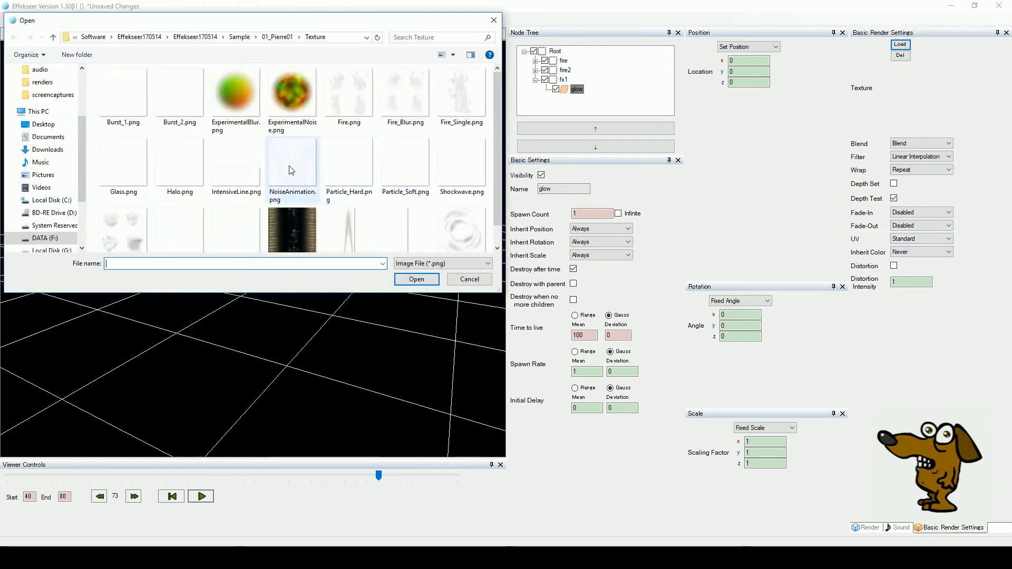
pyautogui.click(404, 163)
pyautogui.click(415, 279)
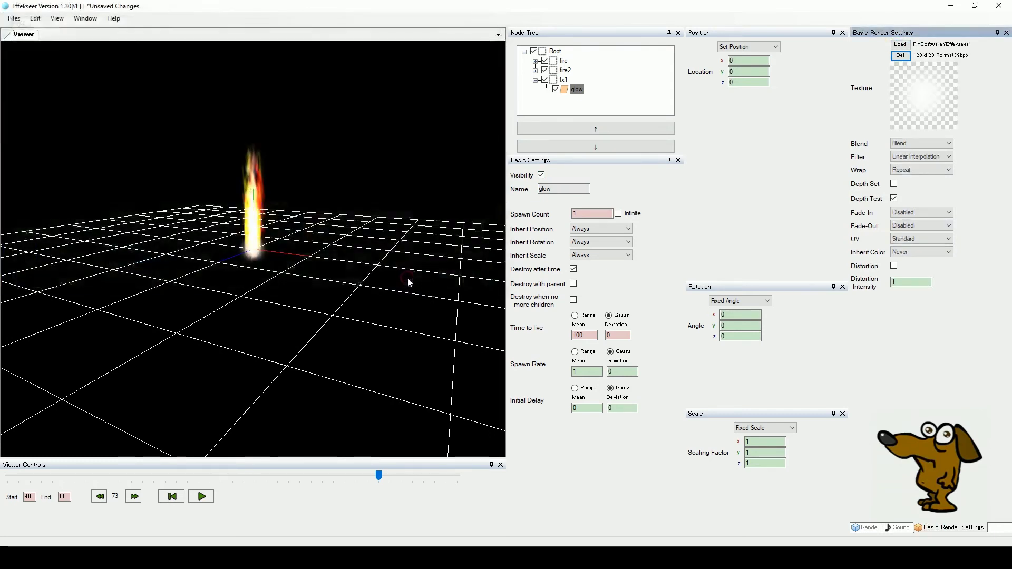
# Scale the glow to 1.5 in X and 3 in Y, and raise its Y location to 1.
pyautogui.moveTo(227, 260); pyautogui.dragTo(240, 254, button='right')
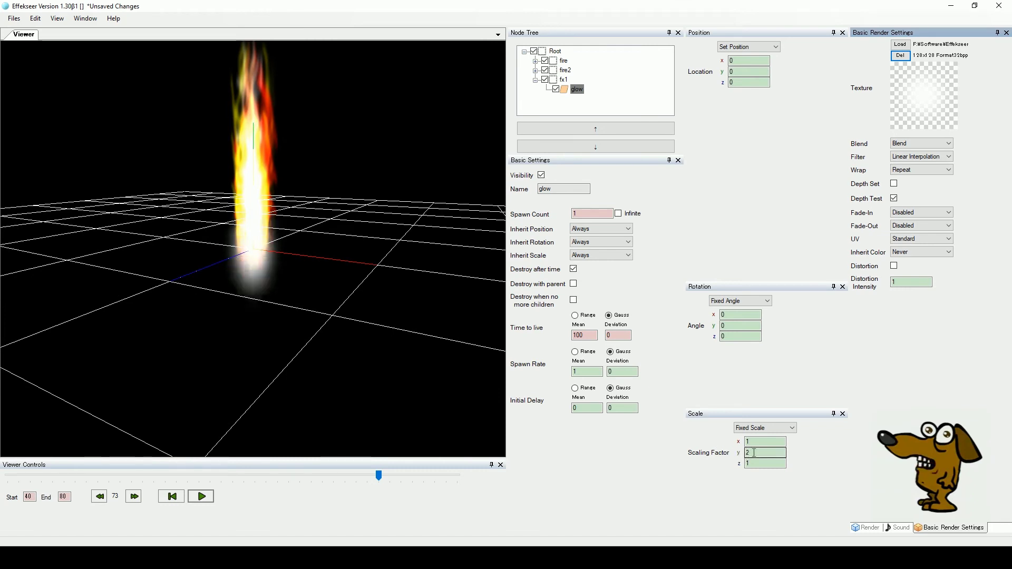
pyautogui.press('BackSpace')
pyautogui.write('2')
pyautogui.click(733, 73)
pyautogui.click(769, 453)
pyautogui.press('BackSpace')
pyautogui.write('3')
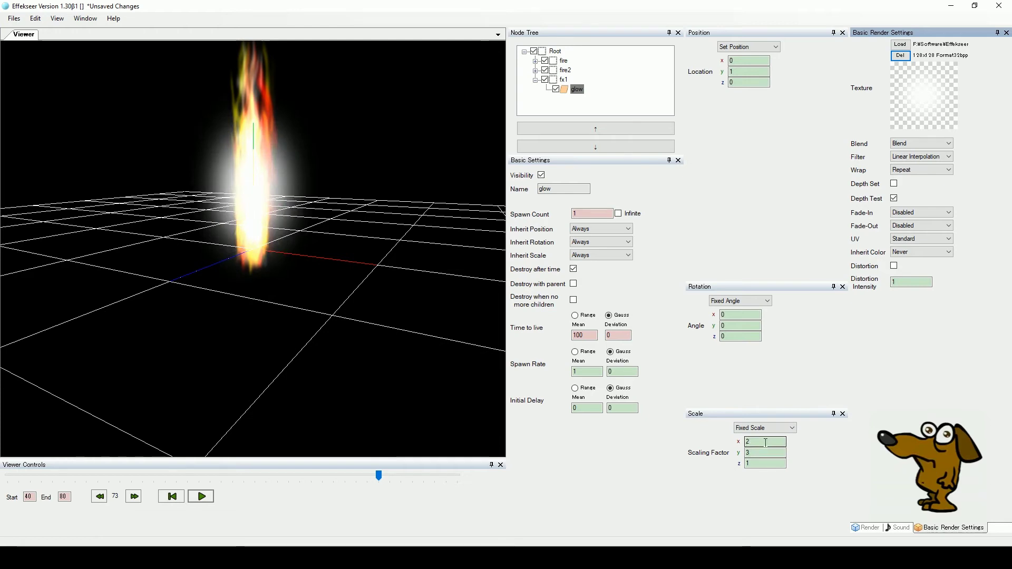
pyautogui.doubleClick(766, 443)
pyautogui.write('.5')
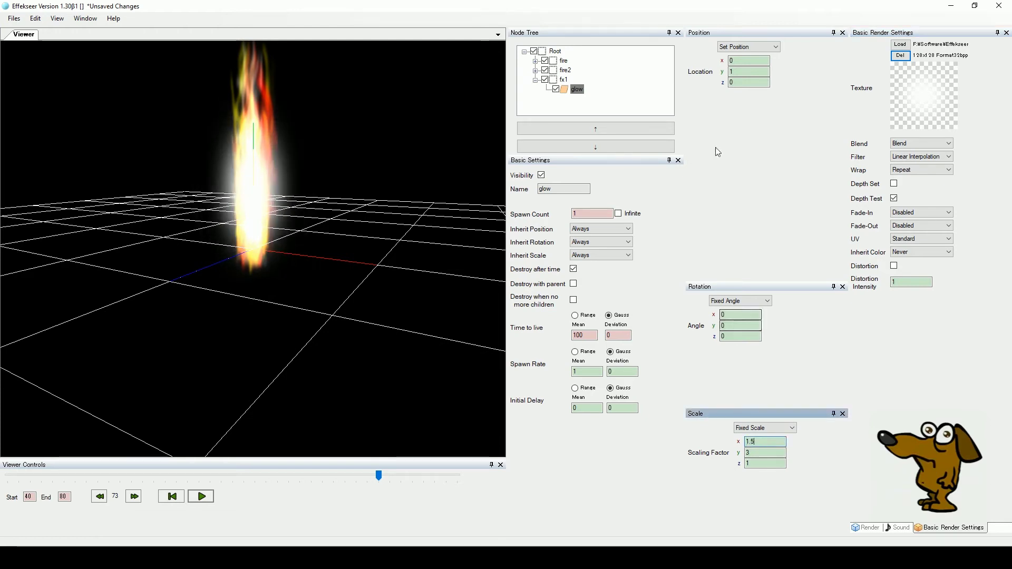
# Set the glow's Y location to 0.7 and its blend mode to Additive.
pyautogui.doubleClick(737, 72)
pyautogui.write('0.5')
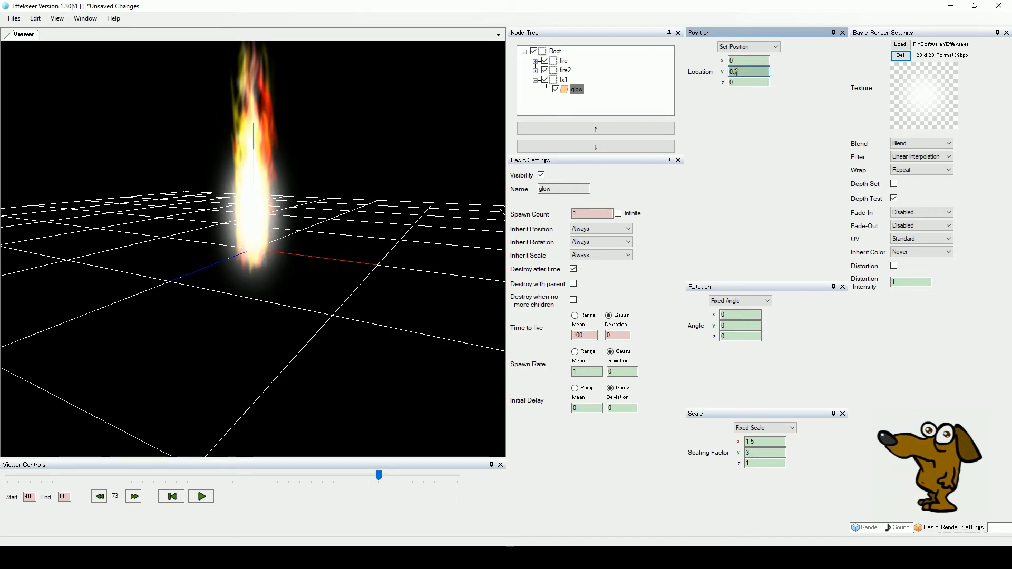
pyautogui.click(949, 144)
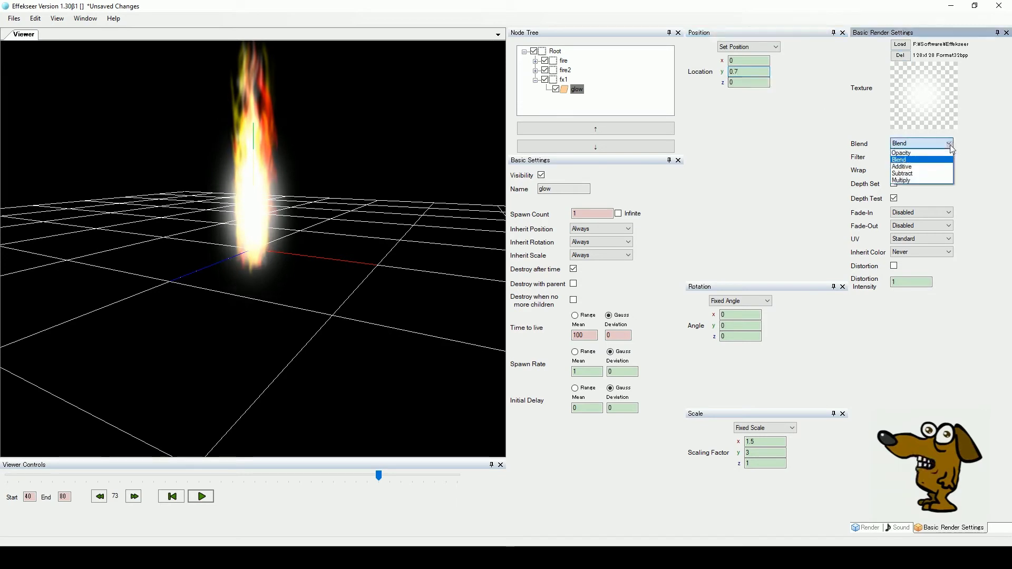
pyautogui.click(920, 164)
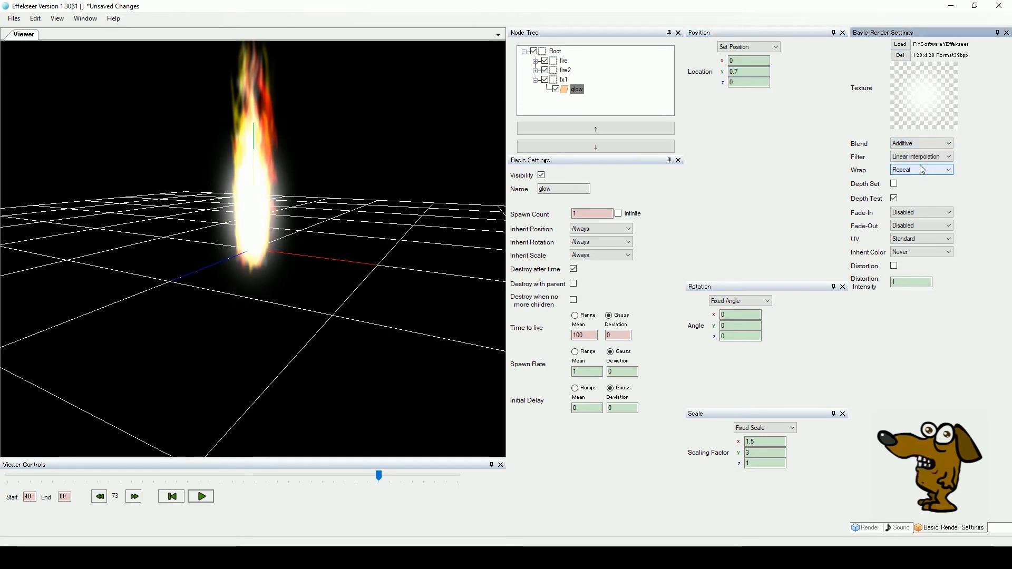
# Set the glow's fixed colour to orange (255, 128, 64) with an alpha of 100.
pyautogui.click(866, 527)
pyautogui.click(974, 112)
pyautogui.click(413, 180)
pyautogui.click(410, 285)
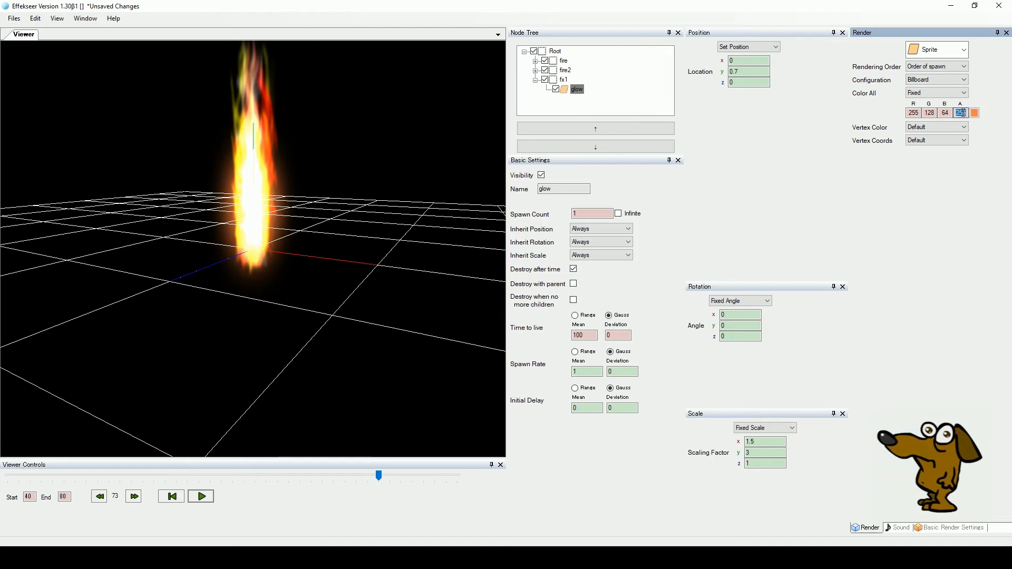
pyautogui.write('0')
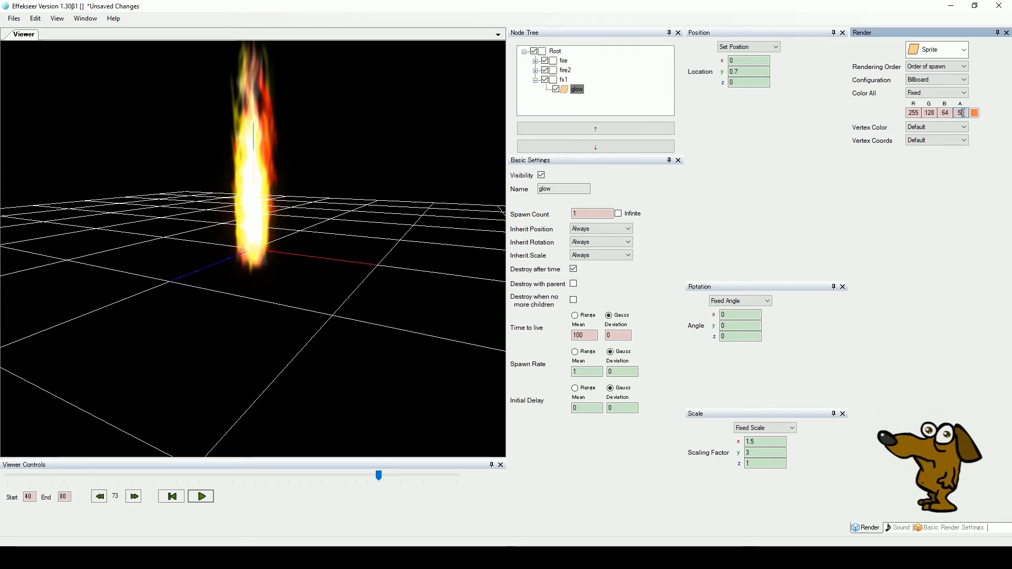
pyautogui.write('100')
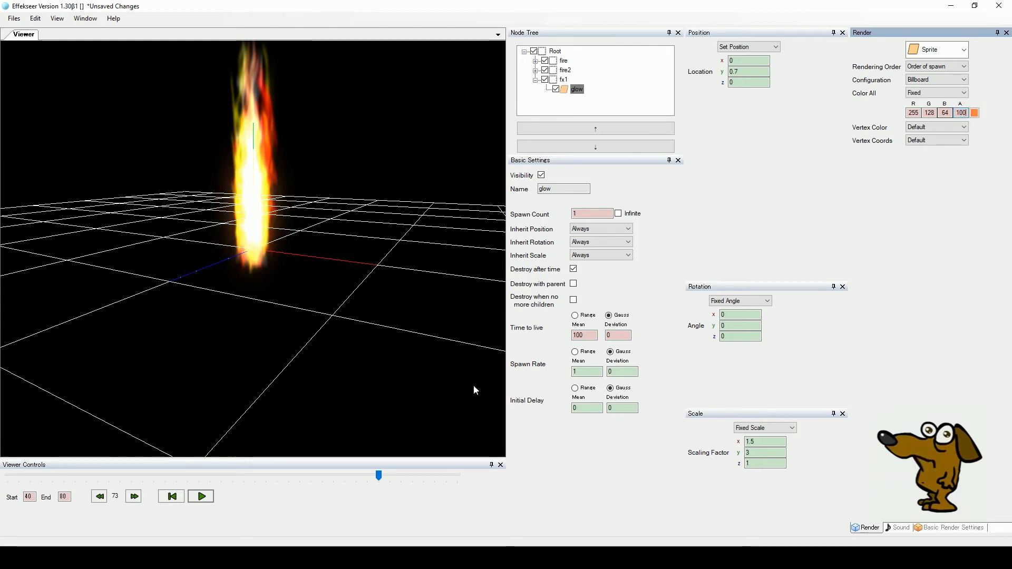
# Preview the flames with the glow from another angle, scrubbing the timeline and playing the animation.
pyautogui.moveTo(379, 477); pyautogui.dragTo(165, 478)
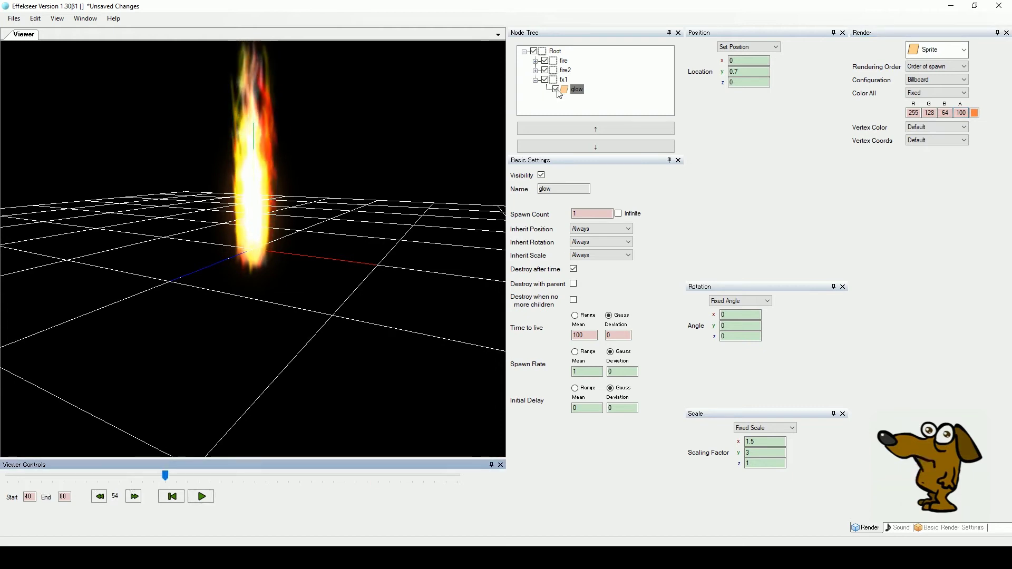
pyautogui.click(557, 89)
pyautogui.click(557, 89)
pyautogui.moveTo(406, 306); pyautogui.dragTo(248, 369, button='right')
pyautogui.scroll(-5, 346, 318)
pyautogui.click(199, 497)
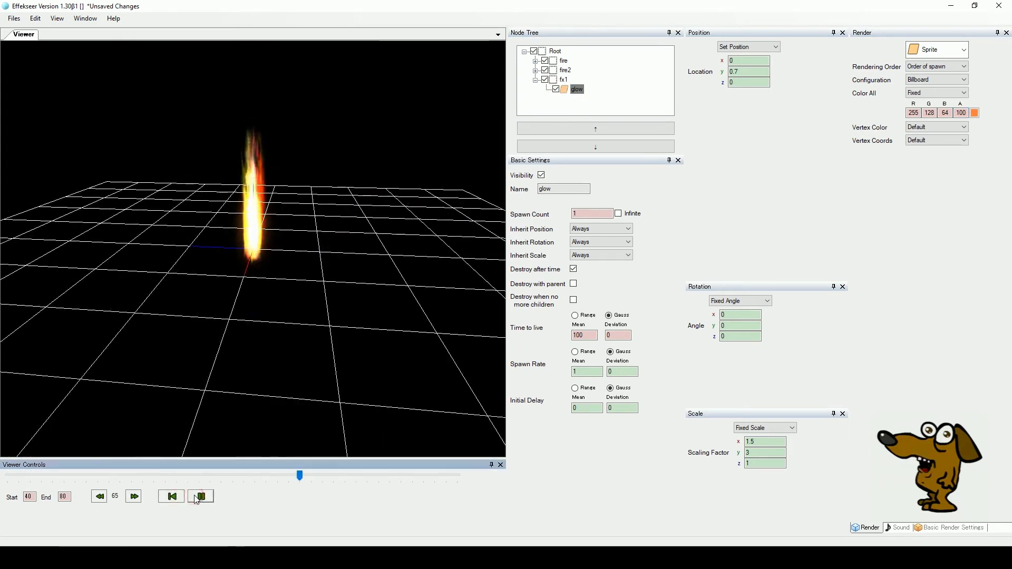
pyautogui.click(199, 497)
pyautogui.scroll(3, 264, 255)
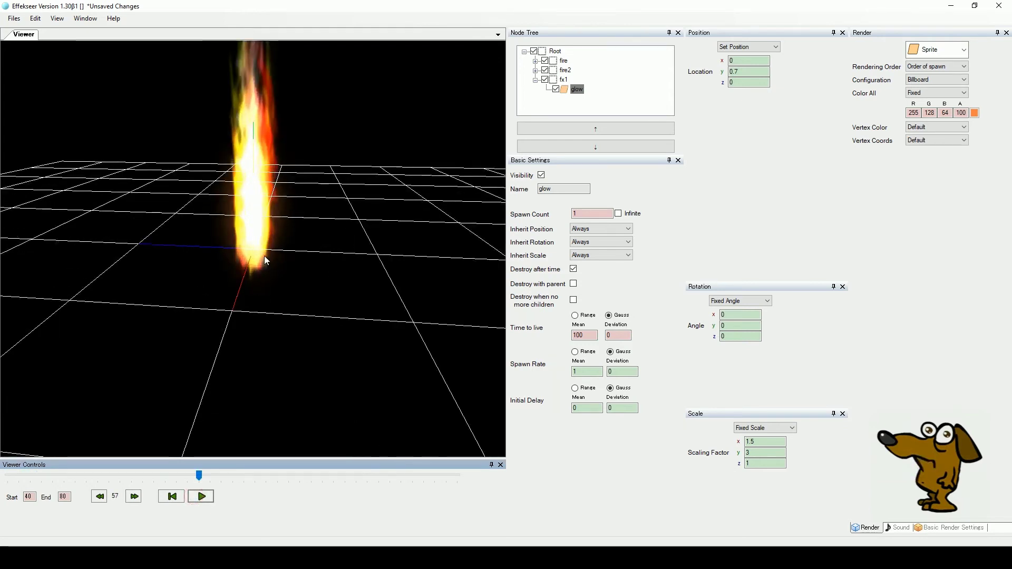
# Duplicate the fx1 node together with its glow child under Root.
pyautogui.click(552, 81)
pyautogui.rightClick(554, 84)
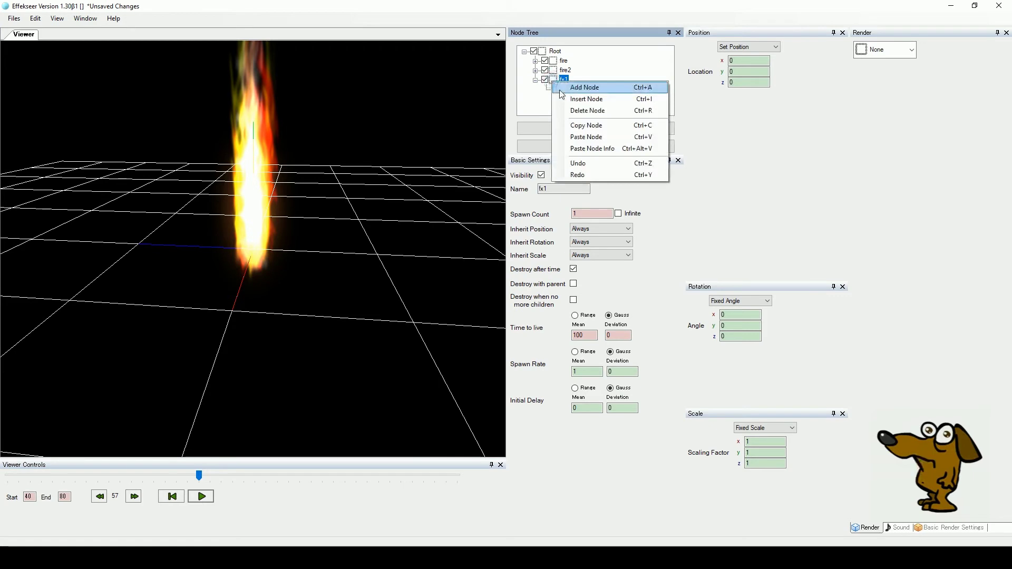
pyautogui.click(572, 130)
pyautogui.rightClick(555, 51)
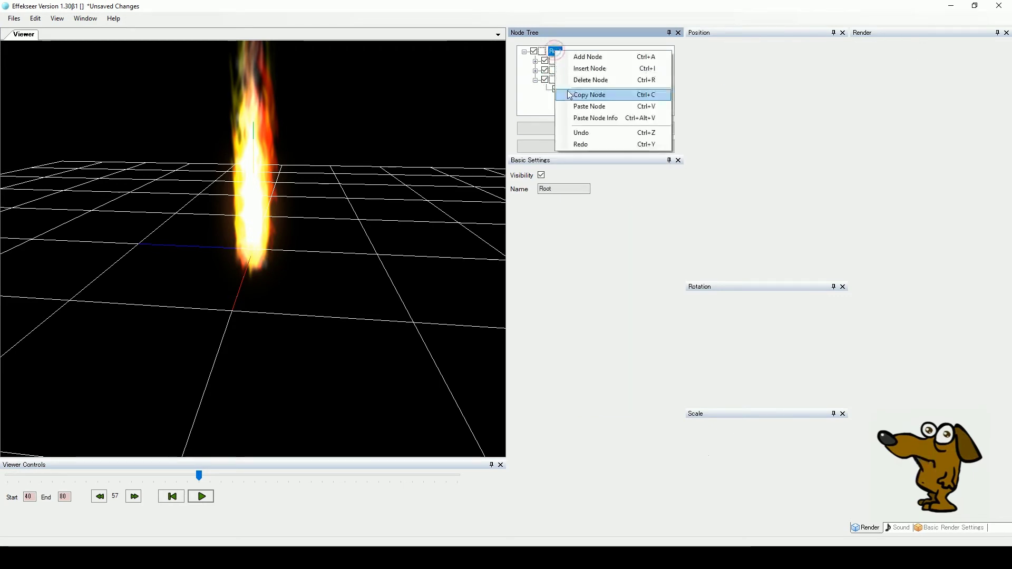
pyautogui.click(576, 108)
pyautogui.scroll(4, 574, 110)
# Collapse the top-level branches of the node tree and rename the copied node fx2.
pyautogui.click(535, 61)
pyautogui.click(535, 71)
pyautogui.click(535, 79)
pyautogui.click(536, 89)
pyautogui.click(564, 89)
pyautogui.click(546, 189)
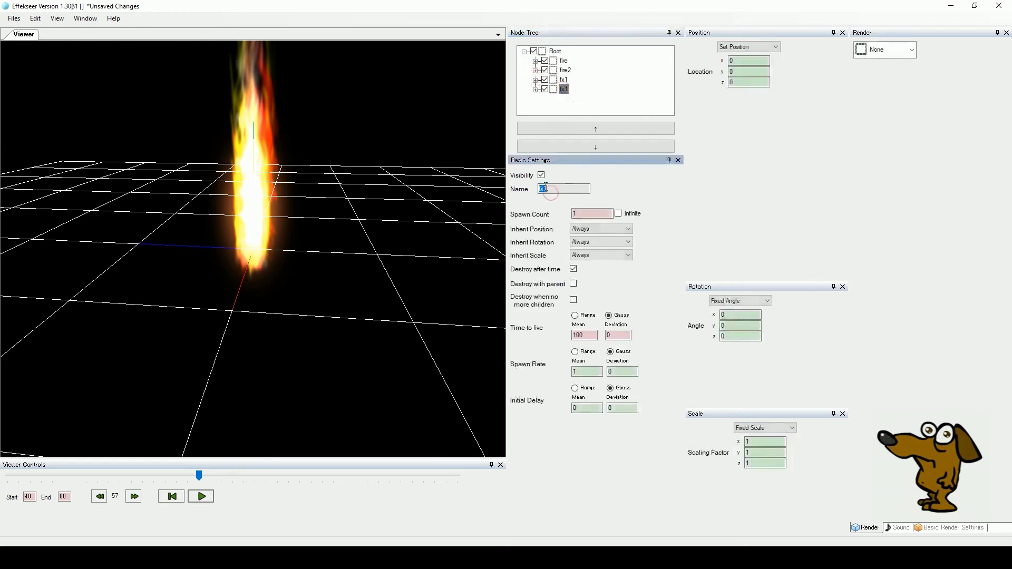
pyautogui.write('2')
# Add a new child node beside the glow under fx2 and name it parts.
pyautogui.click(535, 90)
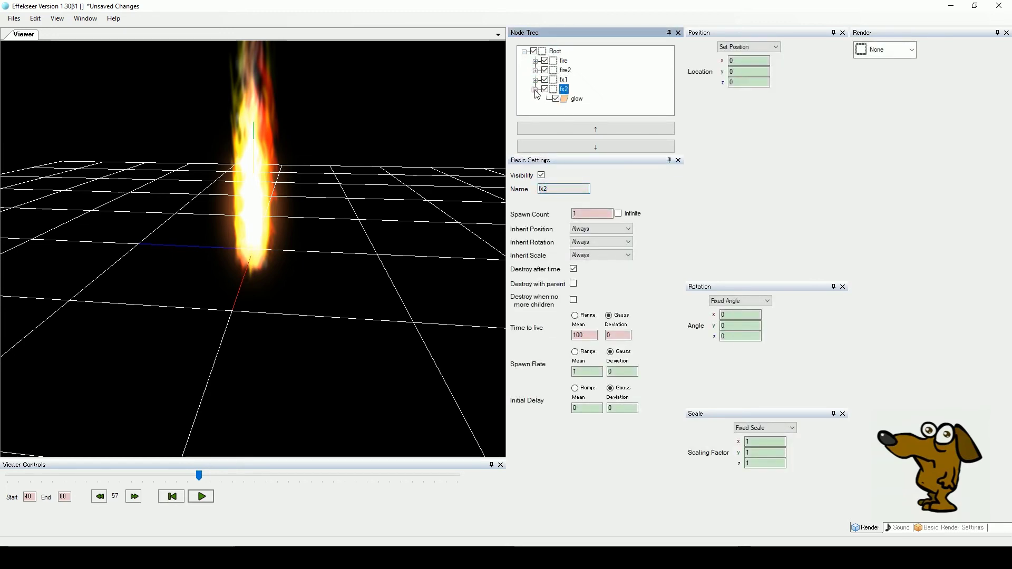
pyautogui.click(567, 100)
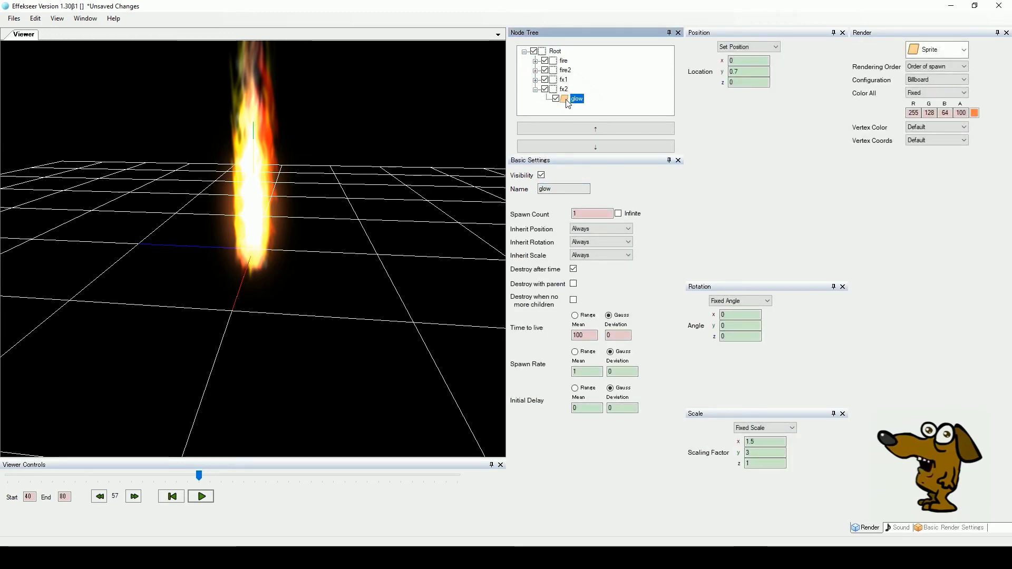
pyautogui.rightClick(557, 89)
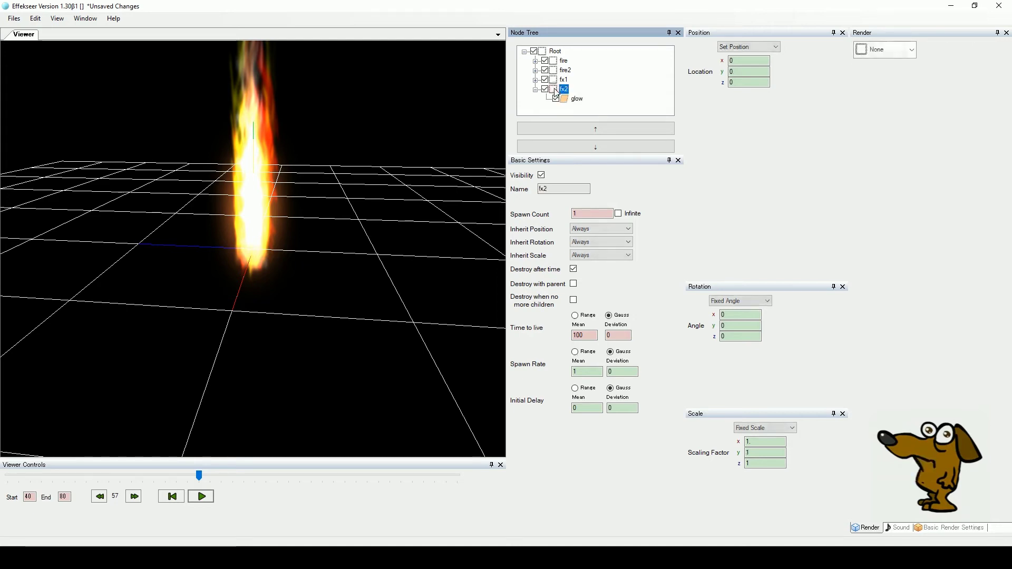
pyautogui.click(564, 96)
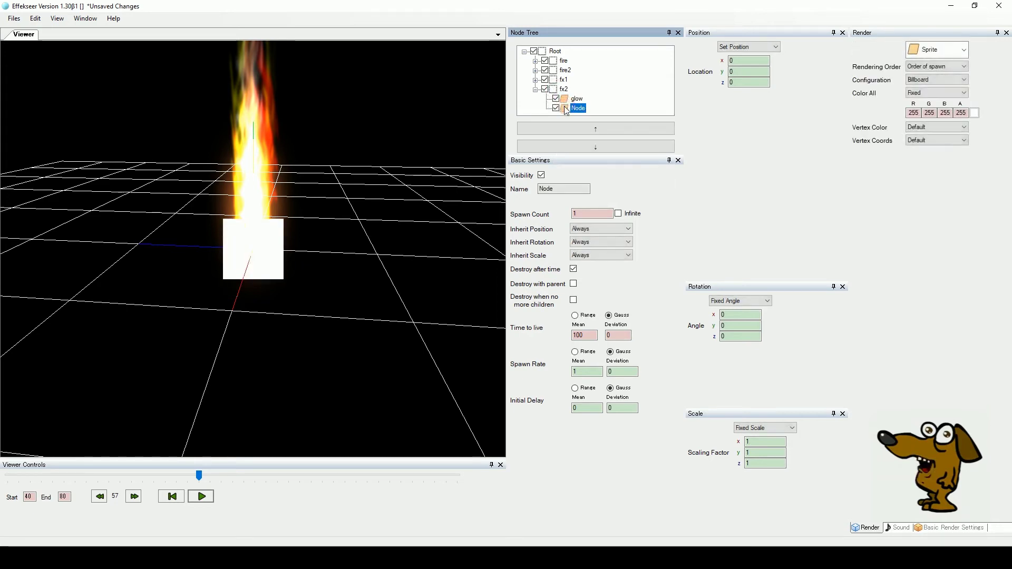
pyautogui.click(558, 188)
pyautogui.doubleClick(558, 189)
pyautogui.write('part')
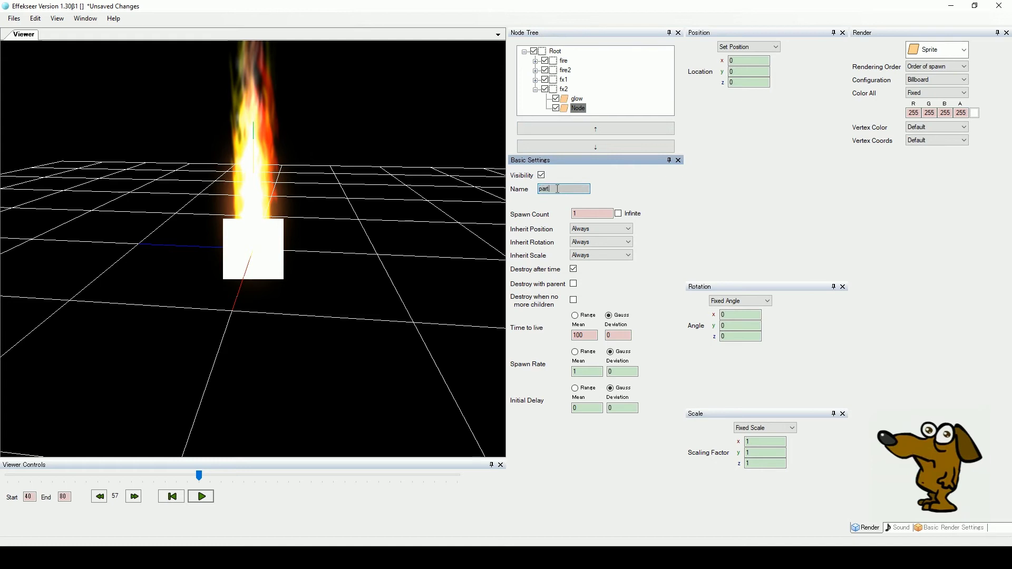
pyautogui.write('s')
pyautogui.press('Return')
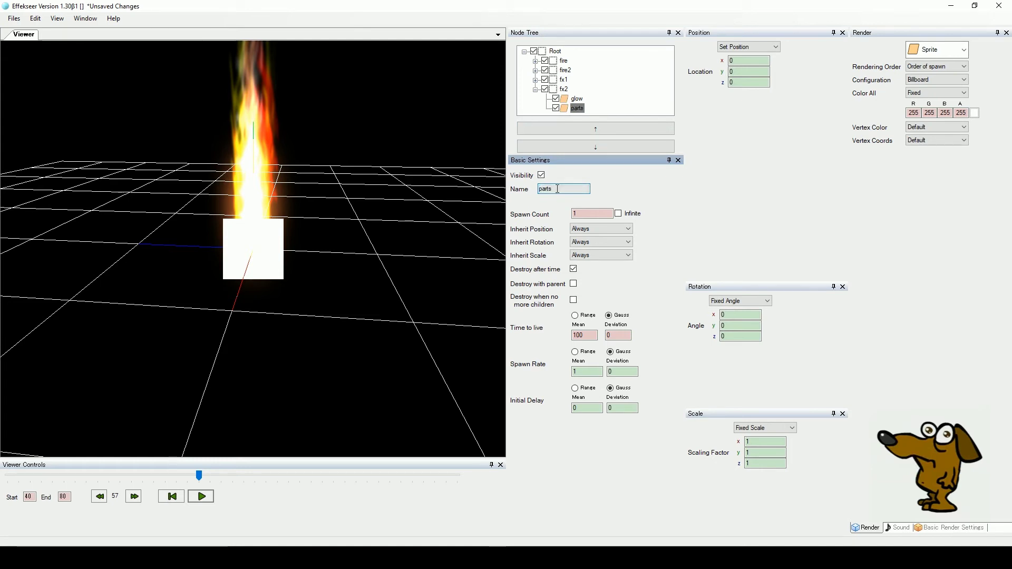
# Load Particle_Soft.png as the texture of the parts node.
pyautogui.click(922, 526)
pyautogui.click(900, 45)
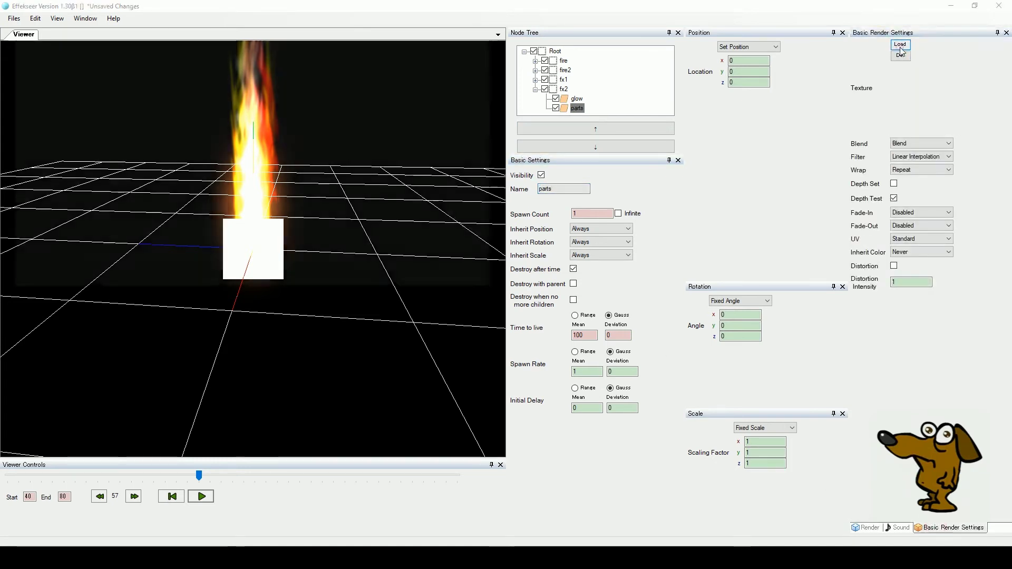
pyautogui.click(404, 160)
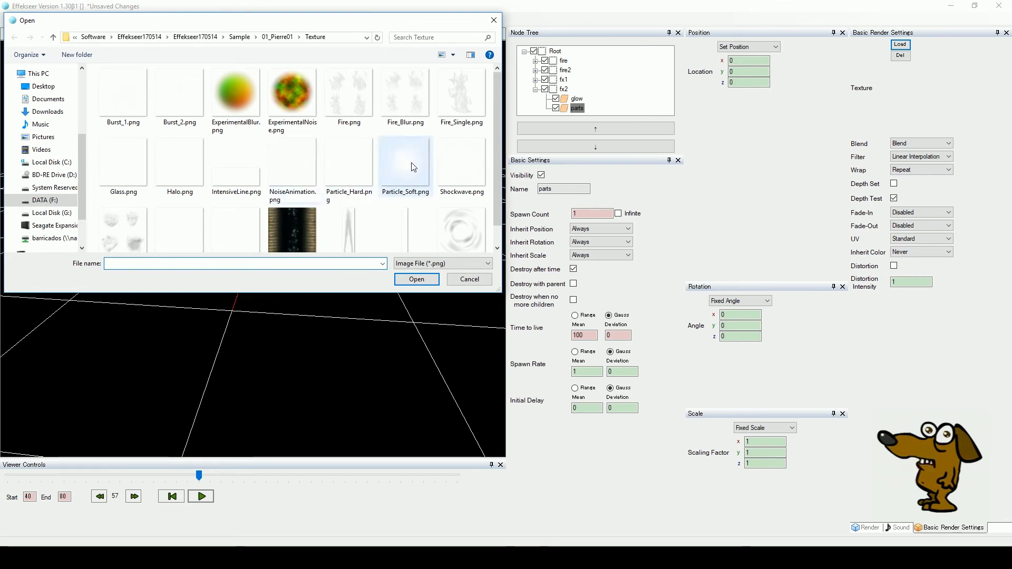
pyautogui.click(409, 281)
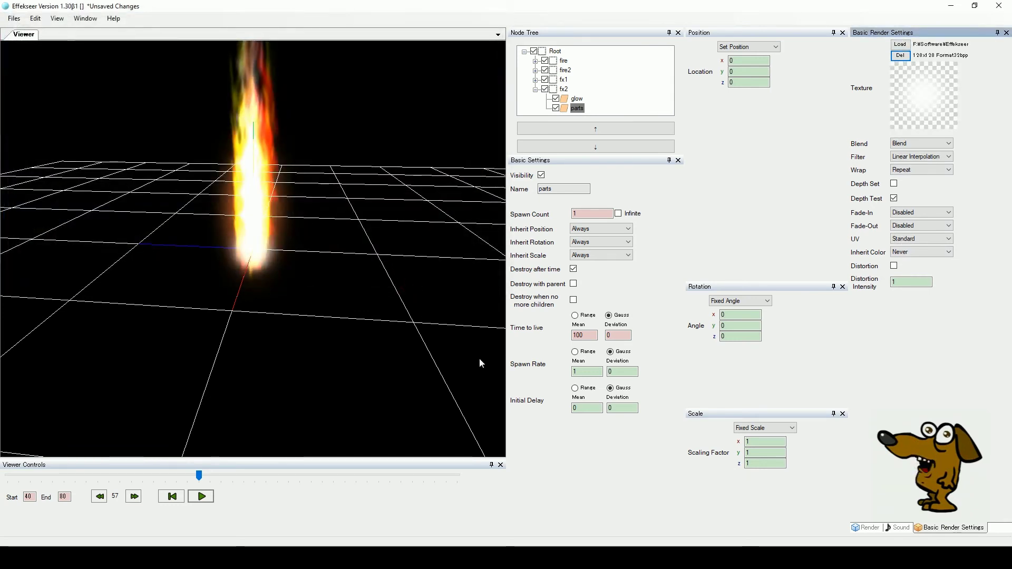
# Set the parts node's X scale to 0.5 and offset it along X, trying 3 and settling on 1.
pyautogui.doubleClick(754, 443)
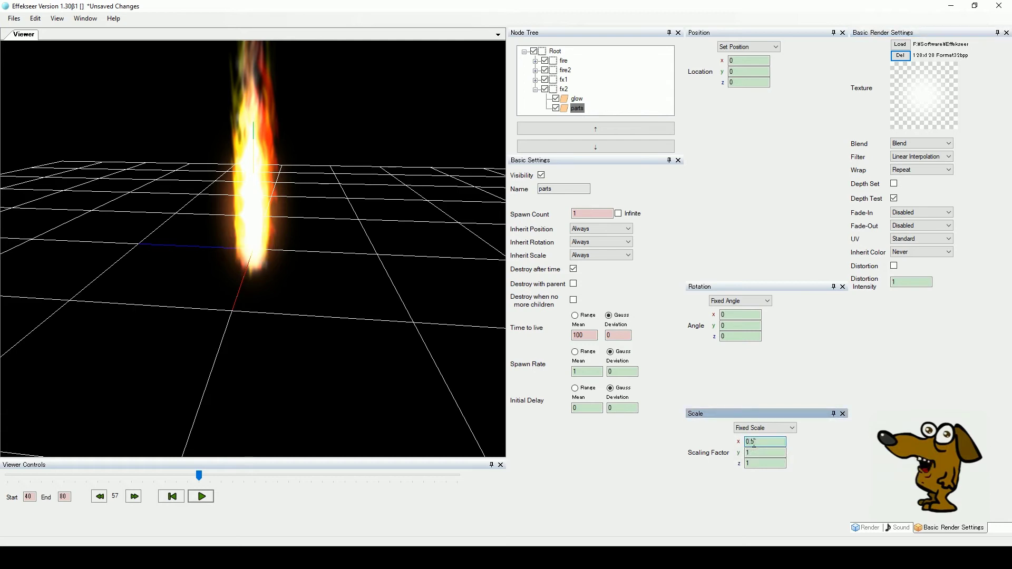
pyautogui.doubleClick(747, 61)
pyautogui.write('3')
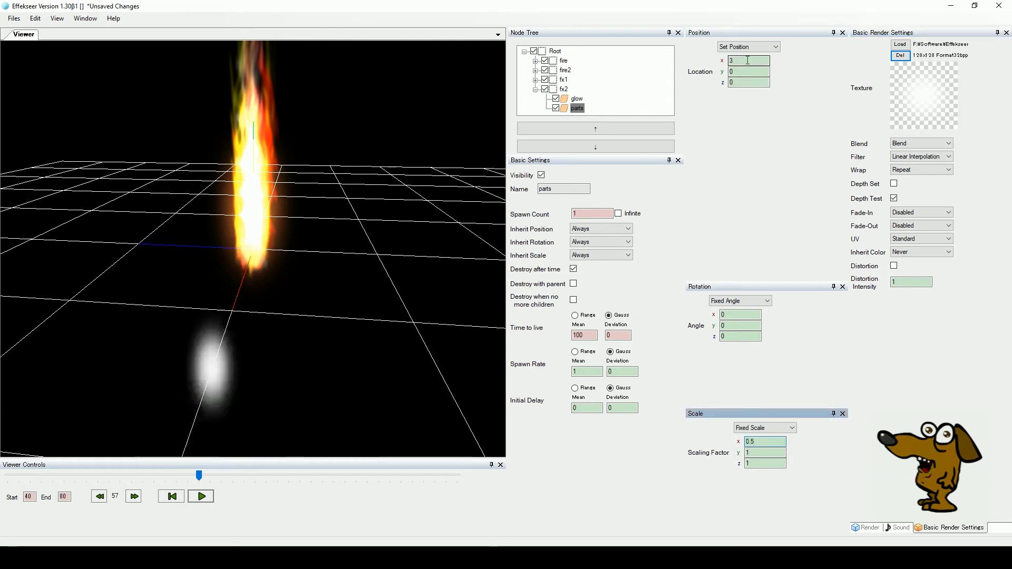
pyautogui.scroll(-2, 748, 60)
pyautogui.moveTo(472, 234); pyautogui.dragTo(395, 231, button='right')
pyautogui.scroll(3, 188, 237)
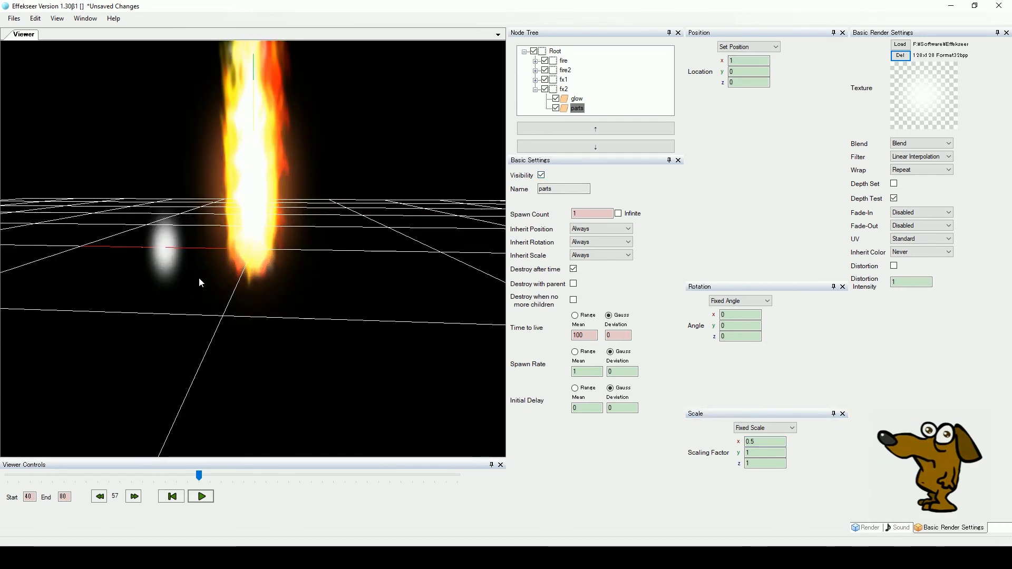
# Scale the parts node to 0.1 in X, 0.2 in Y and 0.1 in Z.
pyautogui.doubleClick(758, 443)
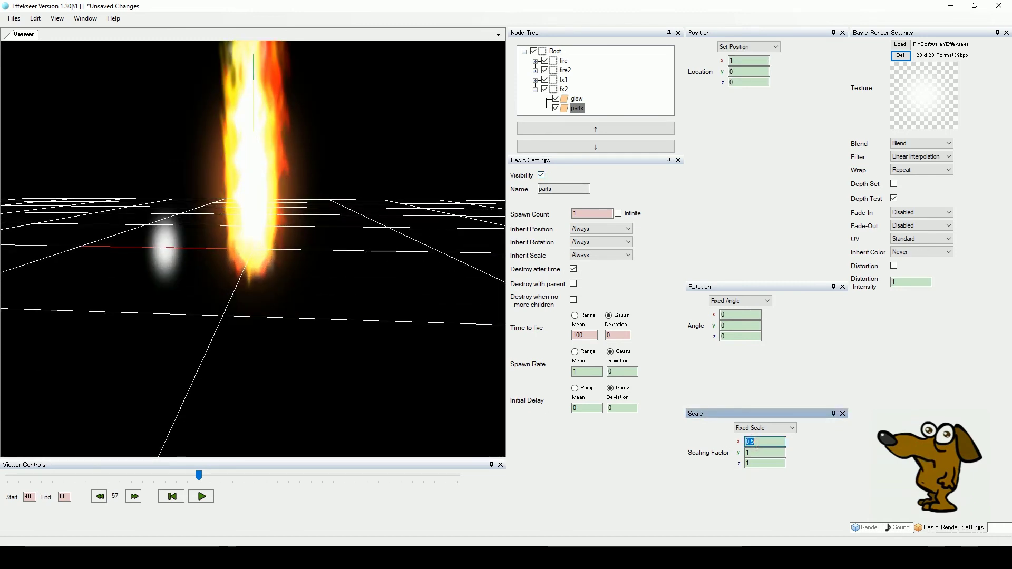
pyautogui.write('0.1')
pyautogui.doubleClick(755, 452)
pyautogui.doubleClick(754, 461)
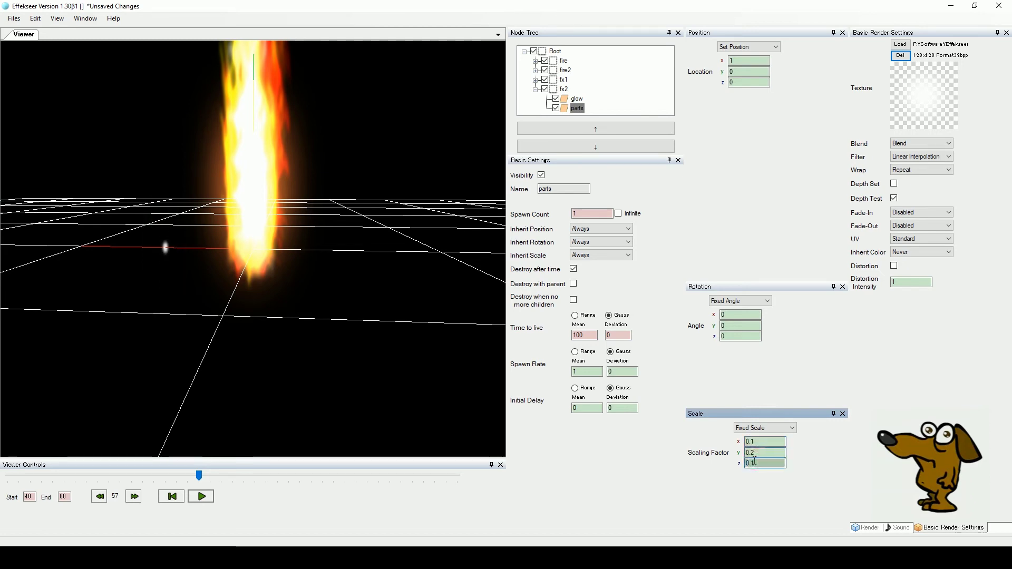
# Set the parts node's colour to orange (255, 128, 64).
pyautogui.click(866, 528)
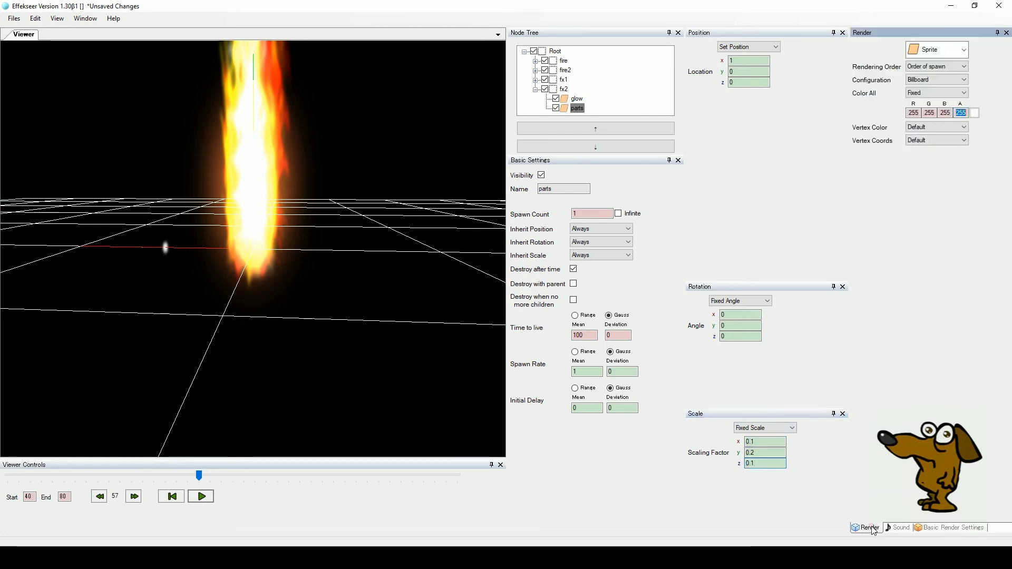
pyautogui.click(974, 113)
pyautogui.click(411, 180)
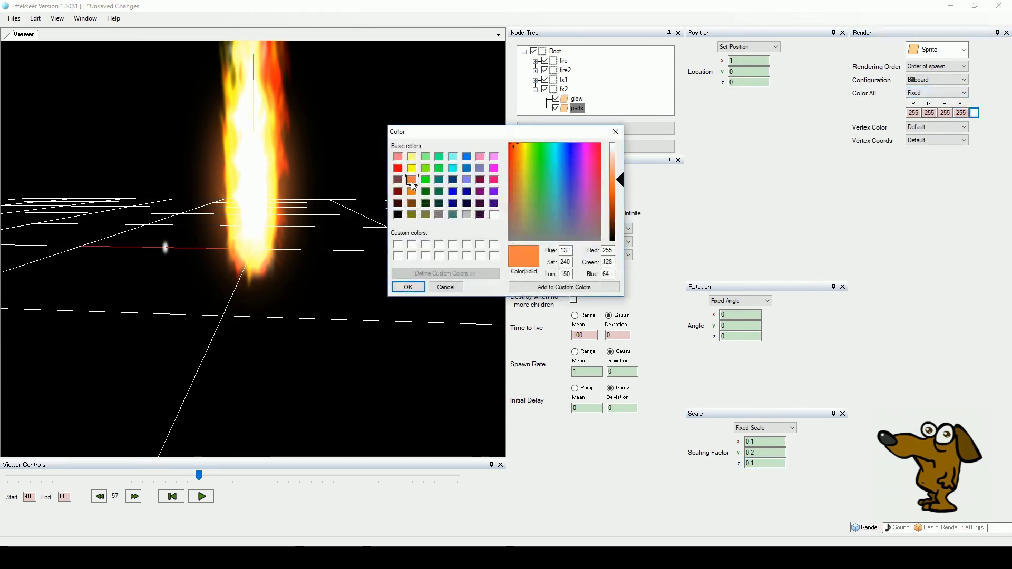
pyautogui.click(409, 287)
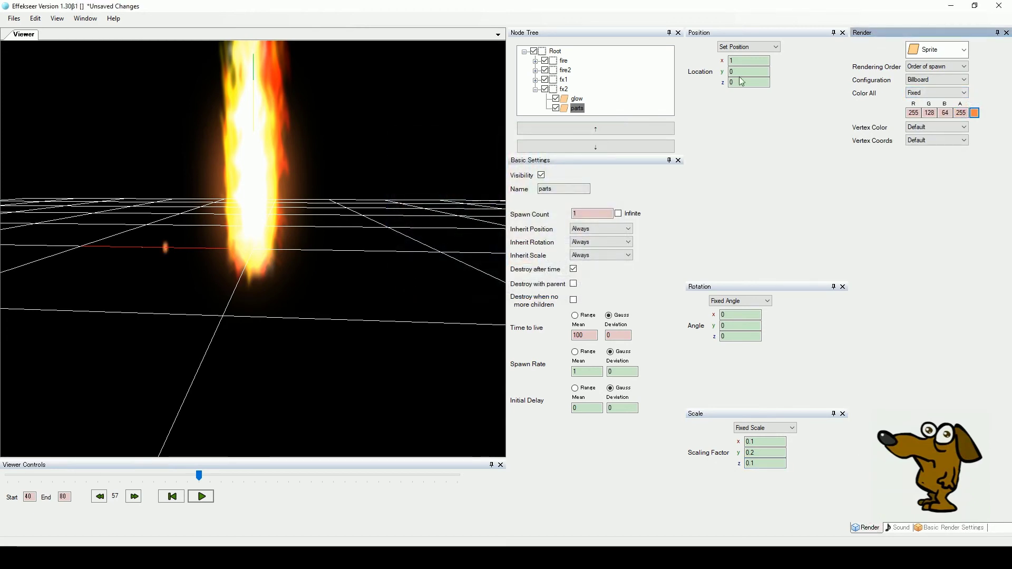
# Set the parts node's X location to 0 and check the particle at the flame's base.
pyautogui.scroll(1, 759, 61)
pyautogui.scroll(-2, 759, 61)
pyautogui.scroll(-2, 354, 292)
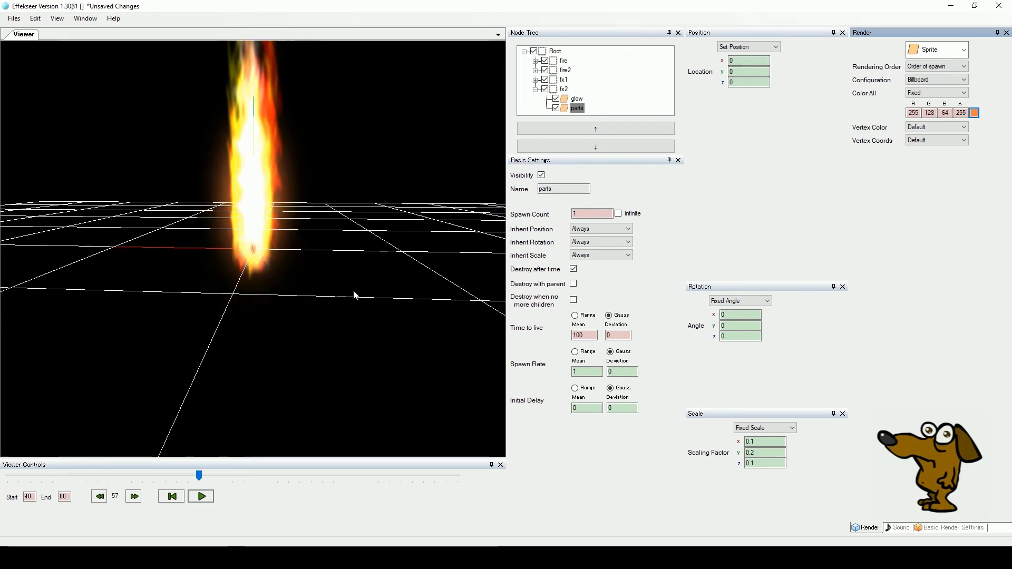
pyautogui.moveTo(353, 290); pyautogui.dragTo(239, 273, button='right')
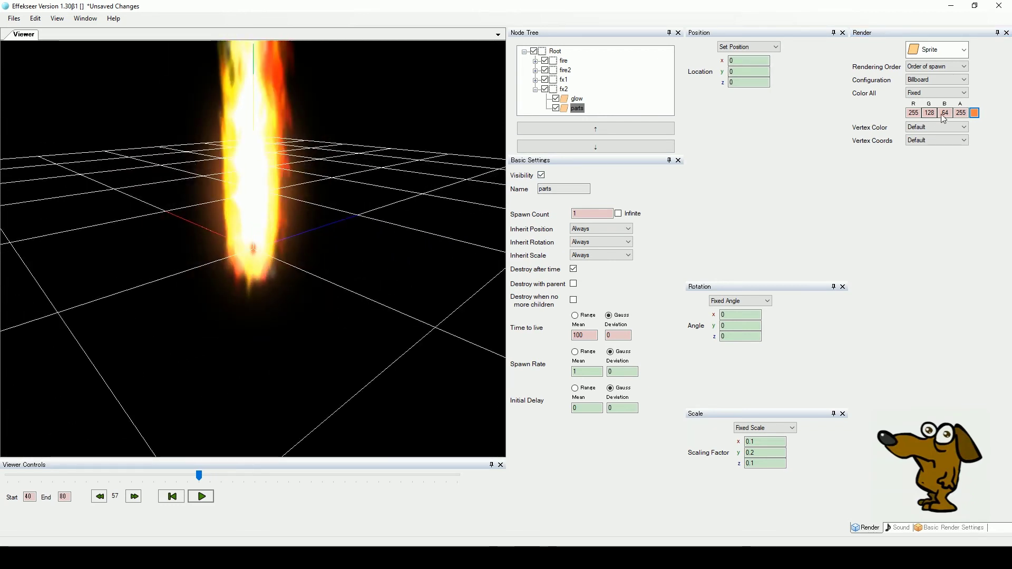
# Scale the parts node down to 0.05 in X, 0.1 in Y and 0.05 in Z.
pyautogui.click(755, 441)
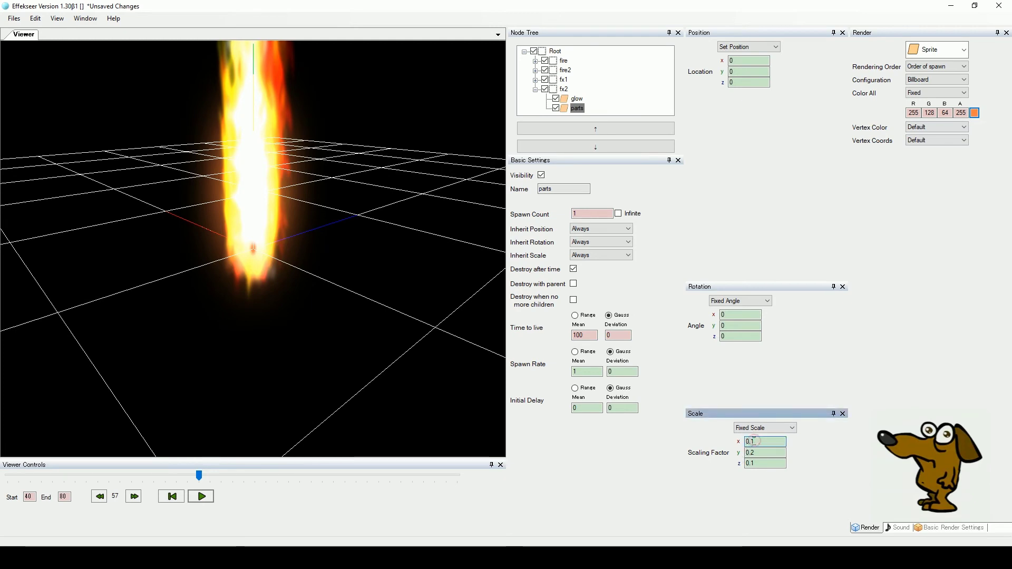
pyautogui.click(752, 452)
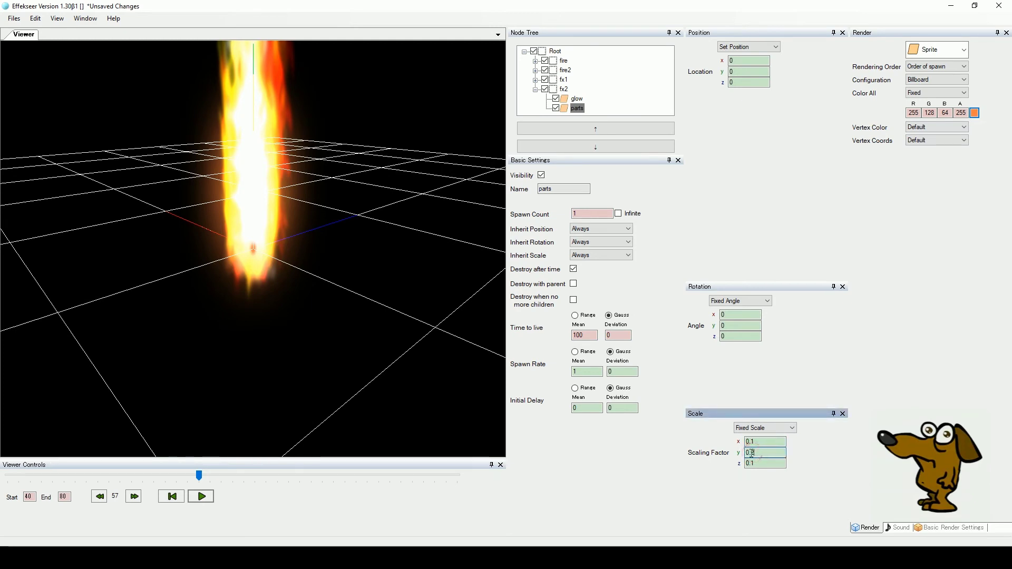
pyautogui.doubleClick(754, 453)
pyautogui.click(755, 441)
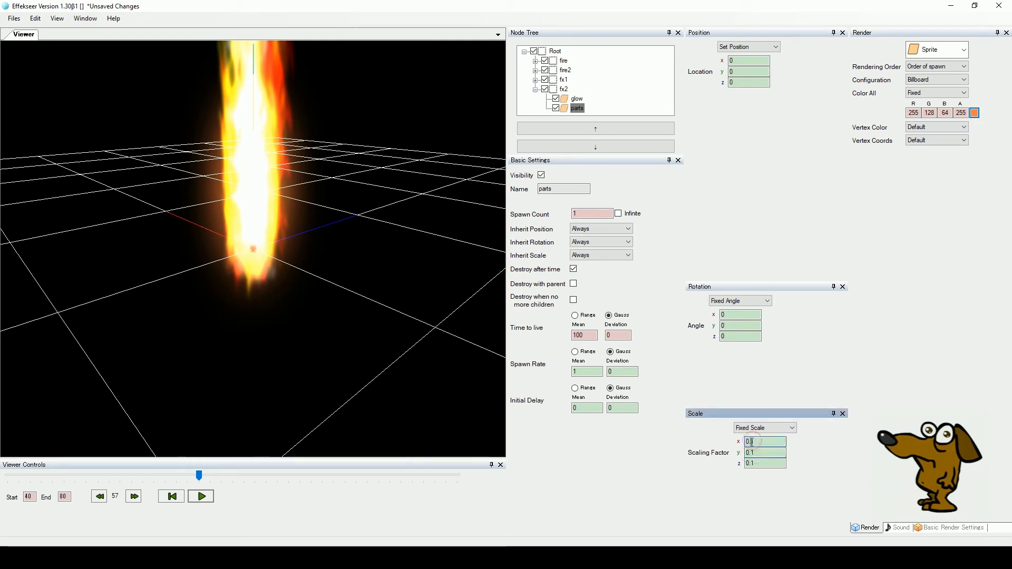
pyautogui.click(757, 463)
pyautogui.write('0.05')
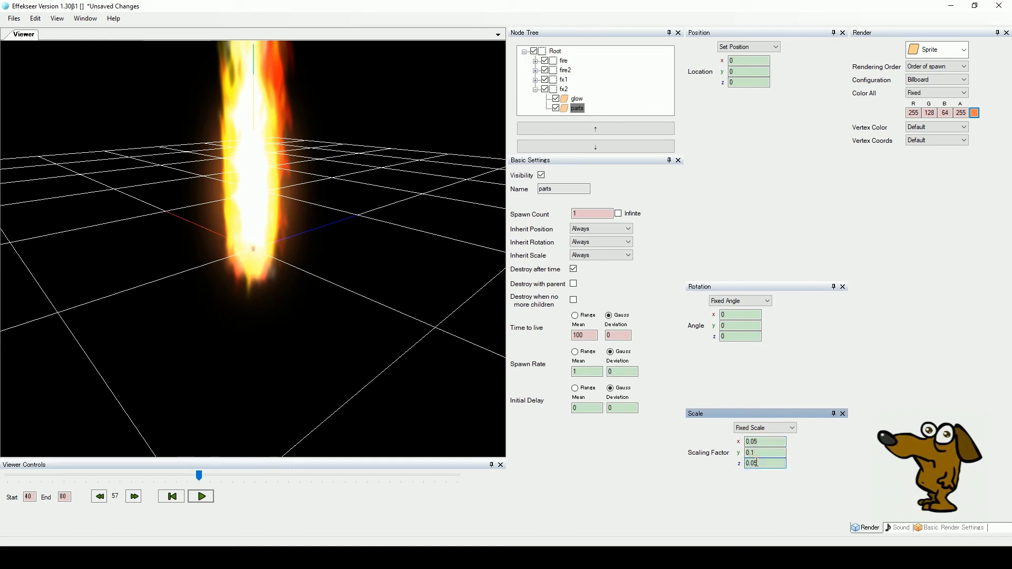
pyautogui.scroll(-3, 424, 306)
pyautogui.scroll(6, 423, 307)
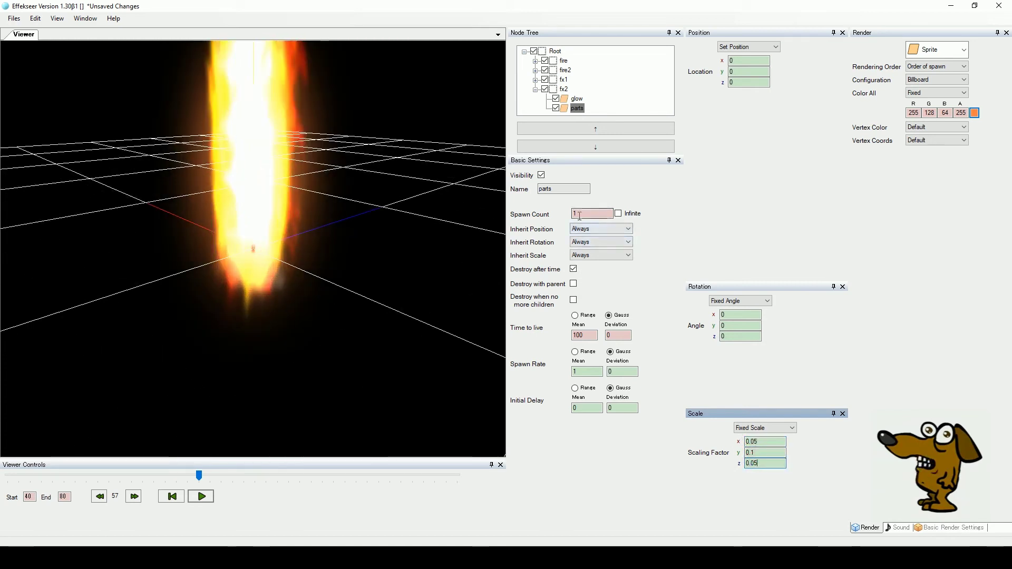
# Set the parts node's spawn count to 24 and its mean time to live to 60.
pyautogui.doubleClick(579, 215)
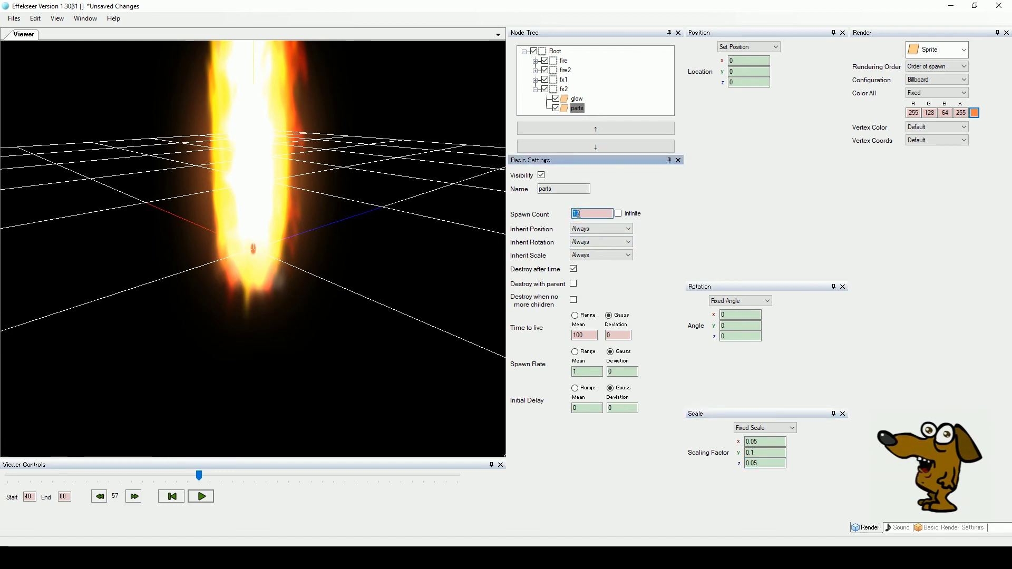
pyautogui.write('23')
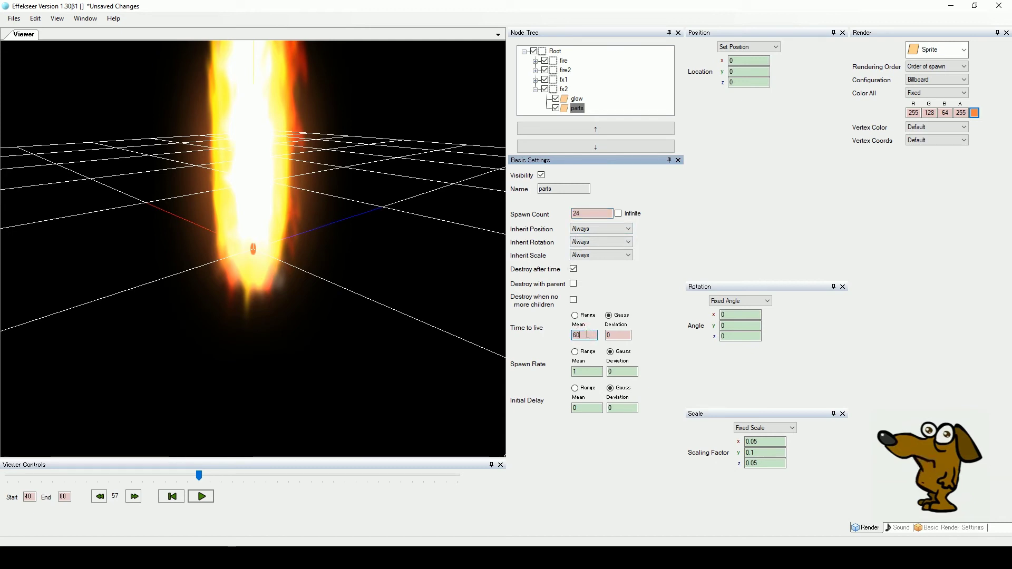
# Switch the parts node's position to PVA and give its Y speed a mean of 0.01 and a deviation of 0.01.
pyautogui.click(761, 47)
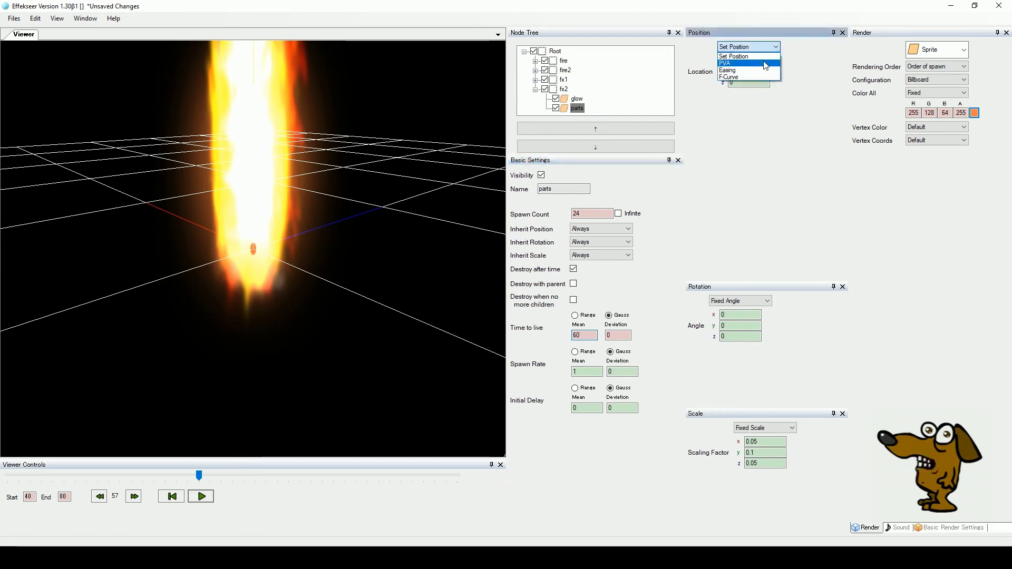
pyautogui.click(766, 64)
pyautogui.doubleClick(725, 149)
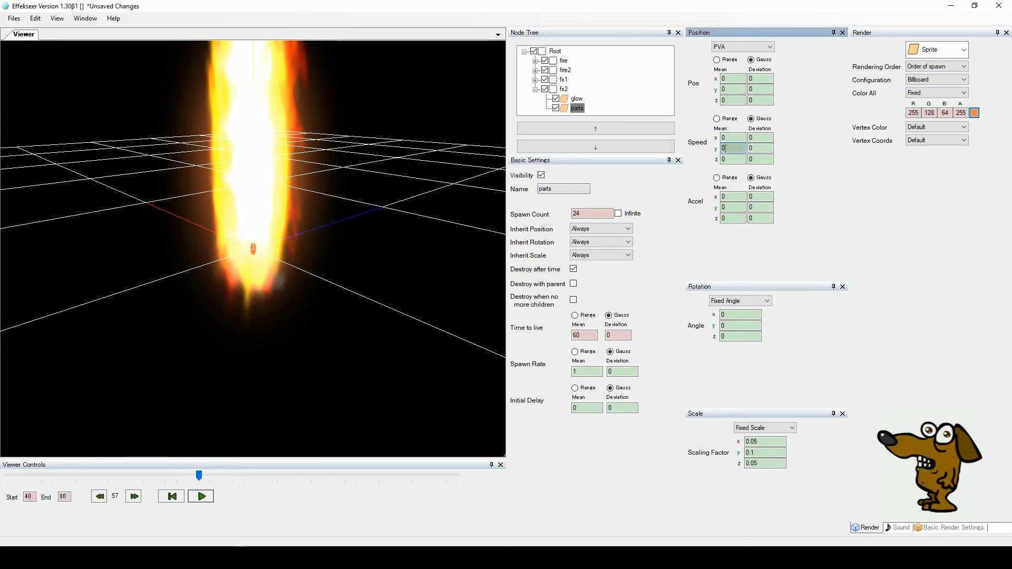
pyautogui.doubleClick(755, 150)
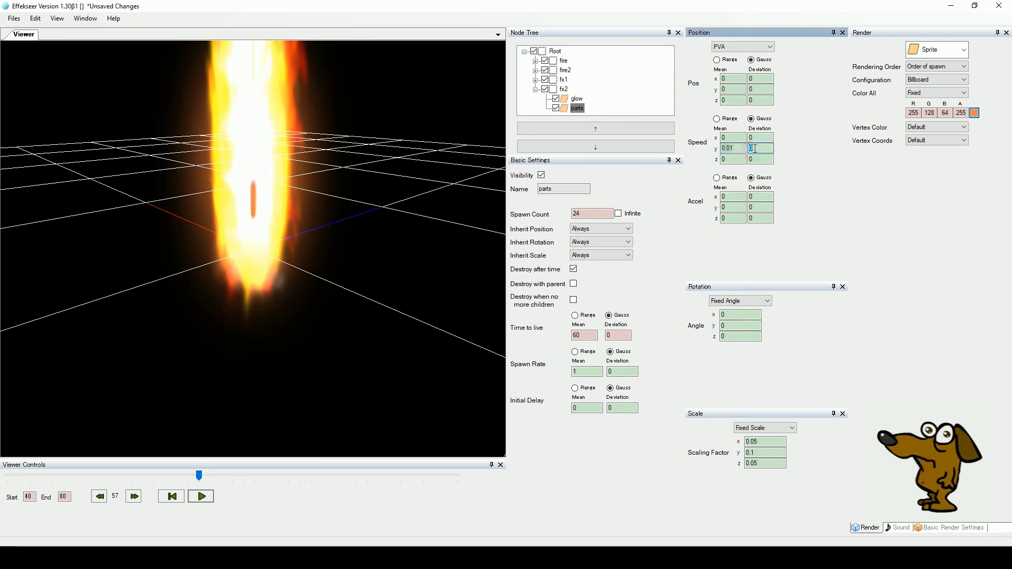
pyautogui.write('0.01')
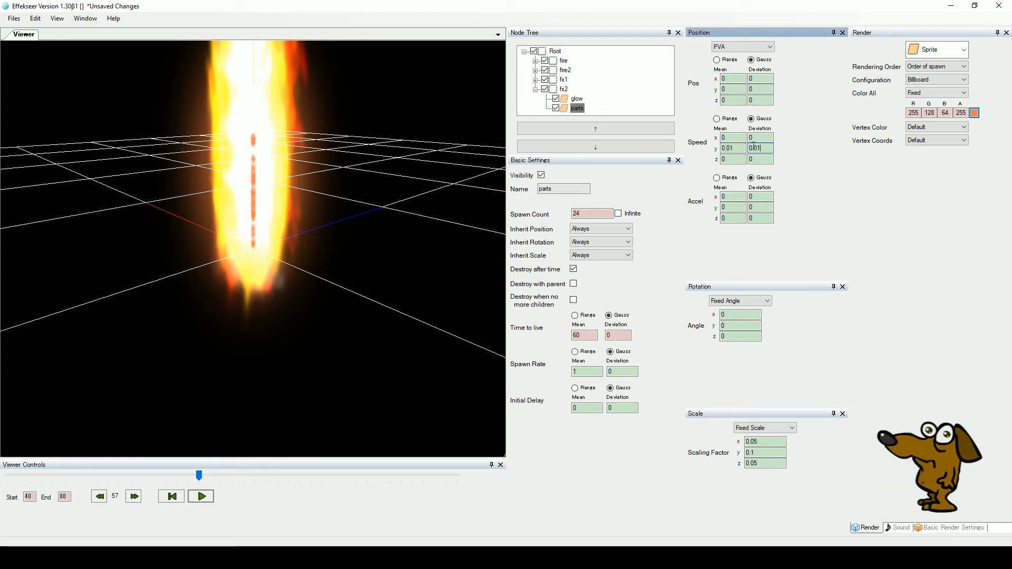
# Spread the parts particles sideways with a speed deviation of 0.01 in X and Z.
pyautogui.click(756, 137)
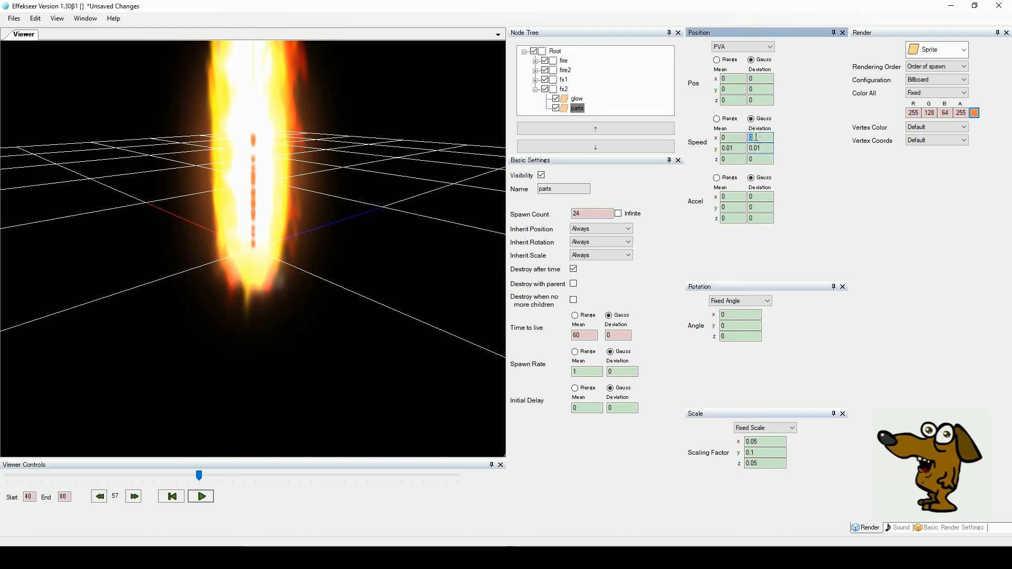
pyautogui.write('.01')
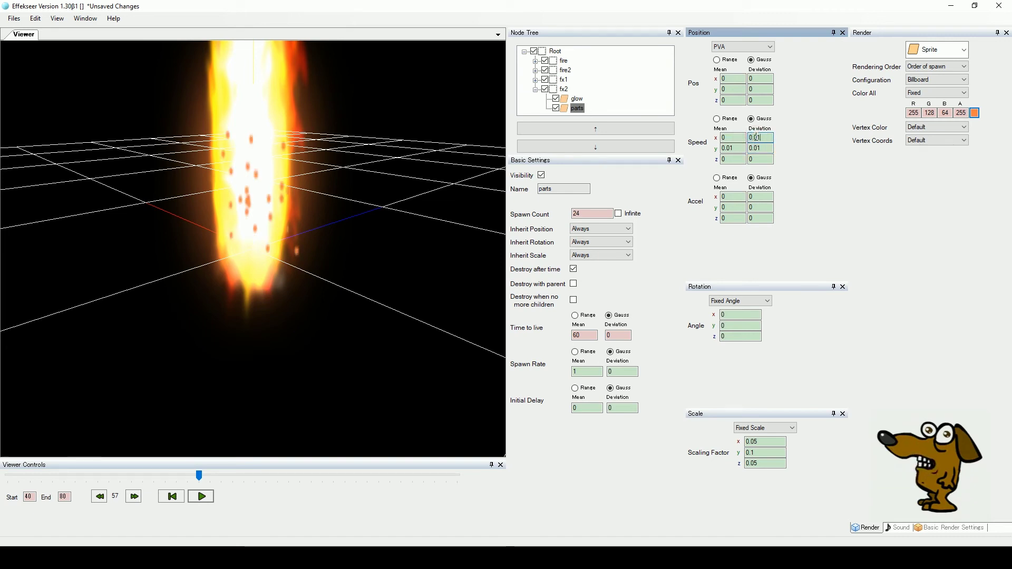
pyautogui.doubleClick(756, 158)
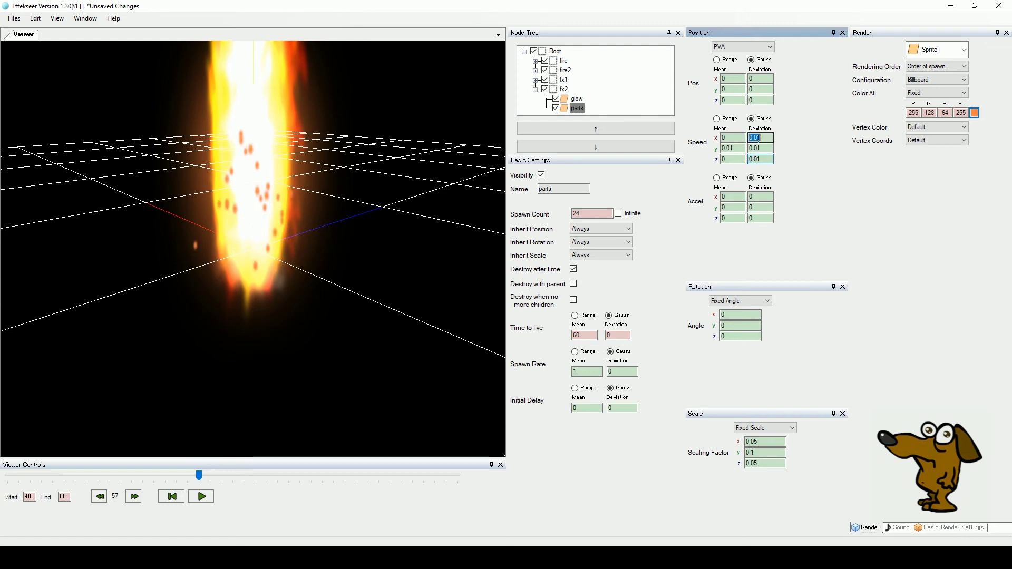
# Set the parts node's speed deviation to 0.005 in both X and Z.
pyautogui.write('.00')
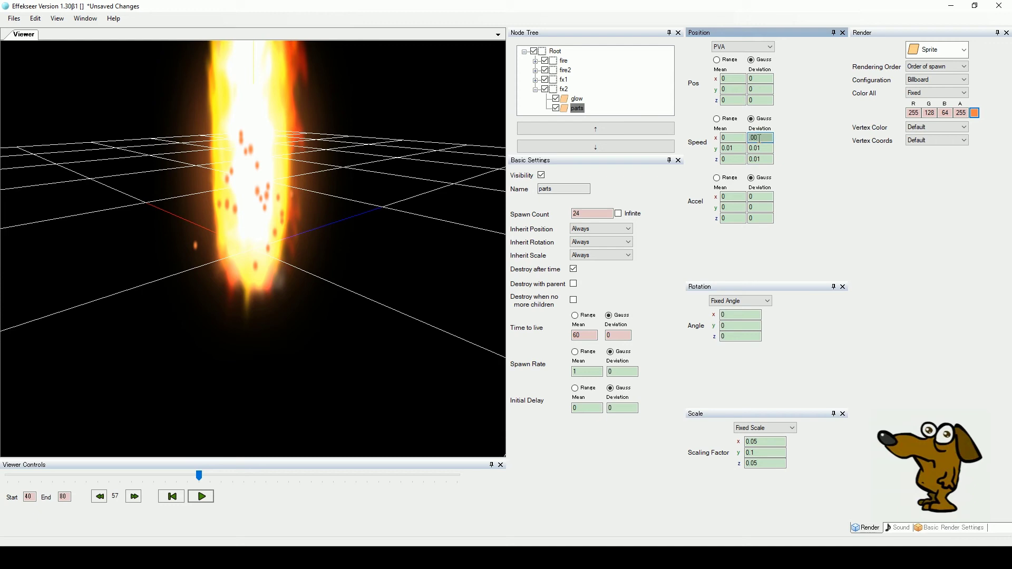
pyautogui.write('5')
pyautogui.press('Return')
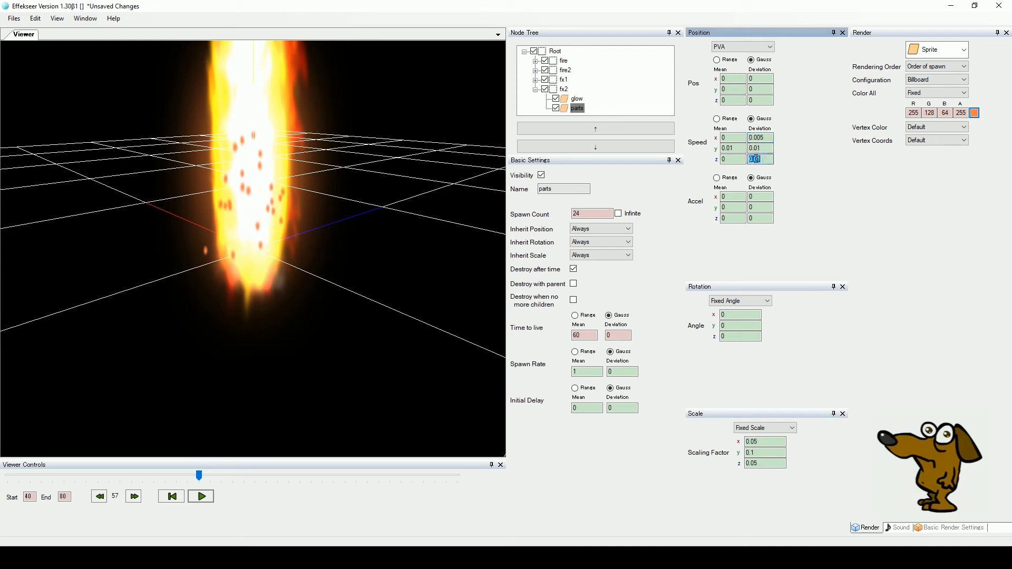
pyautogui.write('.005')
pyautogui.press('Return')
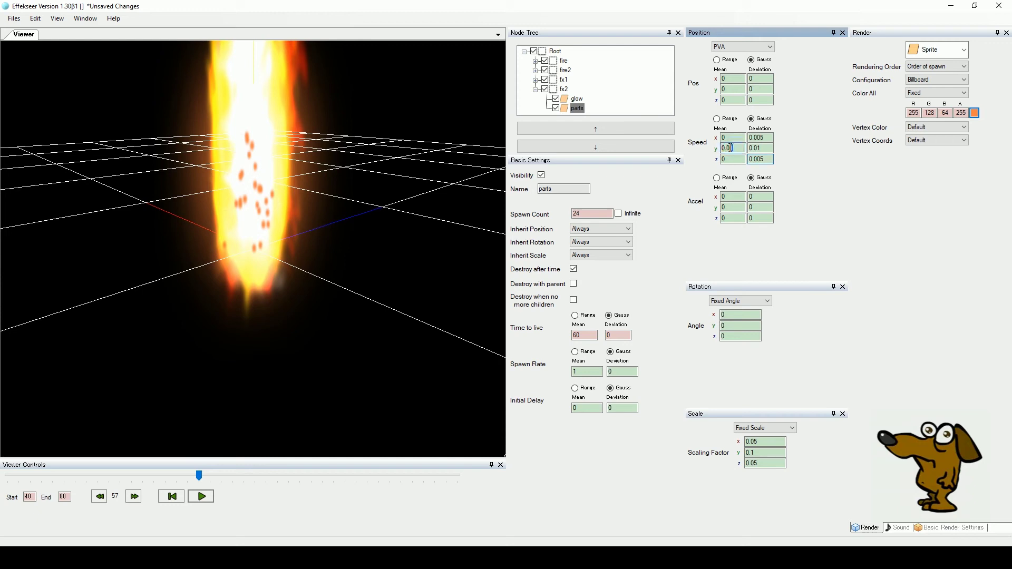
# Set the parts node's mean Y speed to 0.02 and its mean Y position to -0.5.
pyautogui.write('2')
pyautogui.press('Return')
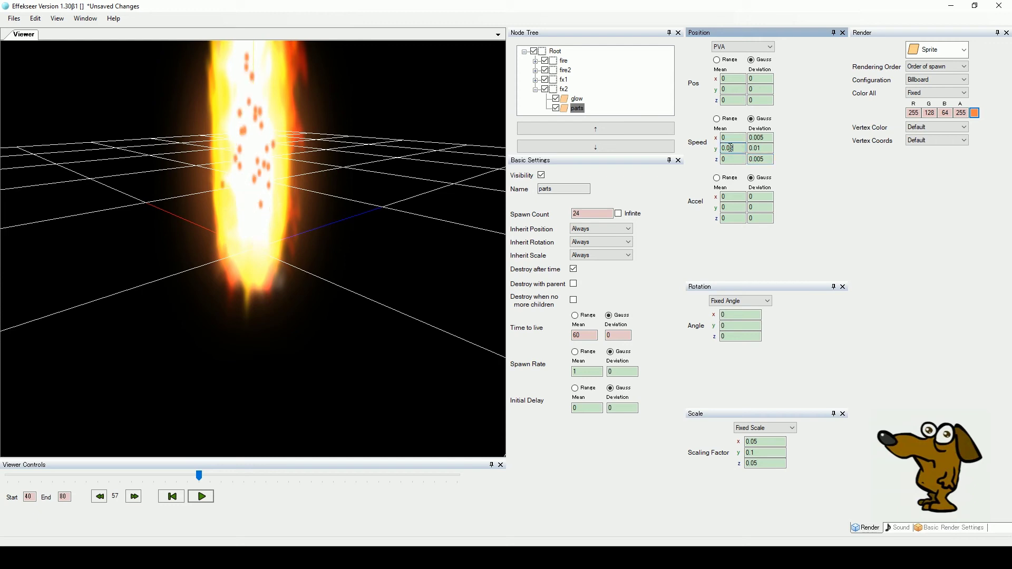
pyautogui.write('-1')
pyautogui.press('BackSpace')
pyautogui.write('0.5')
pyautogui.press('Return')
pyautogui.scroll(-5, 372, 232)
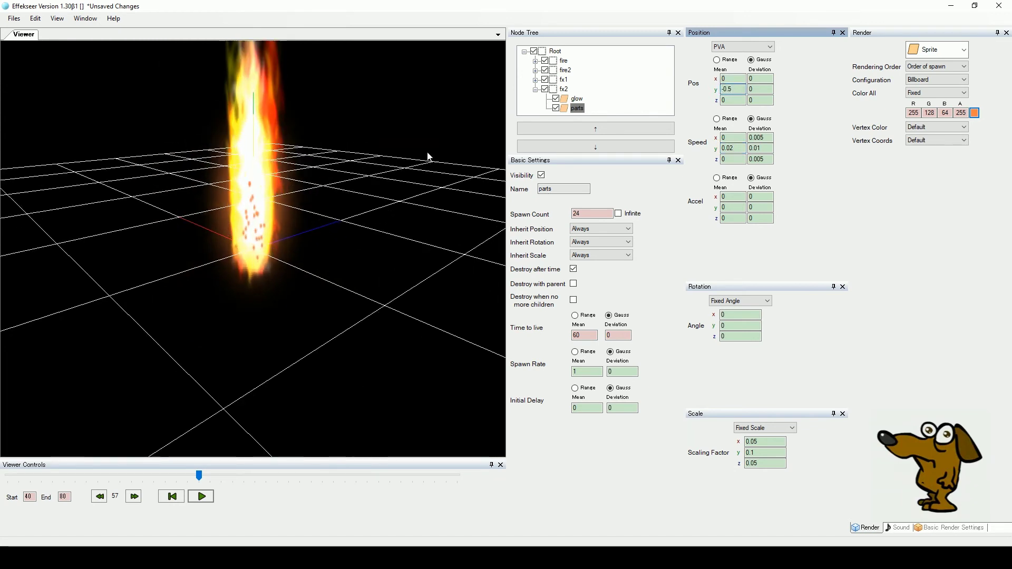
# Set the parts node's colour alpha to 120 and play the effect to check the sparks.
pyautogui.doubleClick(960, 113)
pyautogui.write('100')
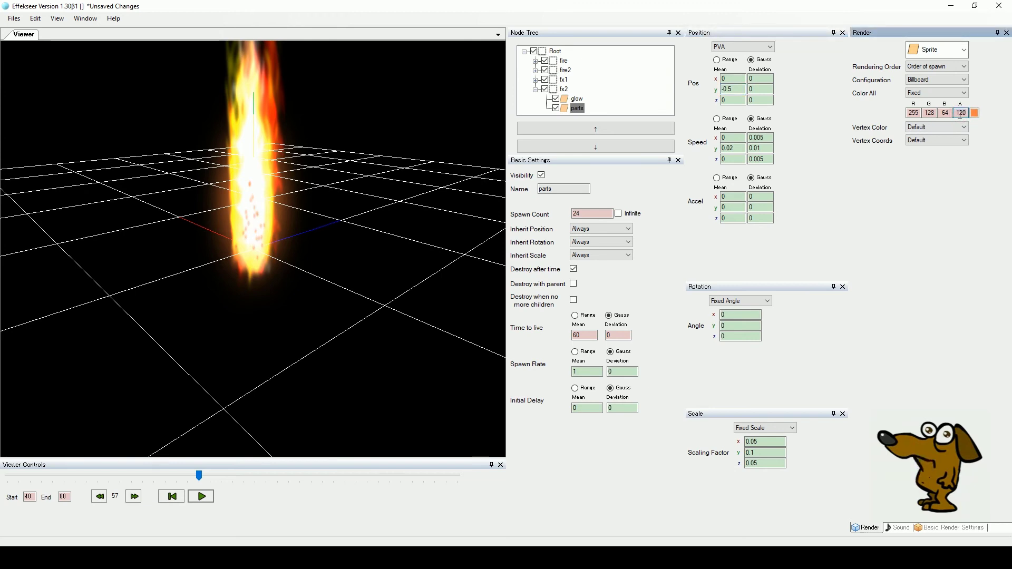
pyautogui.moveTo(198, 475); pyautogui.dragTo(365, 451)
pyautogui.click(203, 498)
pyautogui.scroll(-4, 347, 327)
pyautogui.moveTo(372, 313); pyautogui.dragTo(363, 313, button='right')
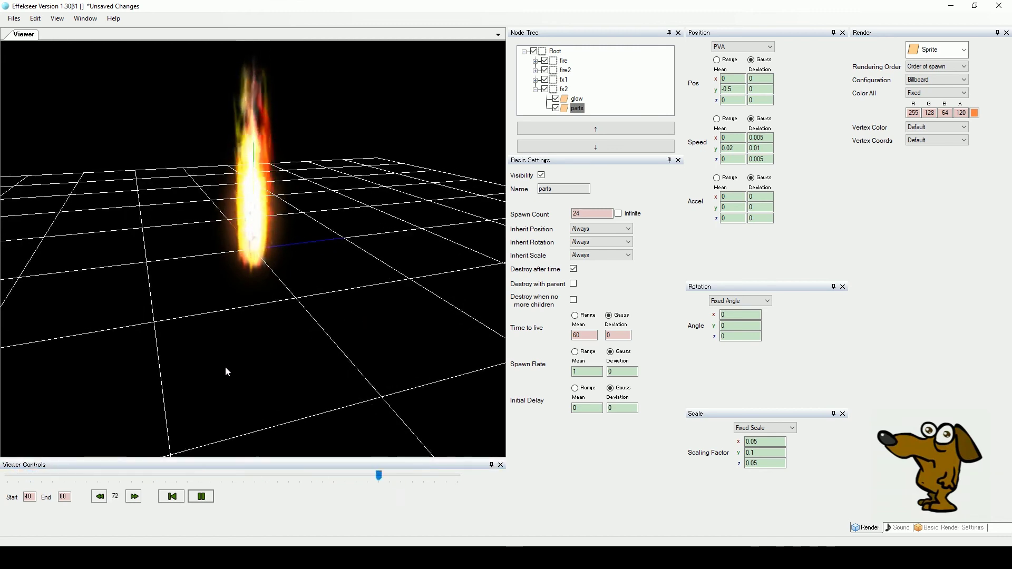
pyautogui.click(202, 500)
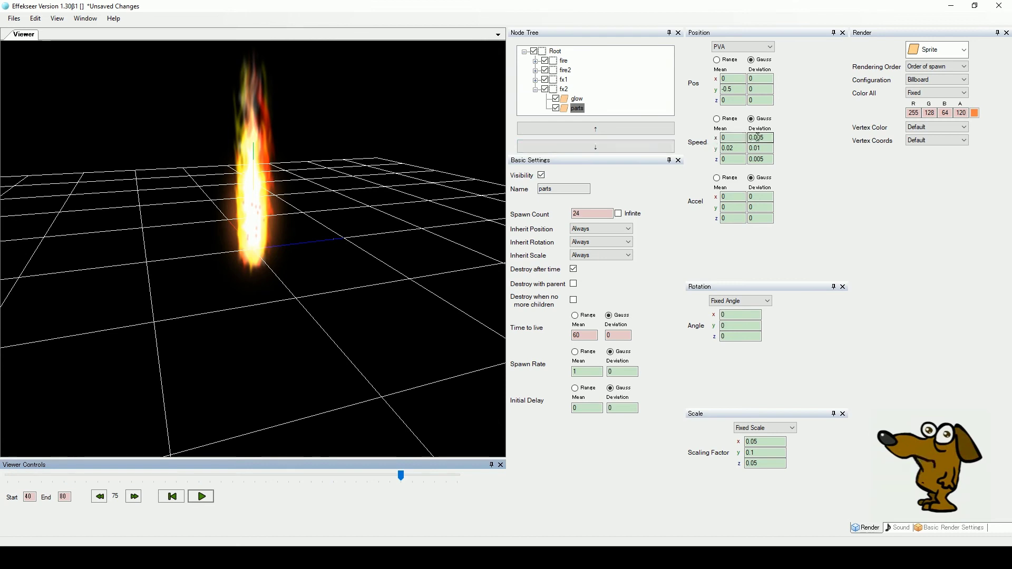
# Set the parts node's position deviation to 0.005 in X and Z and preview the animation.
pyautogui.click(754, 78)
pyautogui.doubleClick(753, 79)
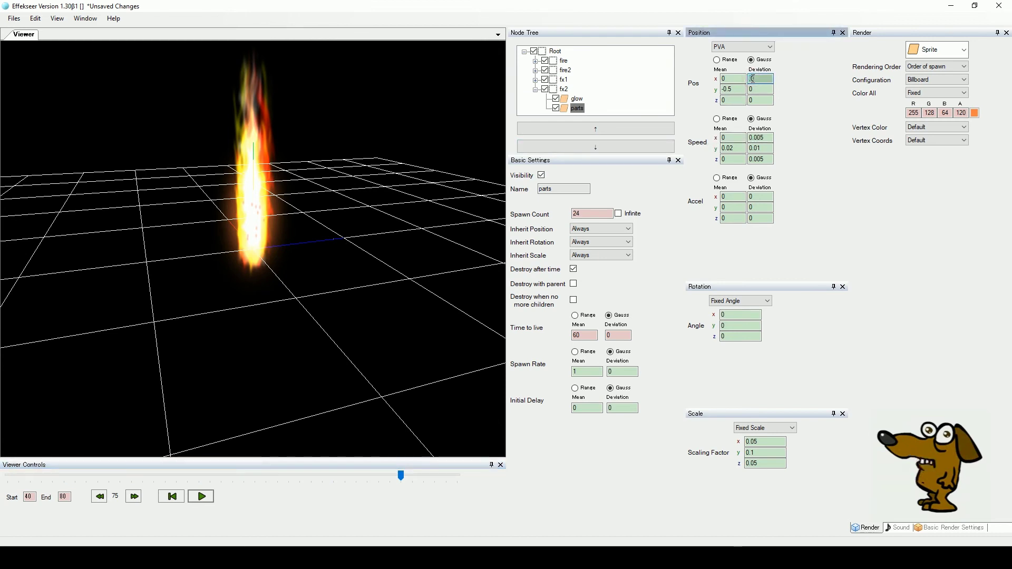
pyautogui.write('0.005')
pyautogui.doubleClick(756, 100)
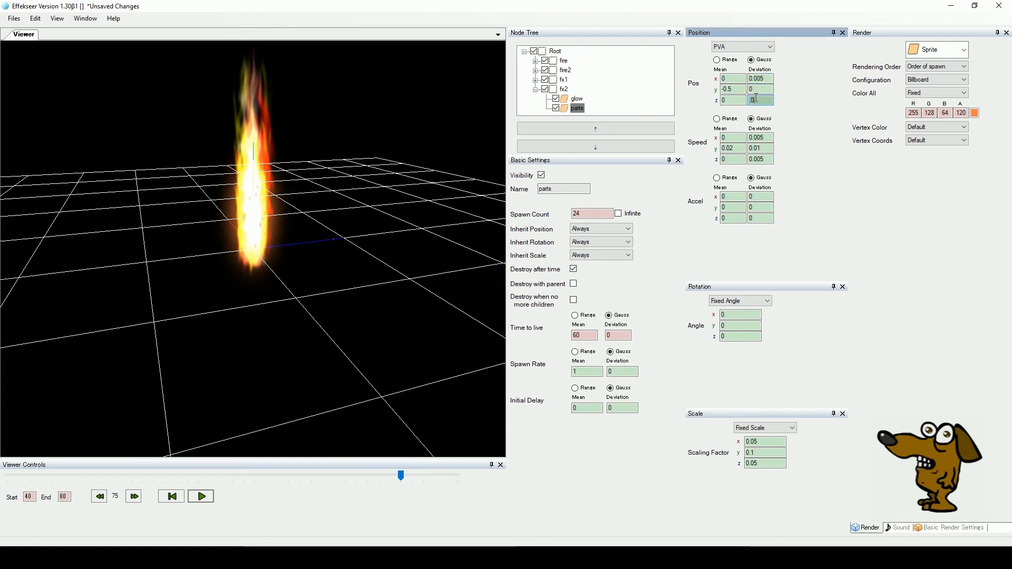
pyautogui.write('0.005')
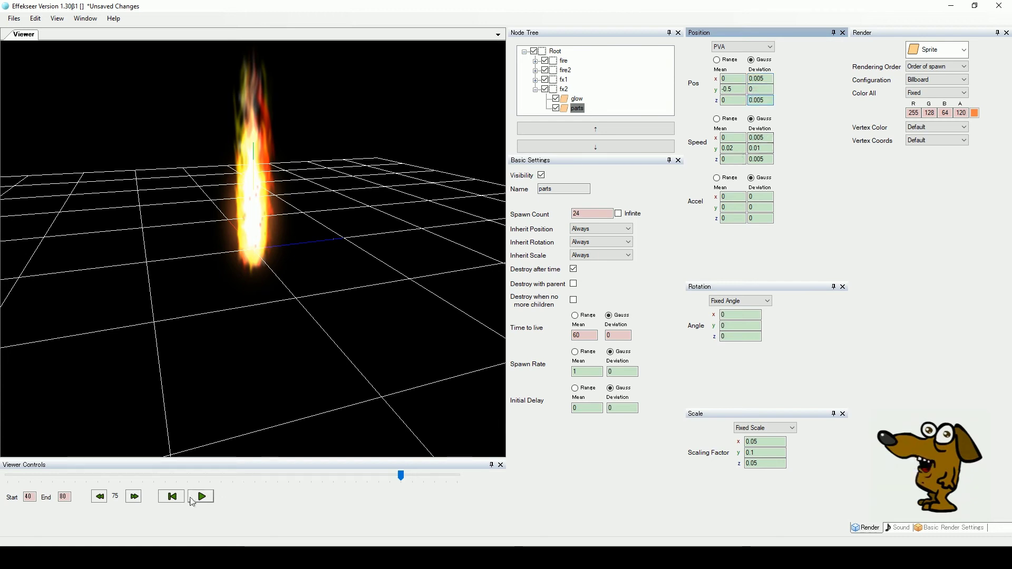
pyautogui.click(183, 499)
pyautogui.click(195, 499)
pyautogui.click(195, 498)
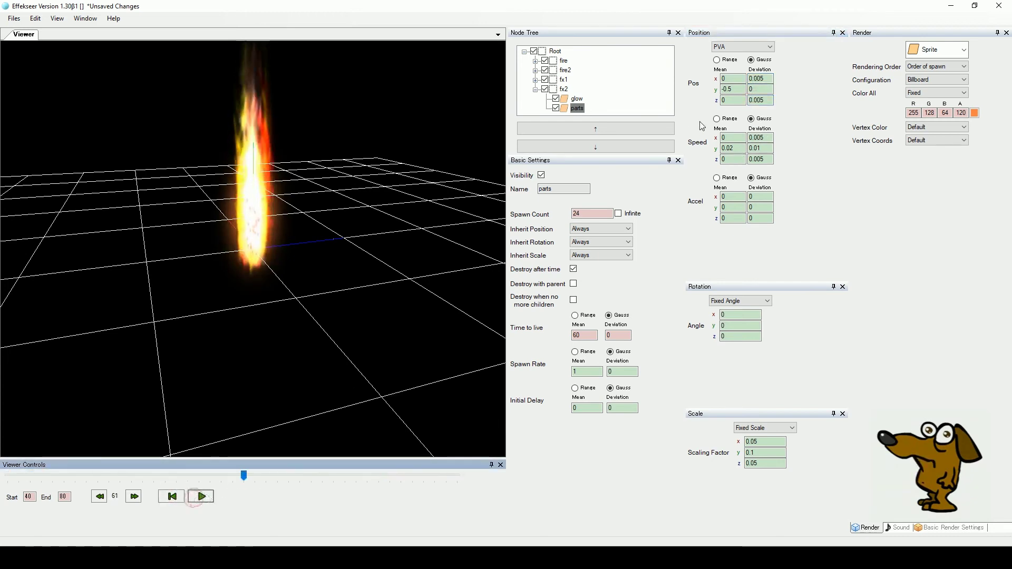
# Set the parts node's mean Y speed to 0.03 and preview the rising sparks.
pyautogui.doubleClick(737, 148)
pyautogui.write('0.03')
pyautogui.click(200, 498)
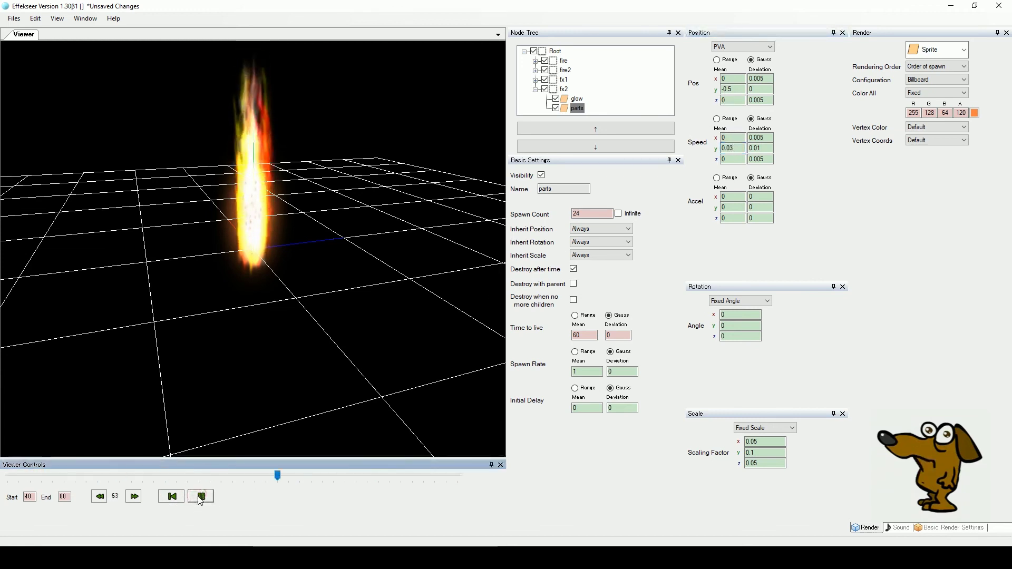
pyautogui.click(200, 499)
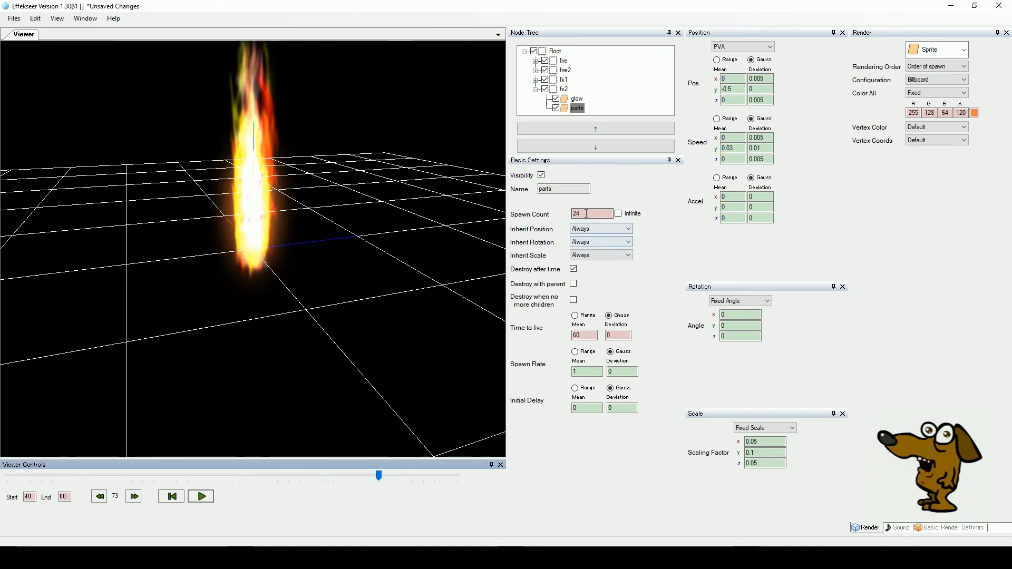
# Set the parts node's spawn count to 32 and its mean spawn rate to 2, and replay the effect.
pyautogui.doubleClick(586, 213)
pyautogui.write('32')
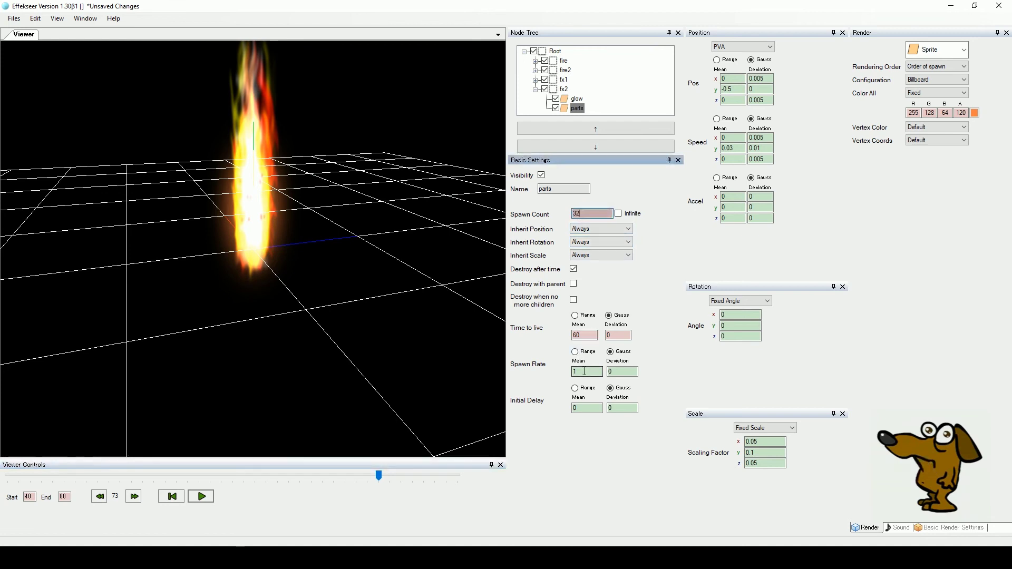
pyautogui.scroll(-1, 585, 372)
pyautogui.scroll(1, 584, 372)
pyautogui.scroll(1, 584, 371)
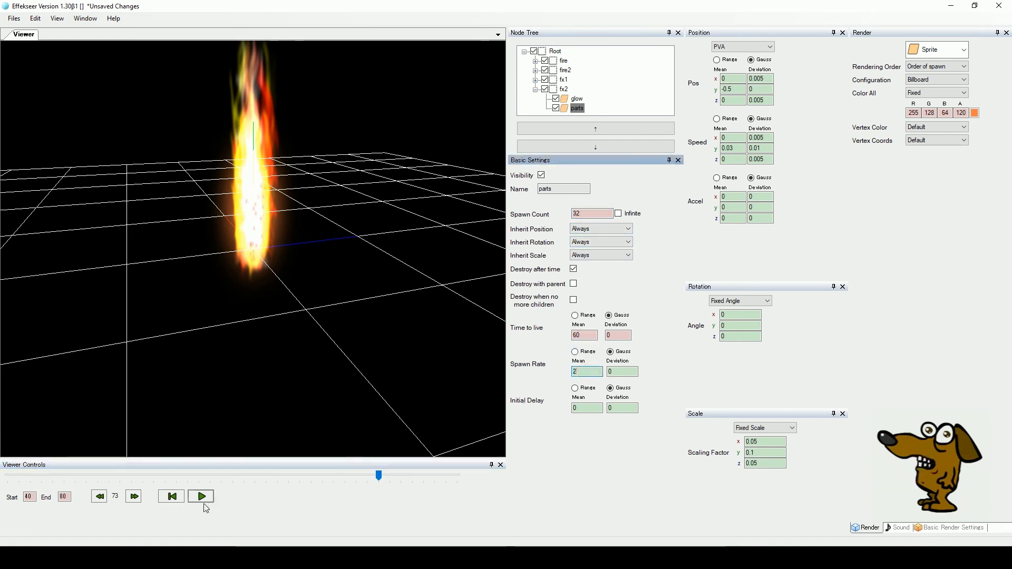
pyautogui.click(193, 482)
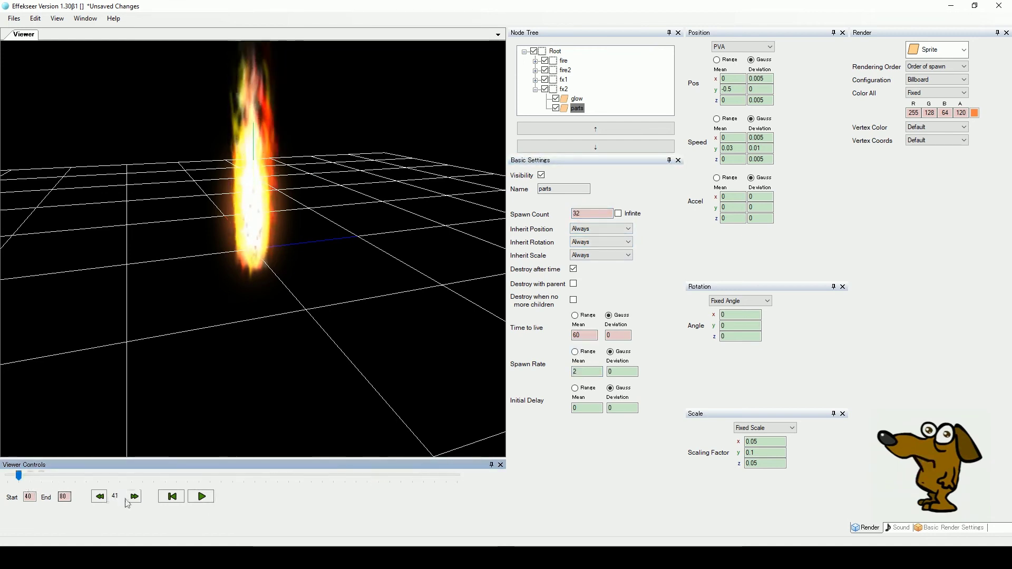
pyautogui.click(171, 496)
pyautogui.click(201, 498)
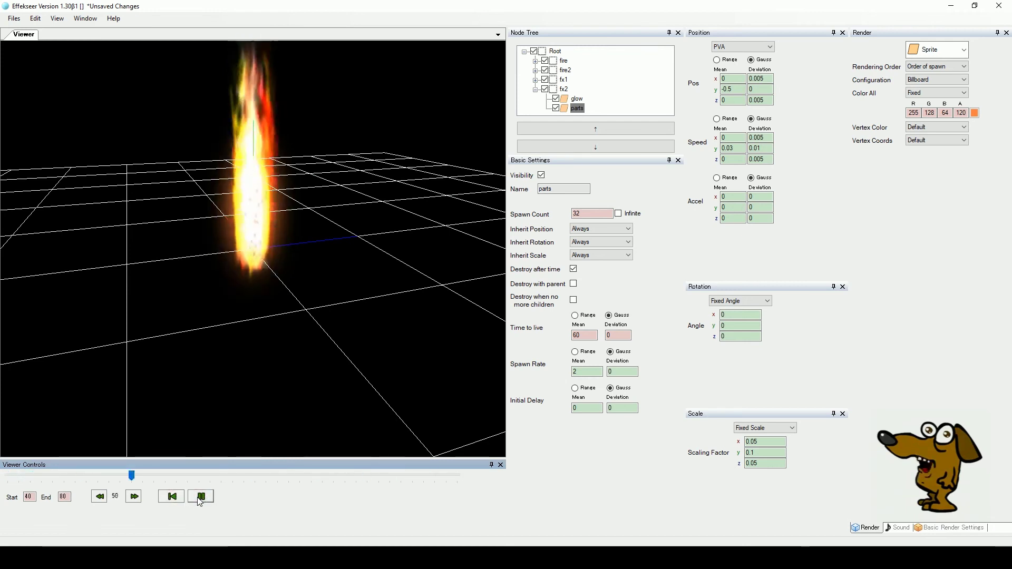
pyautogui.scroll(-3, 300, 335)
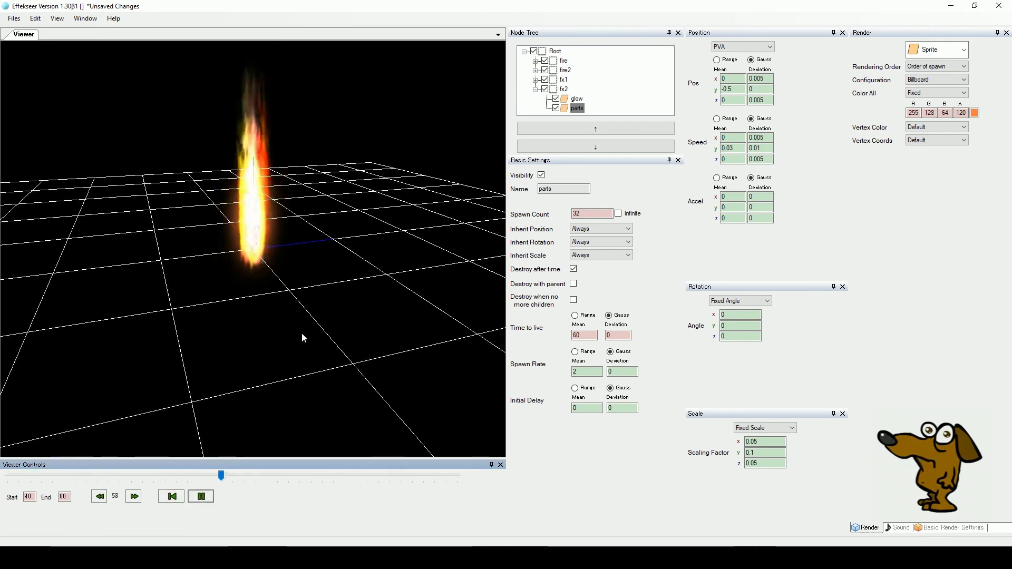
pyautogui.click(201, 498)
# Set the parts node's colour alpha to 50 and check the flame in playback and from a higher angle.
pyautogui.scroll(2, 274, 264)
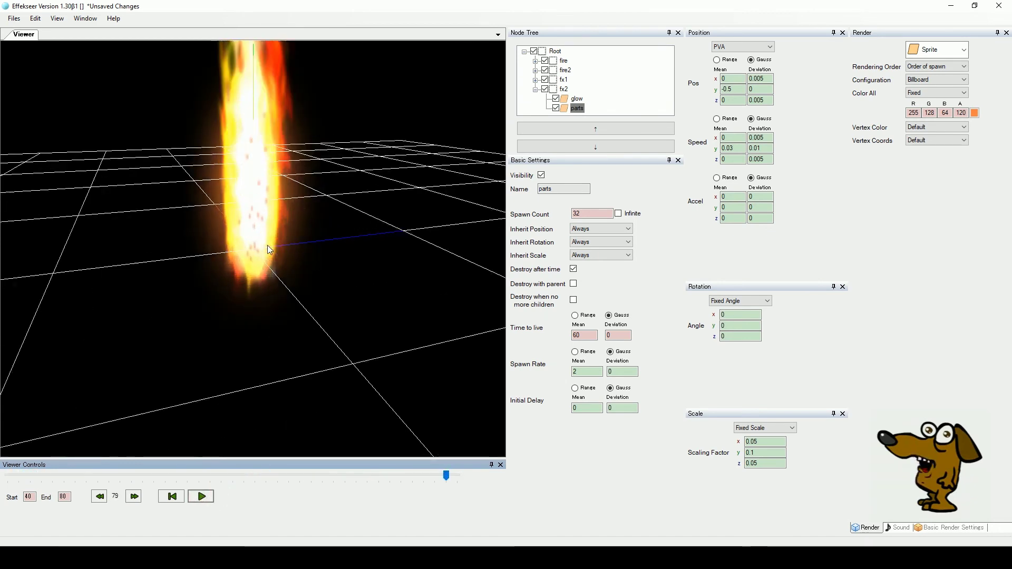
pyautogui.doubleClick(960, 113)
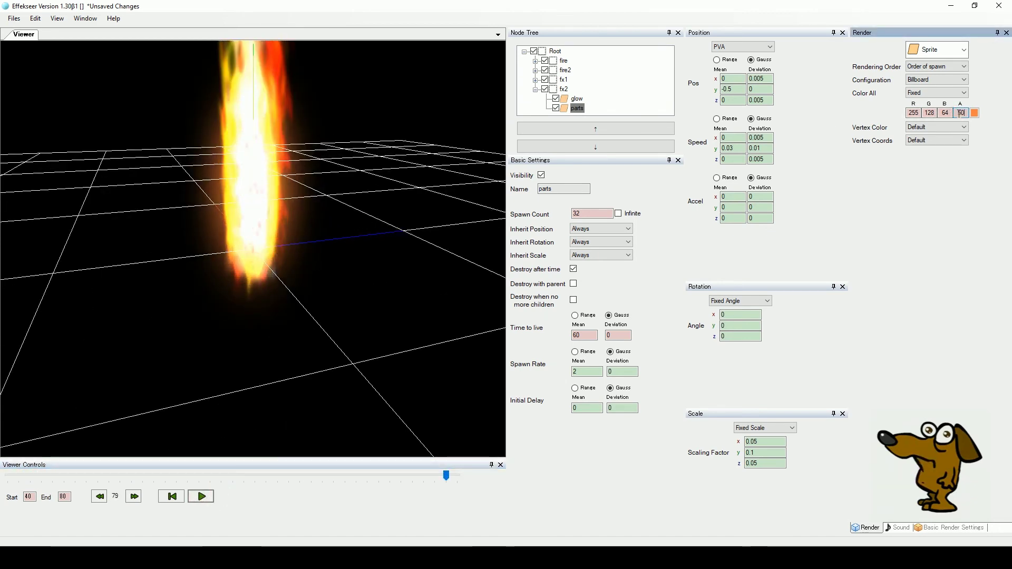
pyautogui.write('50')
pyautogui.press('Return')
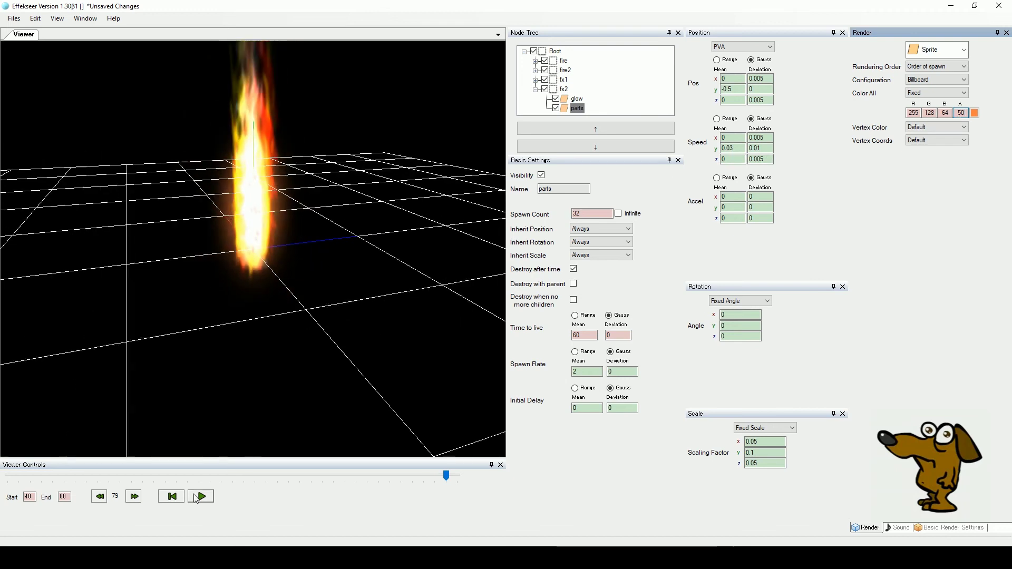
pyautogui.click(180, 502)
pyautogui.click(201, 496)
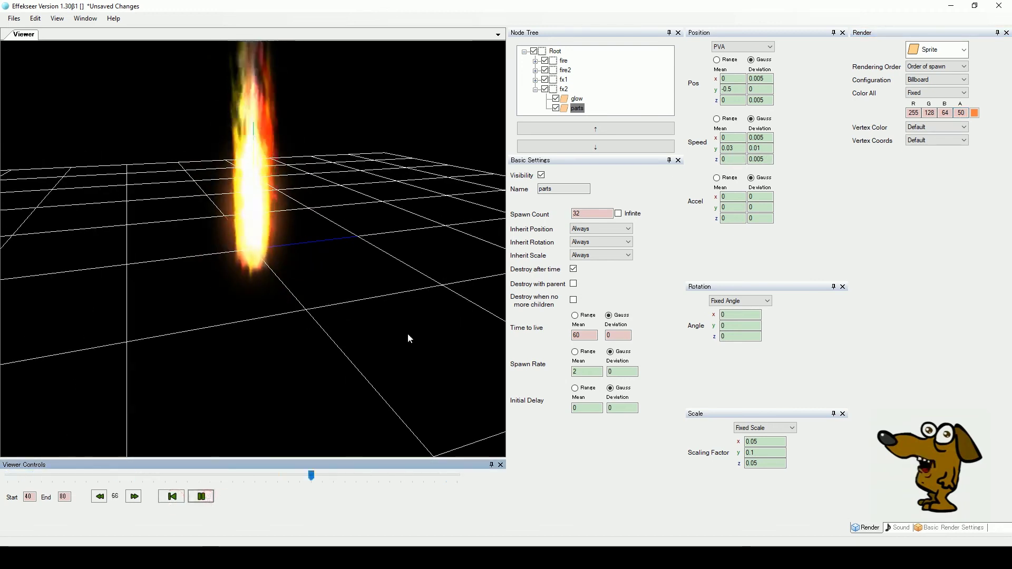
pyautogui.click(202, 497)
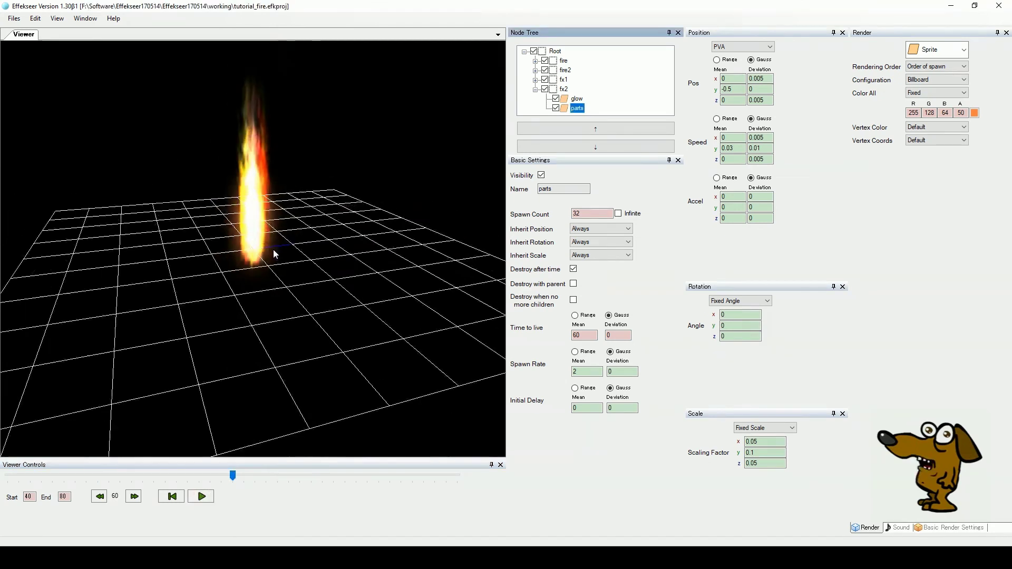
pyautogui.moveTo(272, 249); pyautogui.dragTo(287, 203, button='right')
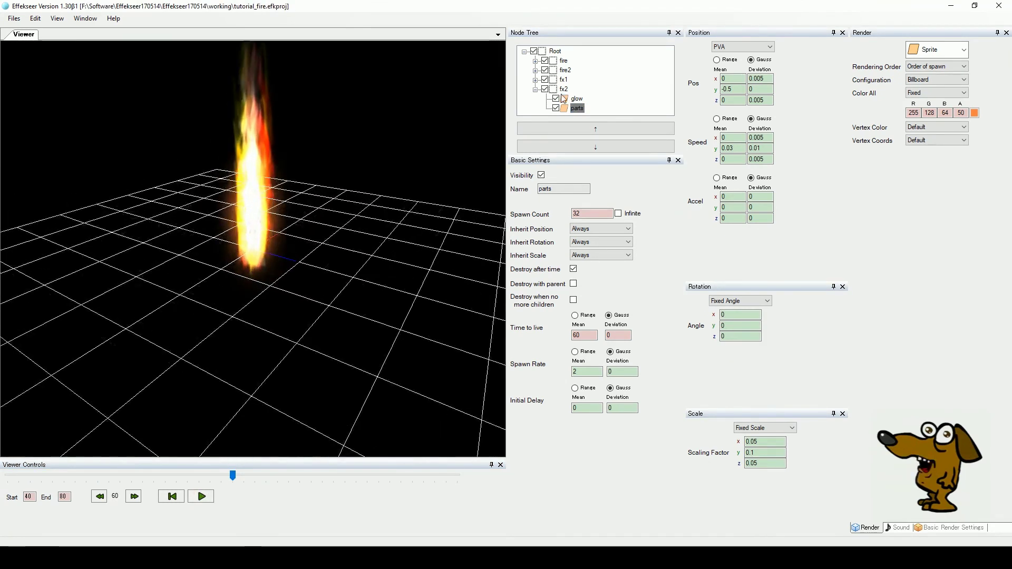
# Add a new child node under fx2 and select it.
pyautogui.click(551, 52)
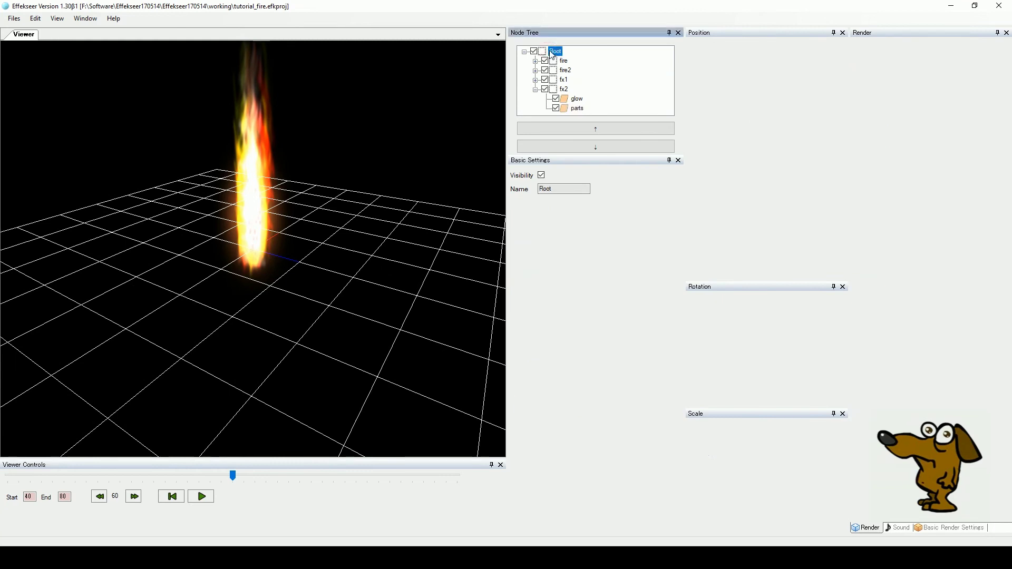
pyautogui.click(563, 90)
pyautogui.rightClick(562, 91)
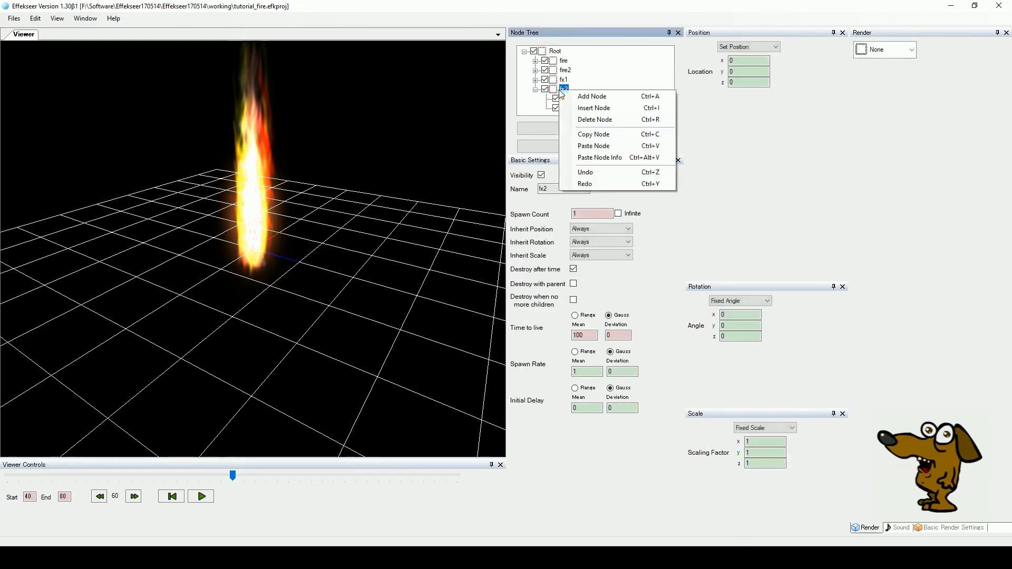
pyautogui.click(569, 96)
pyautogui.click(568, 109)
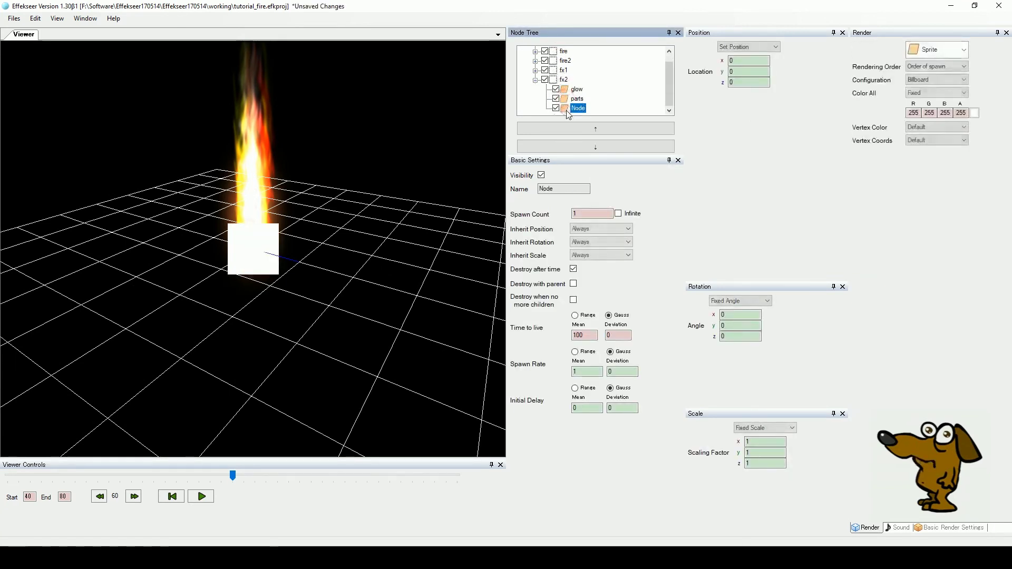
# Load Particle_Hard.png from Sample/01_Pierre01/Texture as the new fx2 child node's texture.
pyautogui.click(949, 528)
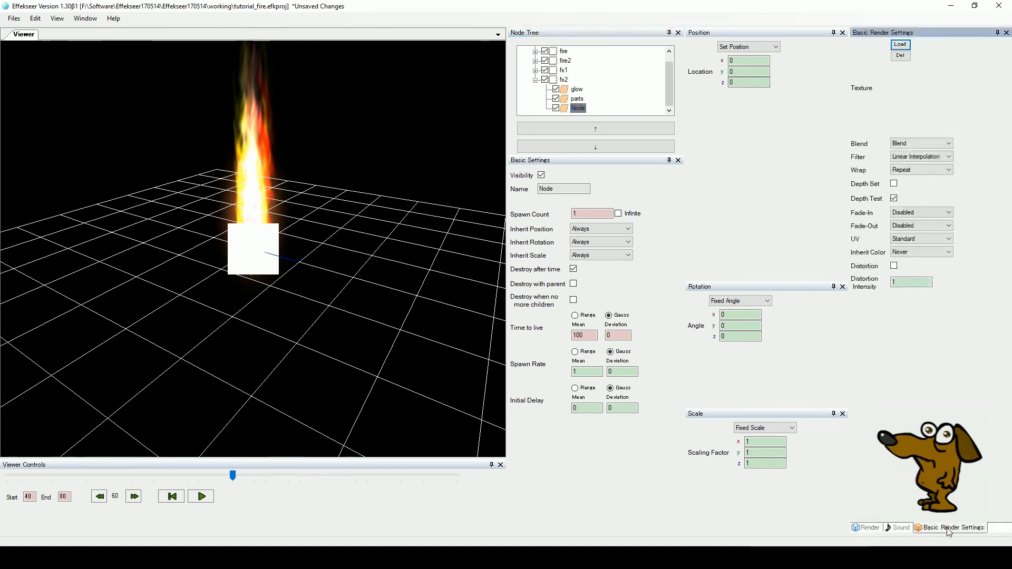
pyautogui.click(900, 44)
pyautogui.click(266, 38)
pyautogui.doubleClick(117, 107)
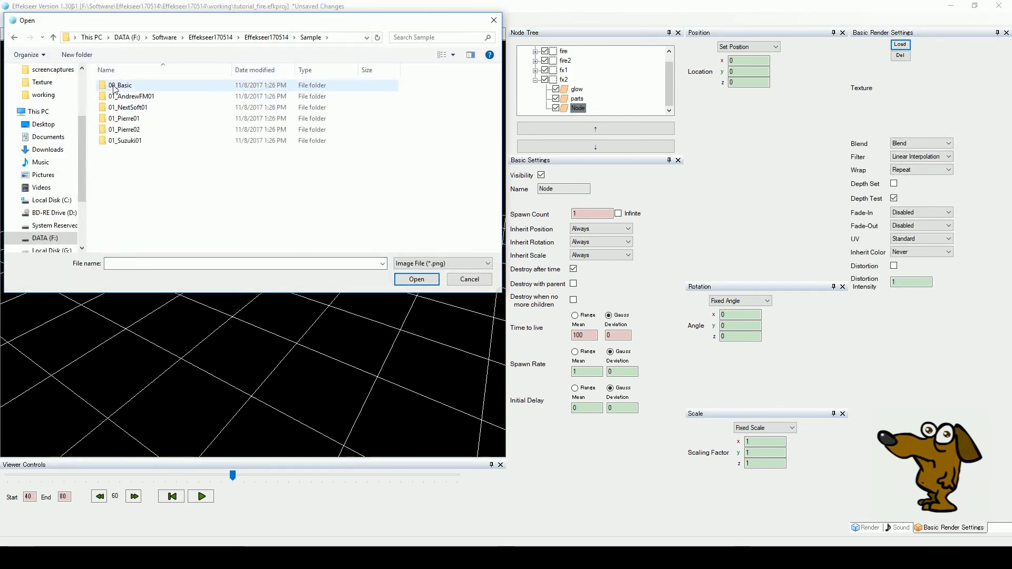
pyautogui.click(122, 118)
pyautogui.doubleClick(122, 118)
pyautogui.doubleClick(121, 85)
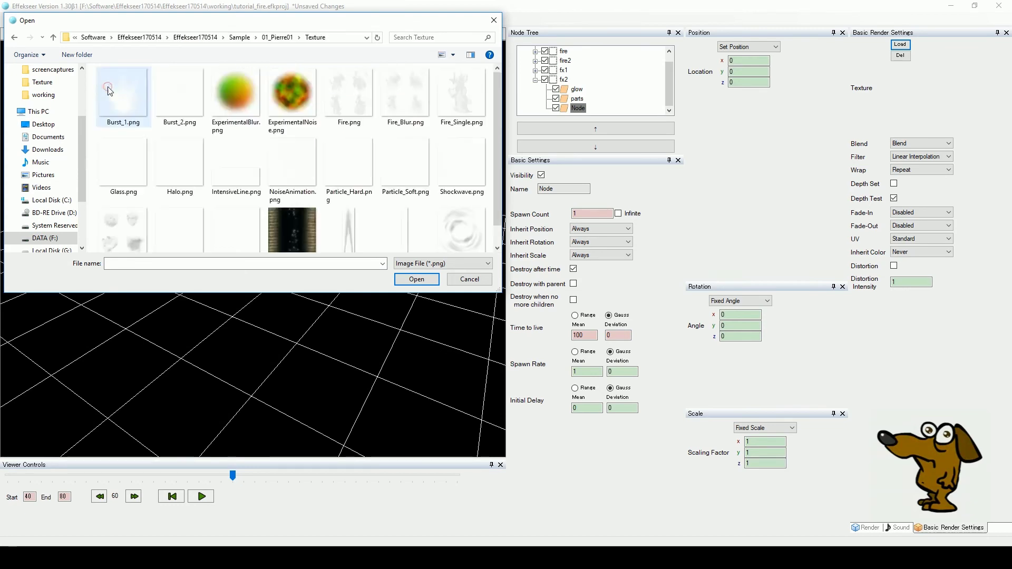
pyautogui.click(333, 175)
pyautogui.click(422, 280)
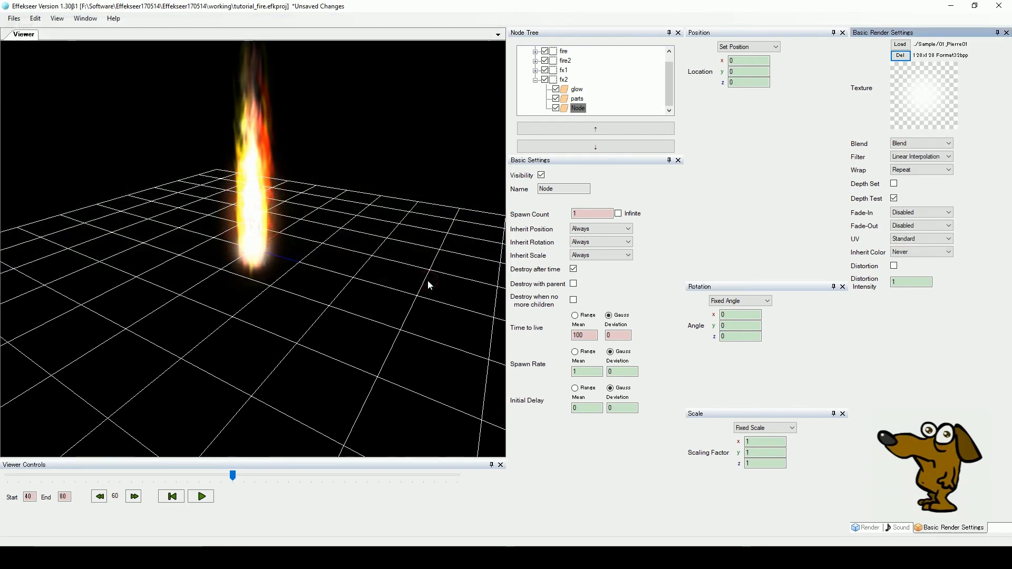
# Colour the new node red (255, 0, 0) with an alpha of 80.
pyautogui.click(869, 528)
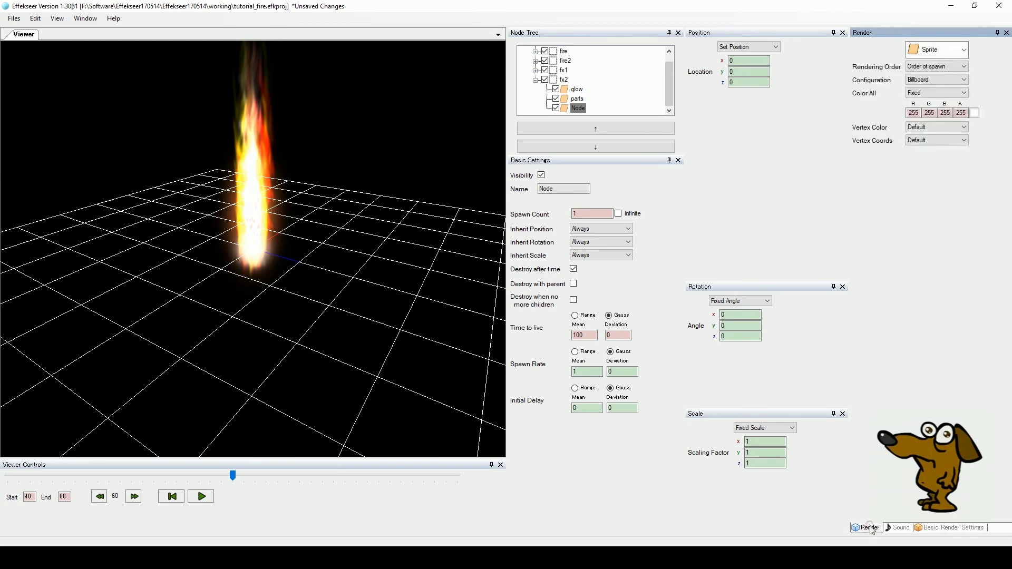
pyautogui.click(974, 113)
pyautogui.click(398, 168)
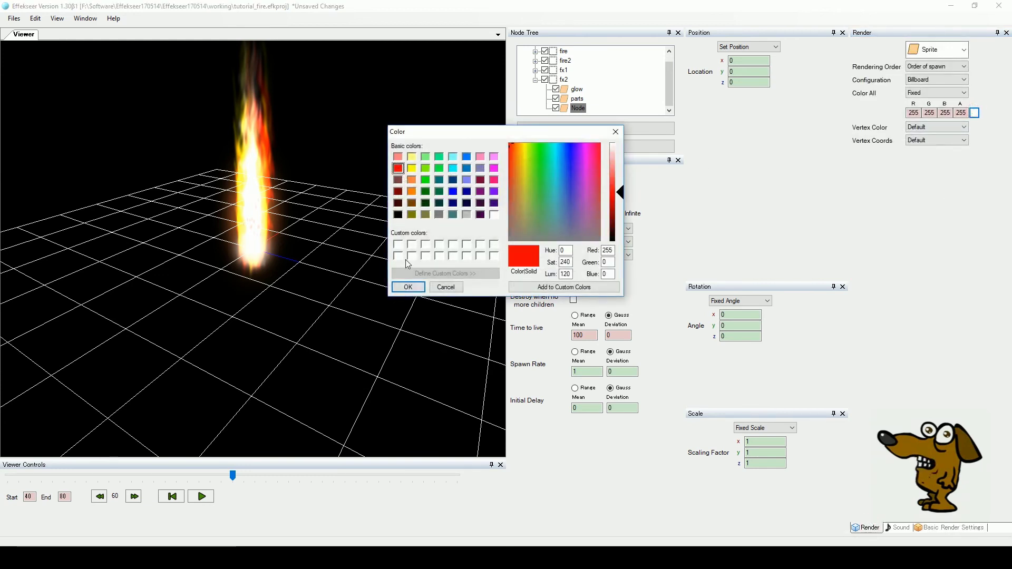
pyautogui.click(408, 287)
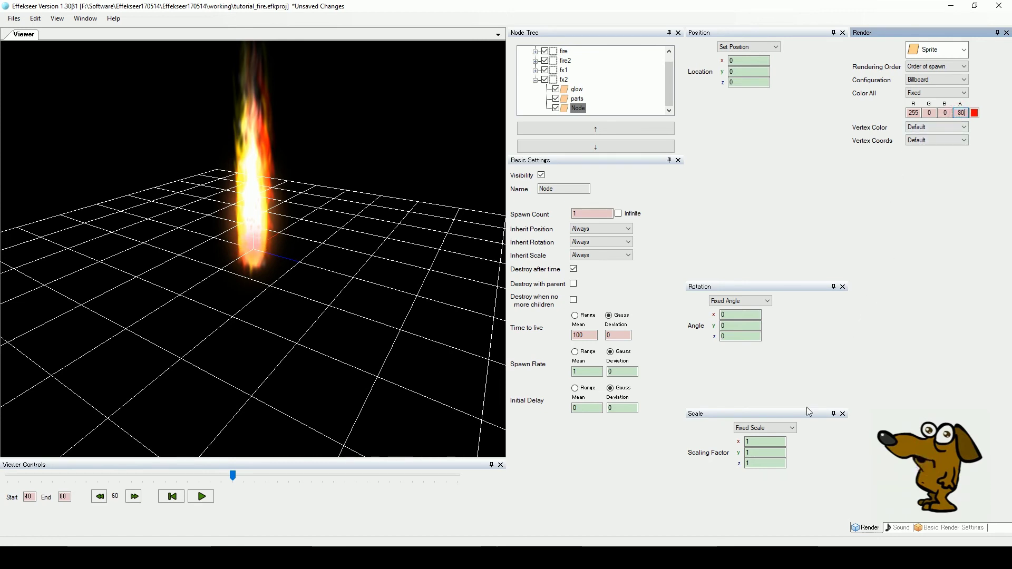
# Set the red sprite node's scaling factor to 2 on X, 3 on Y and 2 on Z.
pyautogui.doubleClick(757, 441)
pyautogui.write('2')
pyautogui.scroll(1, 755, 453)
pyautogui.scroll(1, 755, 464)
pyautogui.doubleClick(754, 452)
pyautogui.write('3')
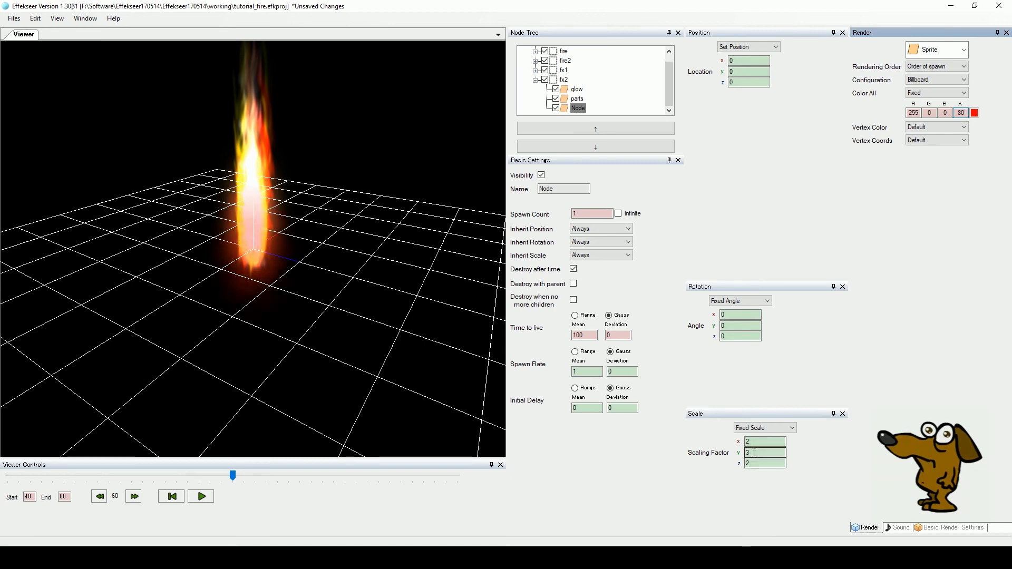
# Set the red sprite node's Y location to 0.5, judging its height from a lower viewing angle.
pyautogui.scroll(1, 748, 72)
pyautogui.moveTo(391, 283); pyautogui.dragTo(422, 270, button='right')
pyautogui.doubleClick(740, 72)
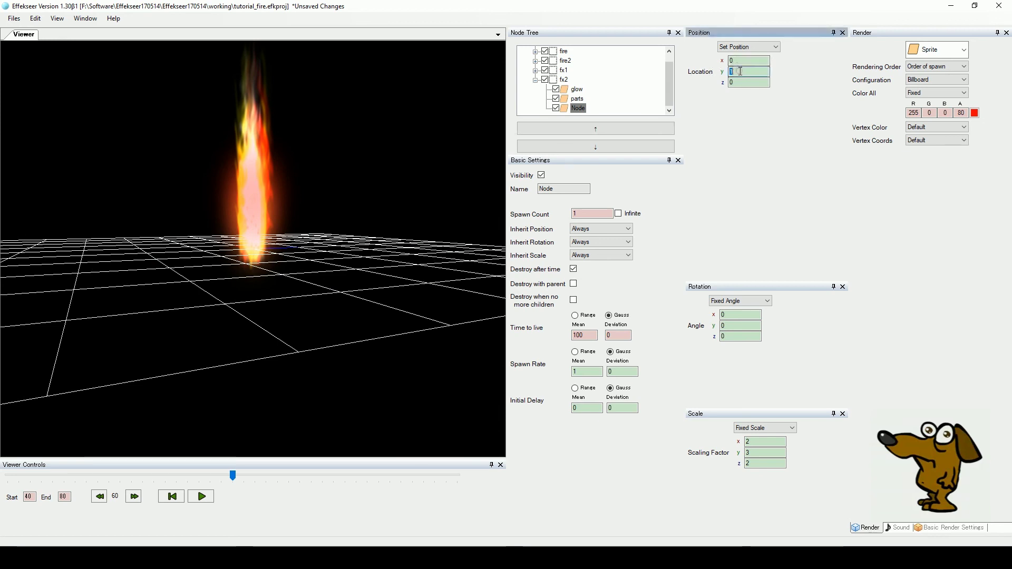
pyautogui.write('0.5')
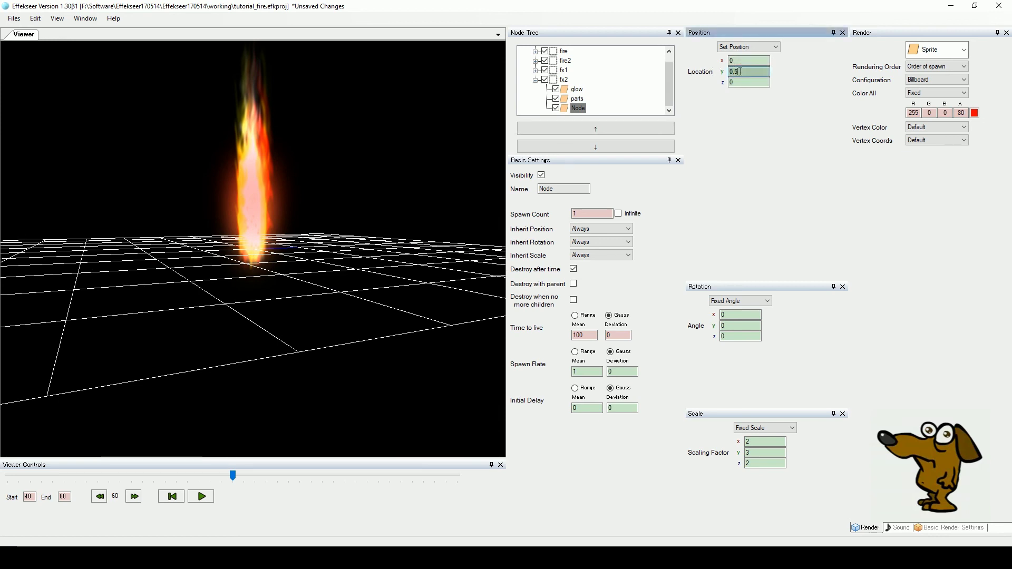
# Set the red sprite node's X and Z scaling factors to 1.5.
pyautogui.doubleClick(754, 444)
pyautogui.write('1.5')
pyautogui.doubleClick(751, 464)
pyautogui.write('1.5')
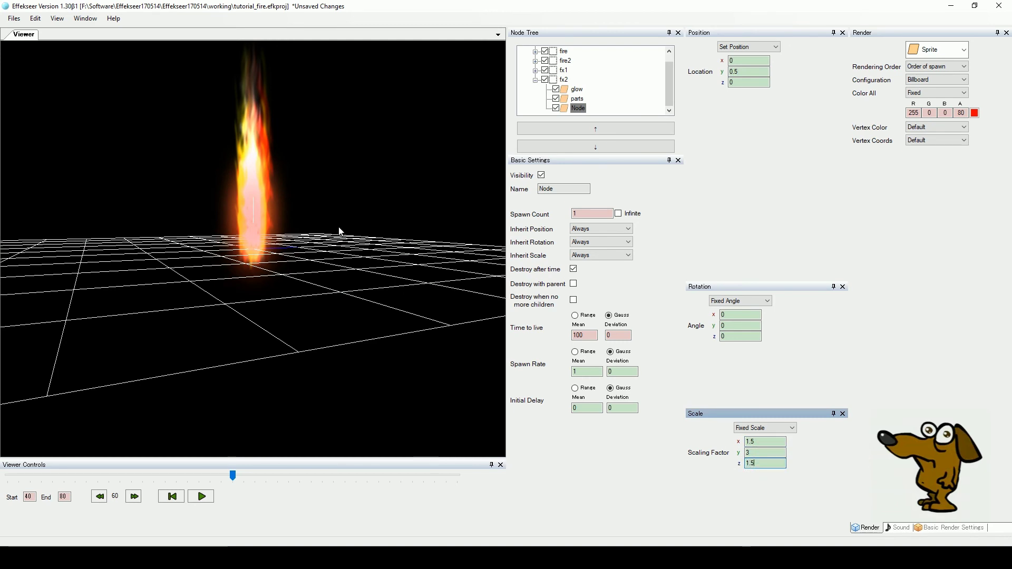
# Move the fx2 group to the start of the Root's children, above fire, and collapse all the groups.
pyautogui.click(669, 77)
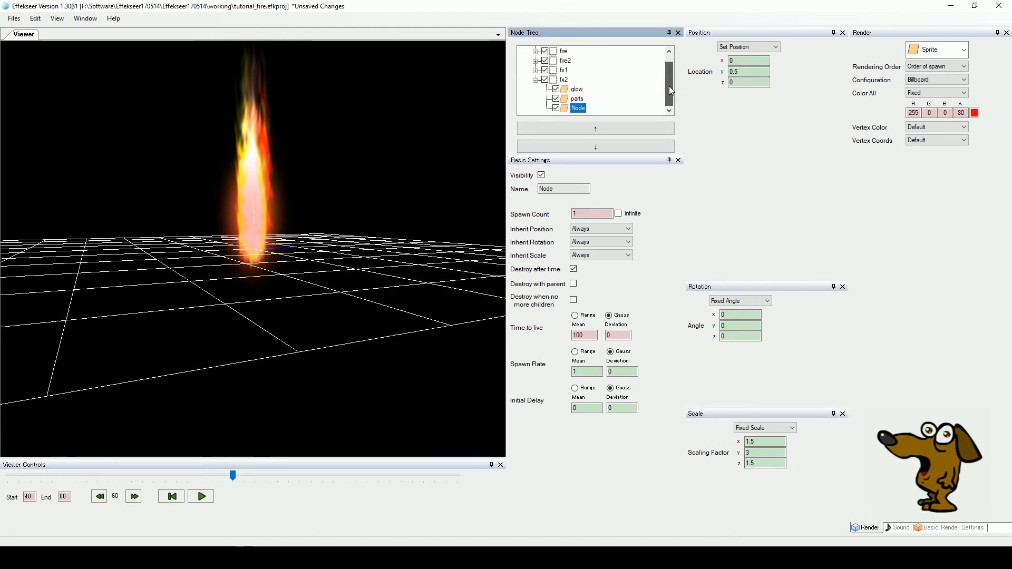
pyautogui.click(535, 79)
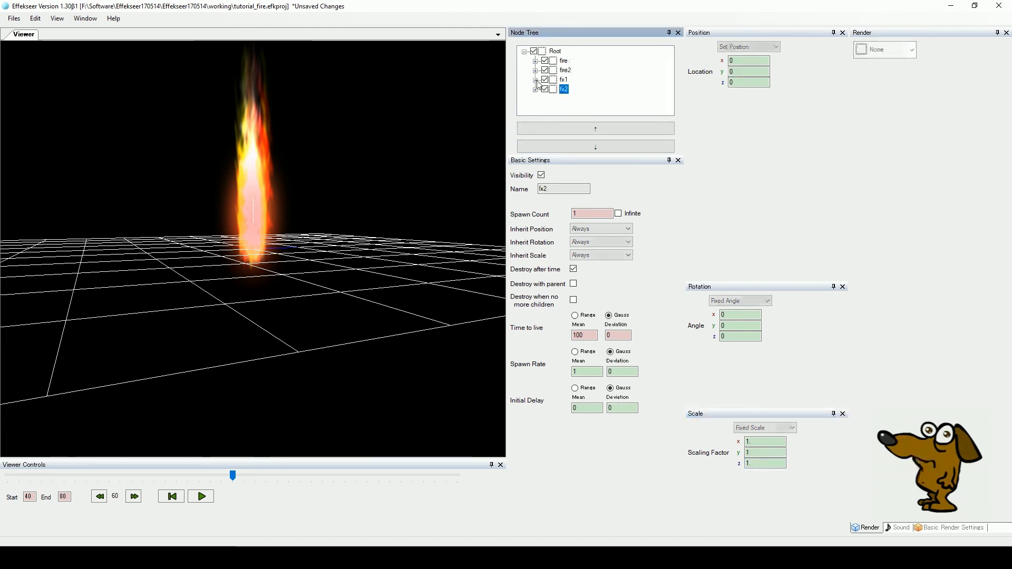
pyautogui.click(594, 129)
pyautogui.click(594, 129)
pyautogui.click(594, 129)
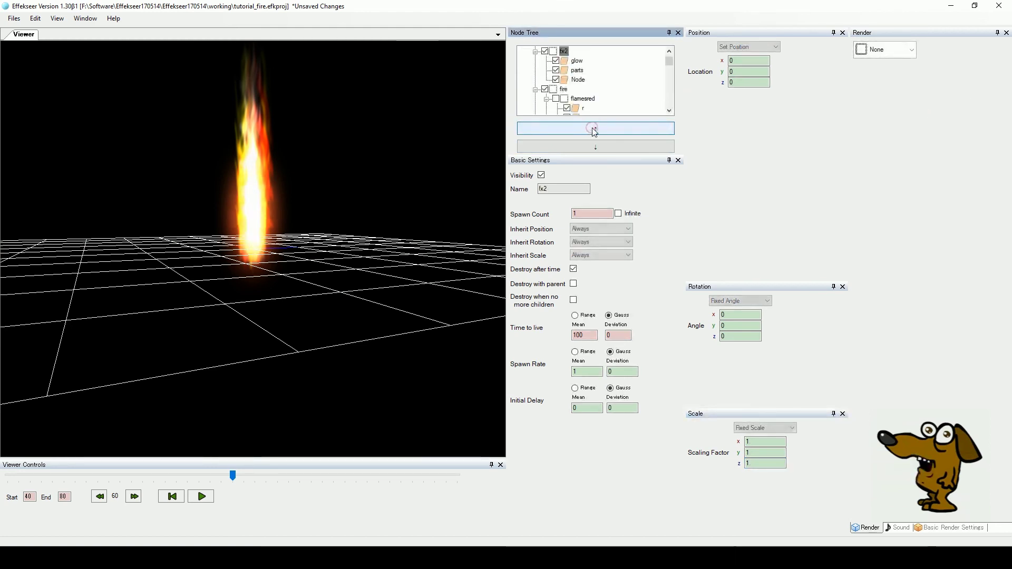
pyautogui.click(535, 52)
pyautogui.click(535, 61)
pyautogui.click(535, 70)
pyautogui.click(535, 90)
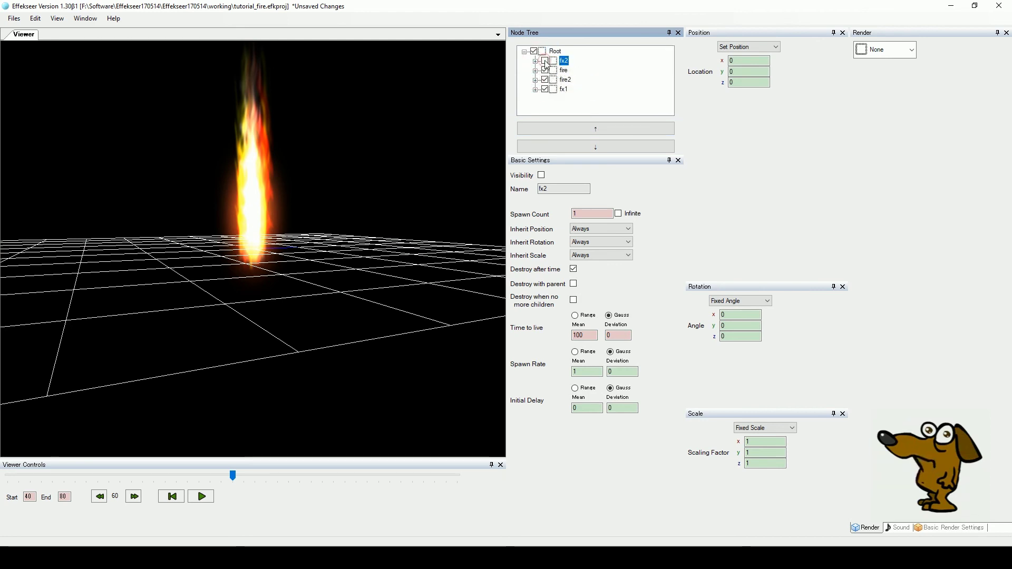
# Turn off the fx2 group's visibility and rename its unnamed child node to red.
pyautogui.click(545, 61)
pyautogui.click(535, 61)
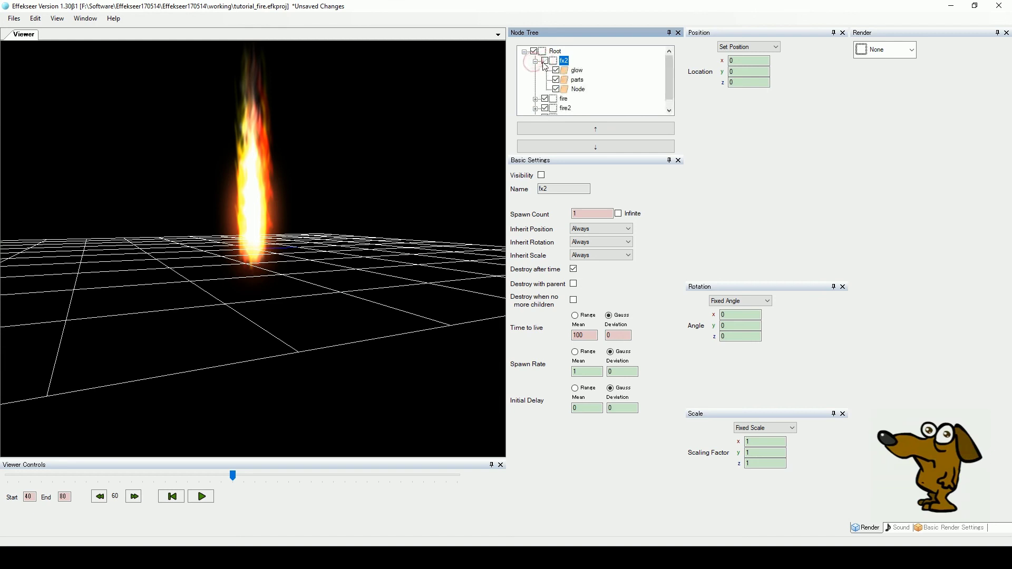
pyautogui.click(577, 89)
pyautogui.click(556, 189)
pyautogui.write('red')
pyautogui.press('Return')
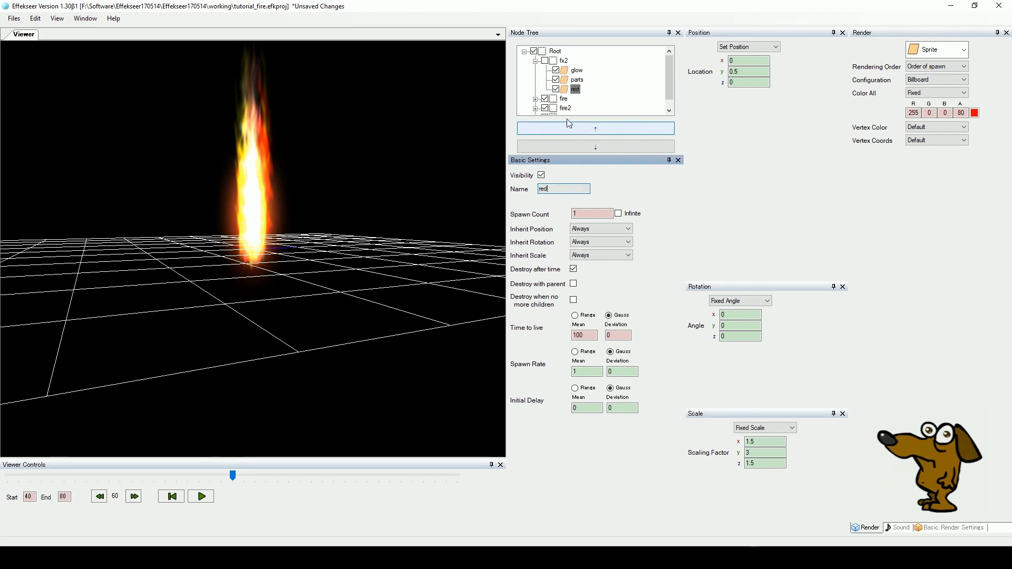
# Set the red node's colour alpha to 110 and switch its scale mode to F-Curve.
pyautogui.click(960, 113)
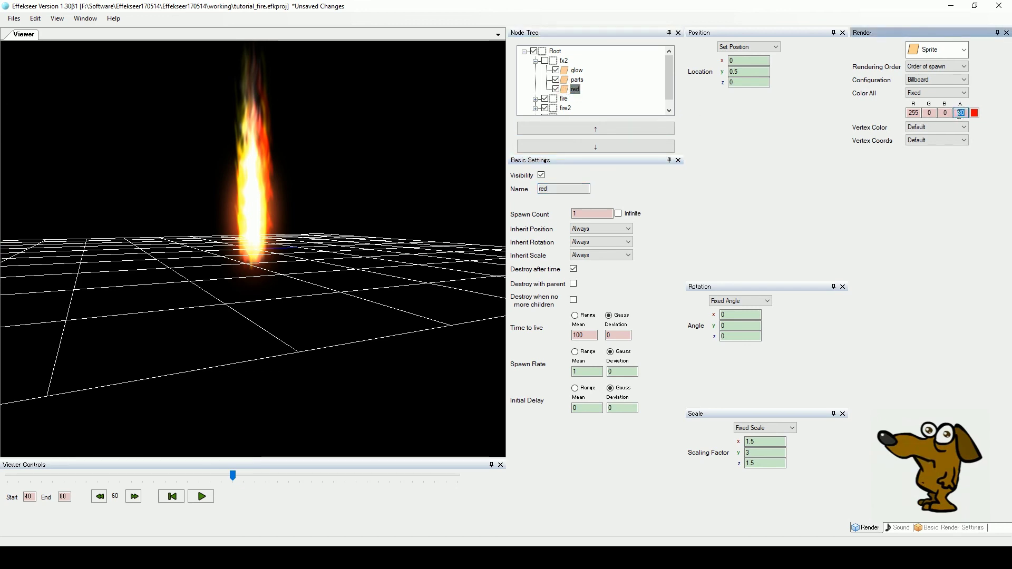
pyautogui.write('10')
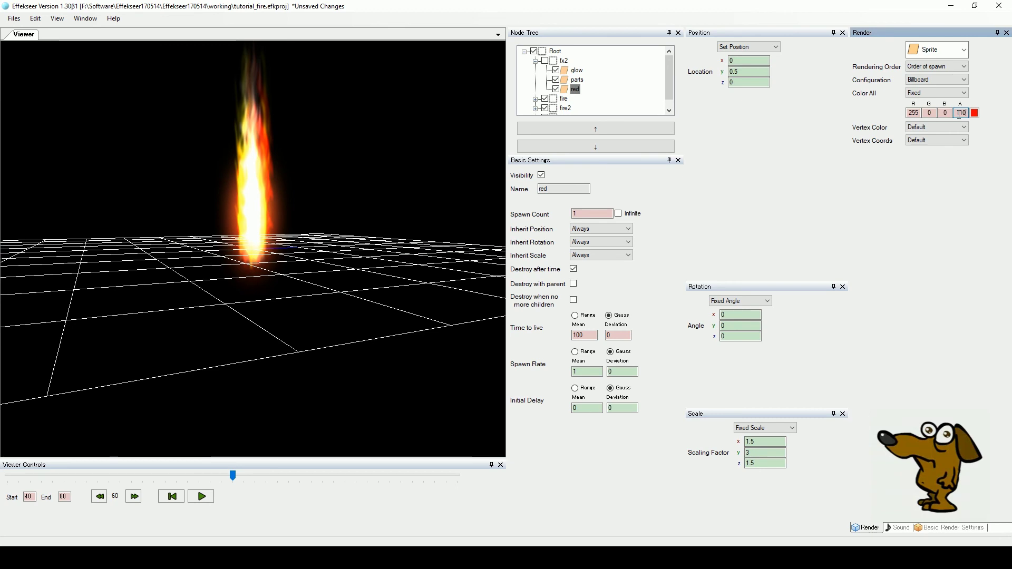
pyautogui.click(794, 428)
pyautogui.click(751, 444)
pyautogui.click(793, 424)
pyautogui.click(759, 468)
# Open the red node's scale F-Curves in an enlarged editor window and select the green Y curve.
pyautogui.click(743, 444)
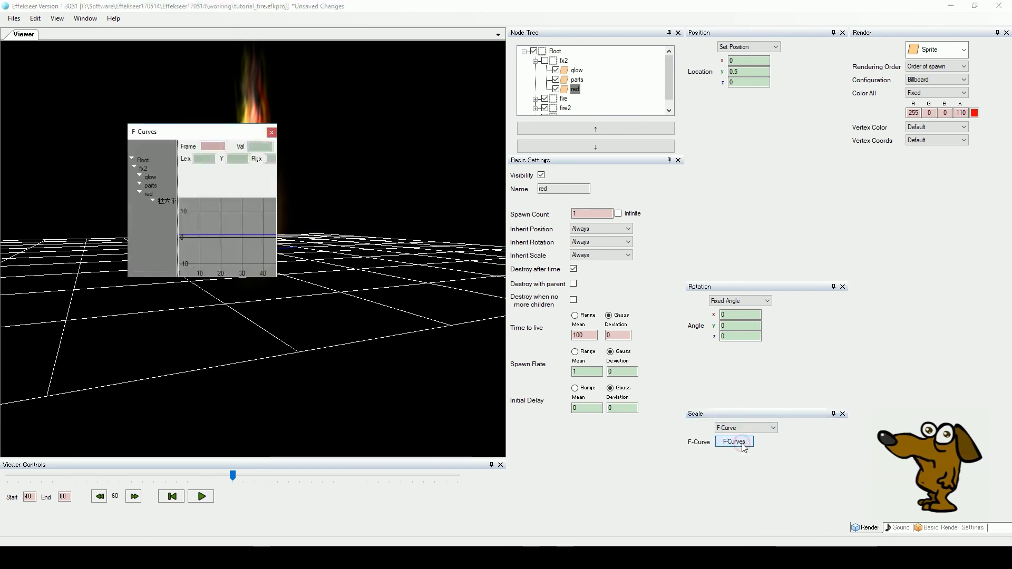
pyautogui.moveTo(276, 190); pyautogui.dragTo(713, 189)
pyautogui.moveTo(645, 134); pyautogui.dragTo(813, 189)
pyautogui.scroll(-4, 596, 292)
pyautogui.scroll(-1, 598, 294)
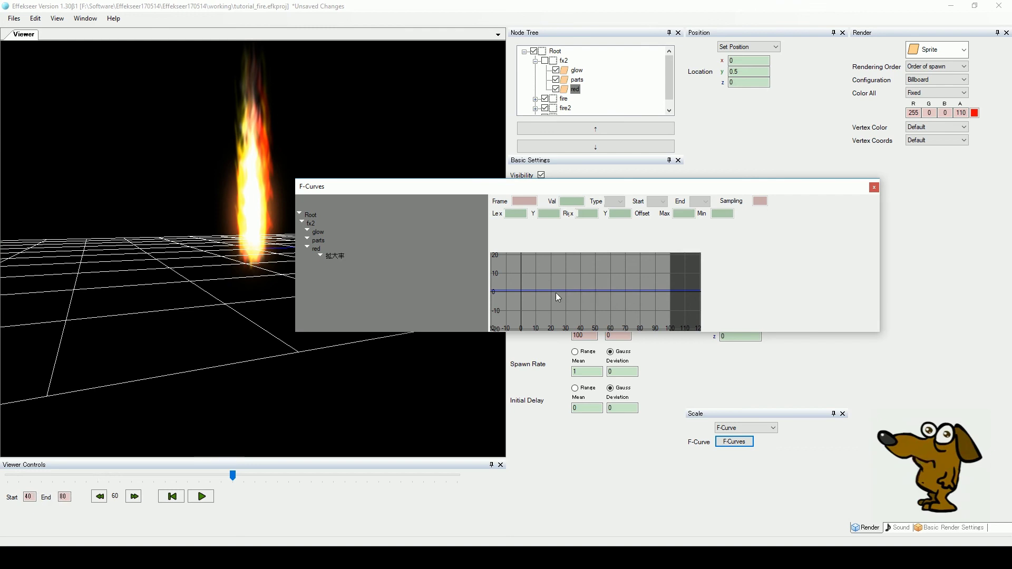
pyautogui.scroll(2, 519, 291)
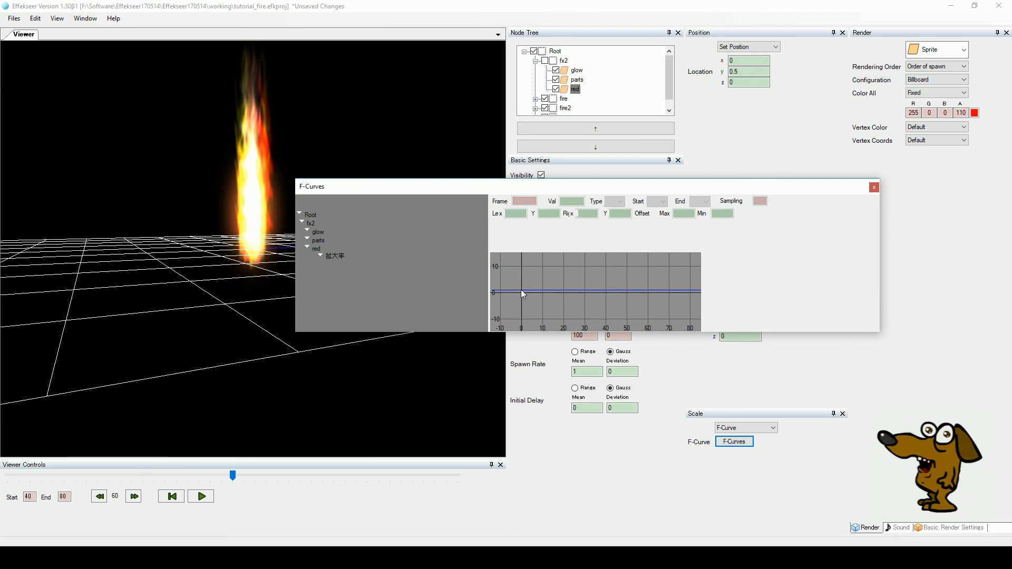
pyautogui.click(522, 290)
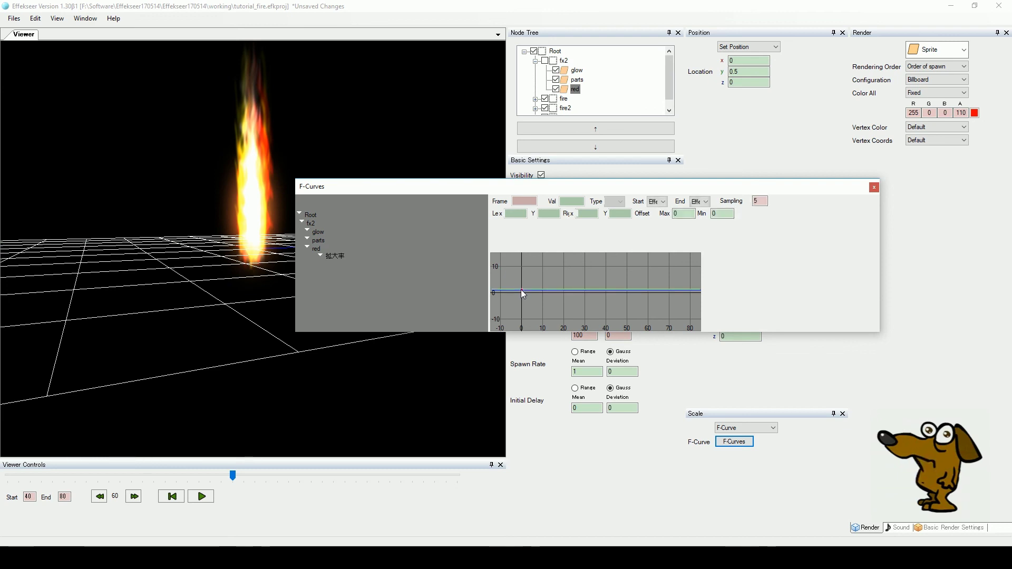
pyautogui.scroll(-2, 523, 294)
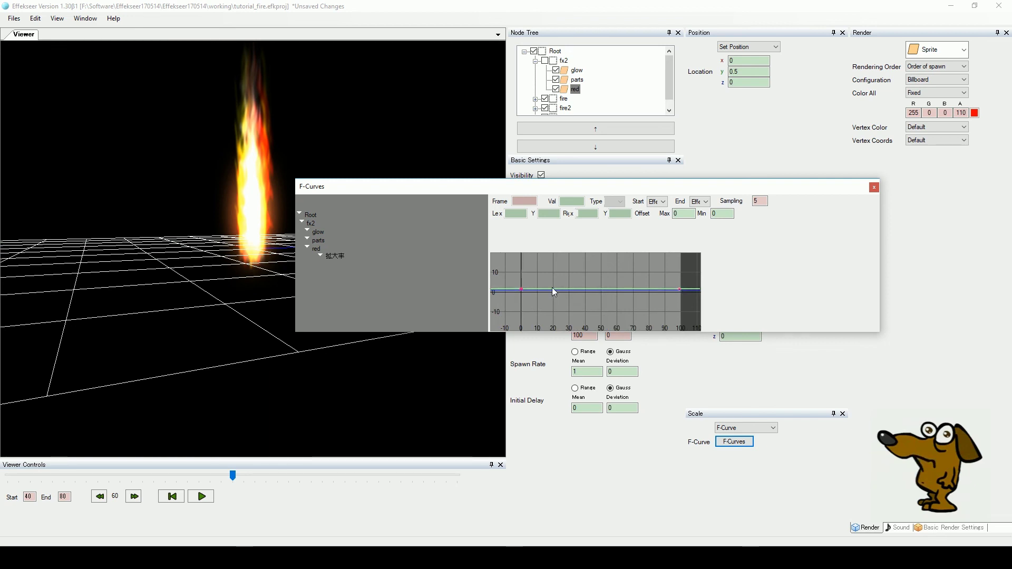
pyautogui.scroll(2, 537, 286)
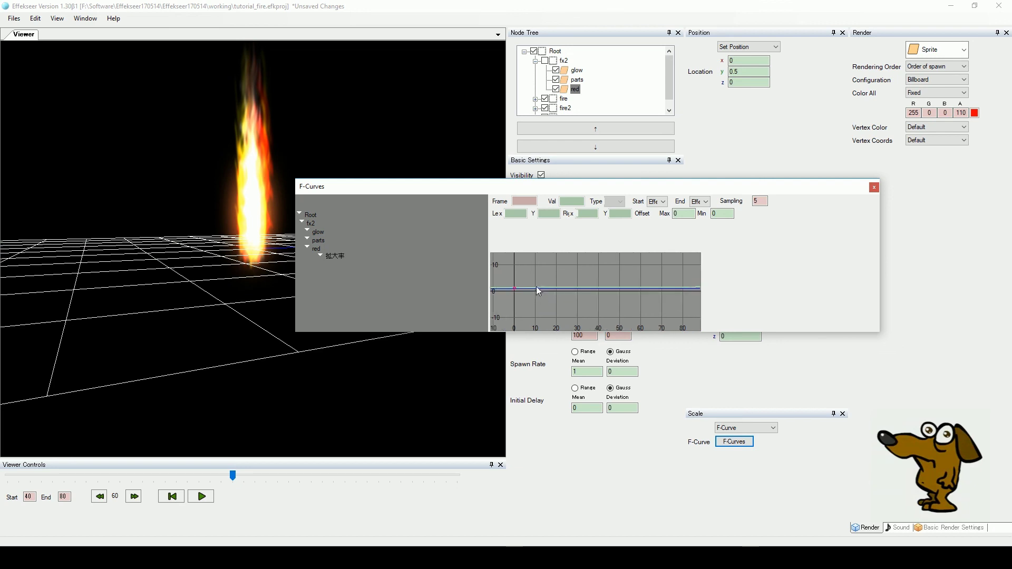
# Add zigzag keyframes to the Y scale curve every 10 frames from 10 to 90, alternating between about 4 and 1.
pyautogui.keyDown('ctrl'); pyautogui.click(535, 283); pyautogui.keyUp('ctrl')
pyautogui.keyDown('ctrl'); pyautogui.click(555, 288); pyautogui.keyUp('ctrl')
pyautogui.keyDown('ctrl'); pyautogui.click(577, 282); pyautogui.keyUp('ctrl')
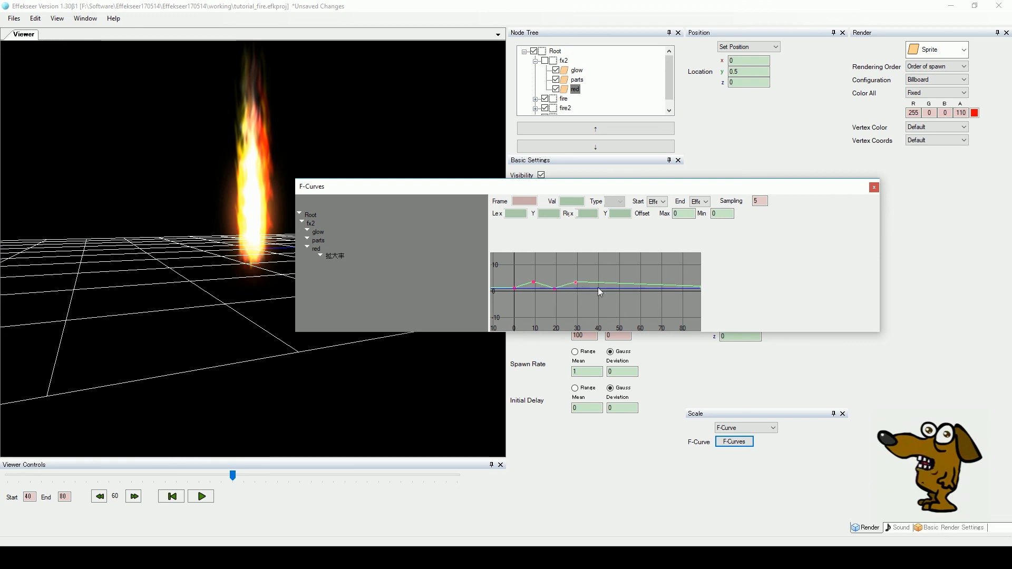
pyautogui.keyDown('ctrl'); pyautogui.click(597, 287); pyautogui.keyUp('ctrl')
pyautogui.keyDown('ctrl'); pyautogui.click(618, 282); pyautogui.keyUp('ctrl')
pyautogui.keyDown('ctrl'); pyautogui.click(639, 288); pyautogui.keyUp('ctrl')
pyautogui.keyDown('ctrl'); pyautogui.click(662, 282); pyautogui.keyUp('ctrl')
pyautogui.keyDown('ctrl'); pyautogui.click(683, 288); pyautogui.keyUp('ctrl')
pyautogui.moveTo(622, 299); pyautogui.dragTo(544, 299, button='middle')
pyautogui.scroll(1, 610, 294)
pyautogui.scroll(1, 631, 285)
# Set the red node's colour alpha to 255 with the preview at frame 50.
pyautogui.moveTo(233, 475); pyautogui.dragTo(119, 461)
pyautogui.doubleClick(960, 114)
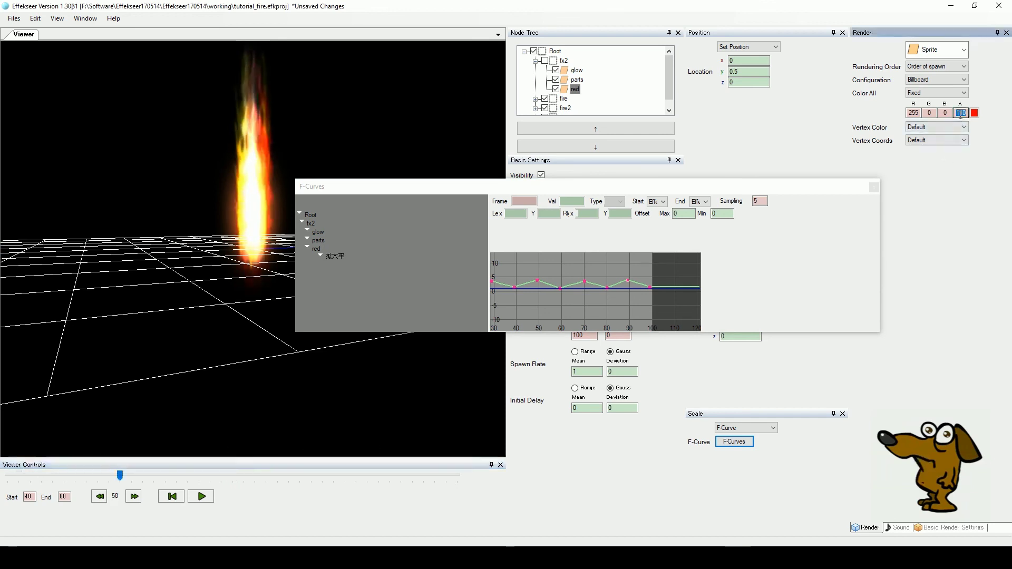
pyautogui.write('255')
pyautogui.press('Return')
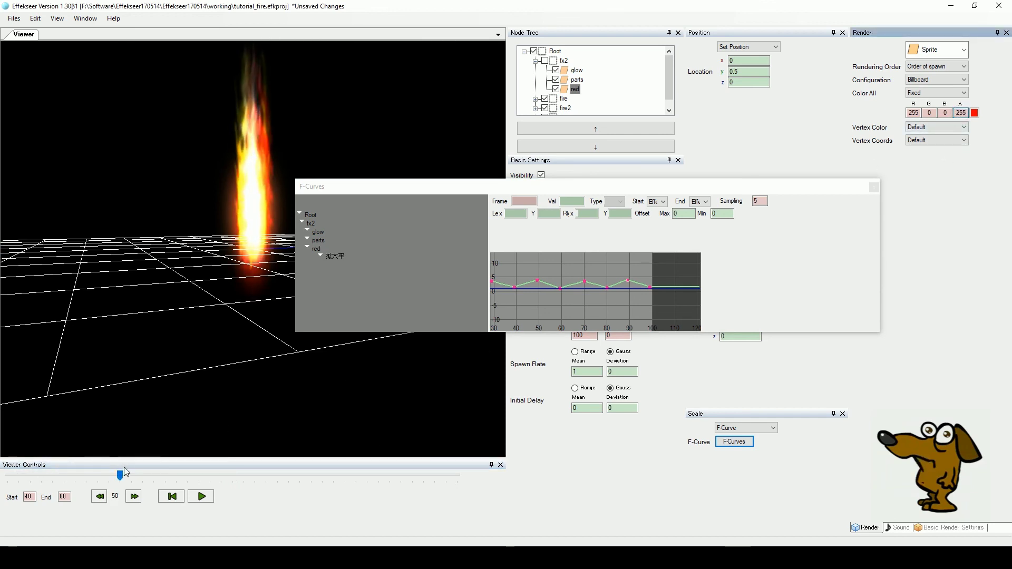
# Raise the red node's Y location to 1.5 and scrub the preview to judge the glow.
pyautogui.moveTo(121, 474); pyautogui.dragTo(381, 458)
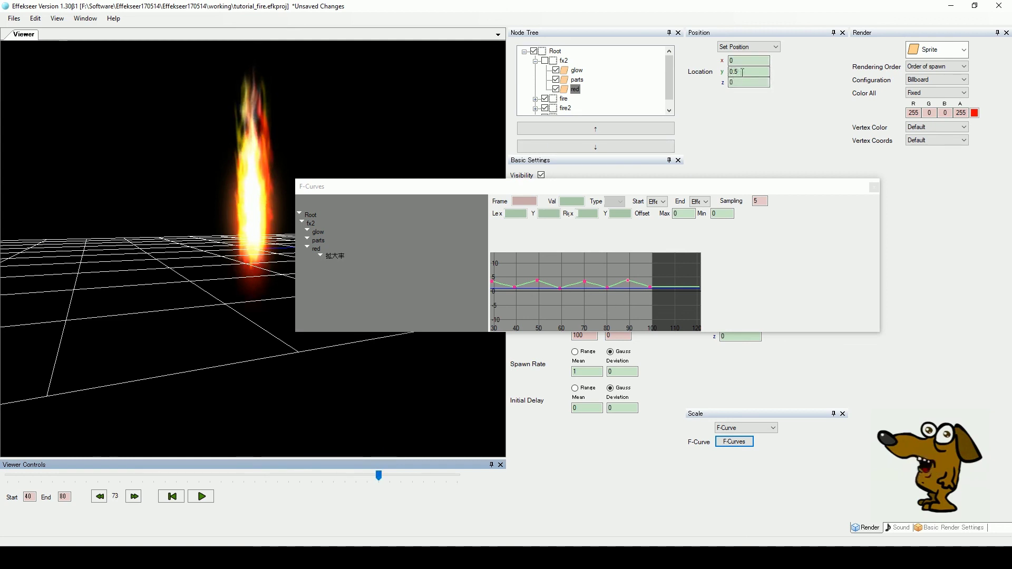
pyautogui.scroll(1, 742, 73)
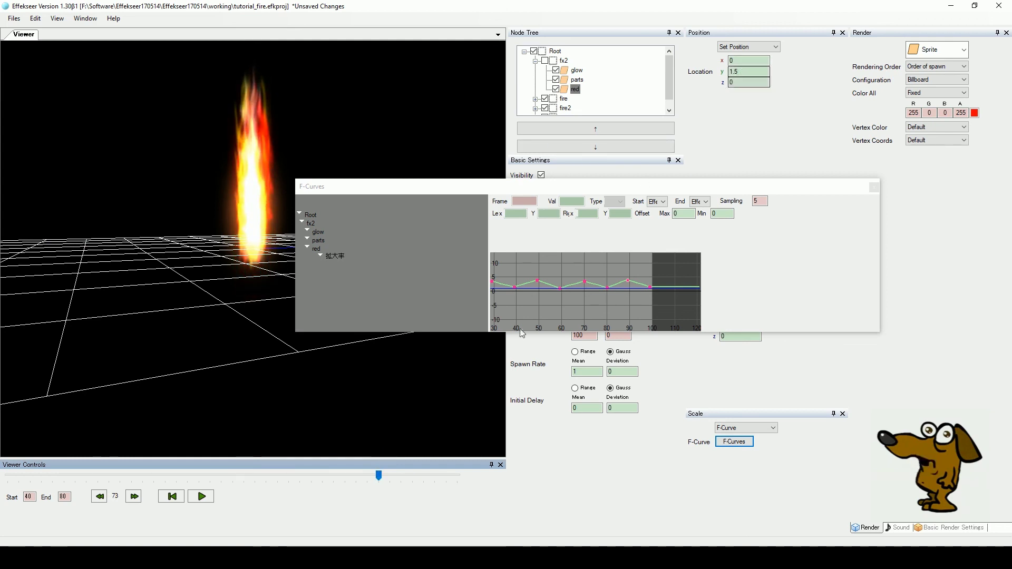
pyautogui.moveTo(377, 475); pyautogui.dragTo(251, 472)
# Set the red node's blend mode to Additive.
pyautogui.click(951, 528)
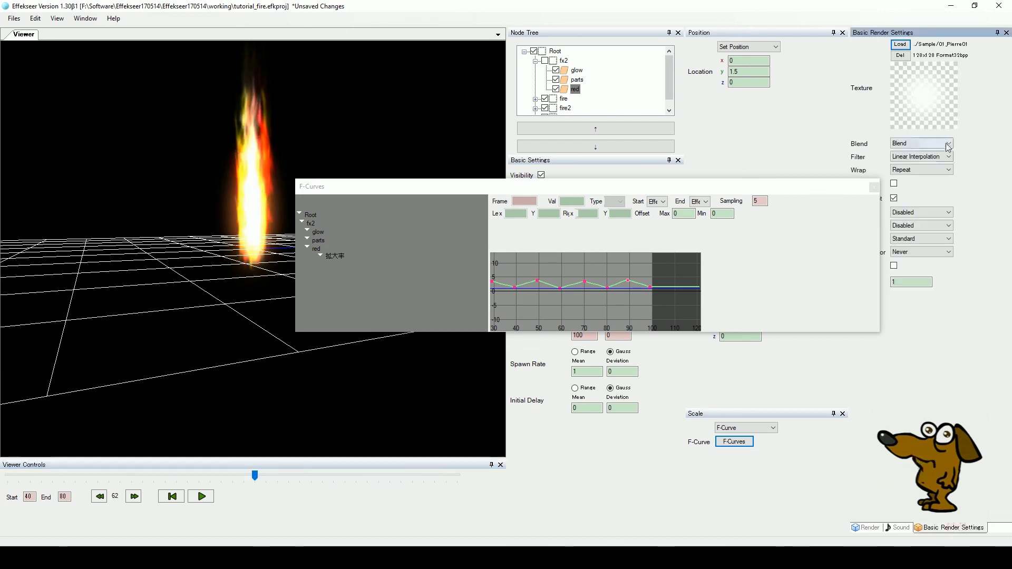
pyautogui.click(923, 143)
pyautogui.click(924, 167)
pyautogui.click(924, 170)
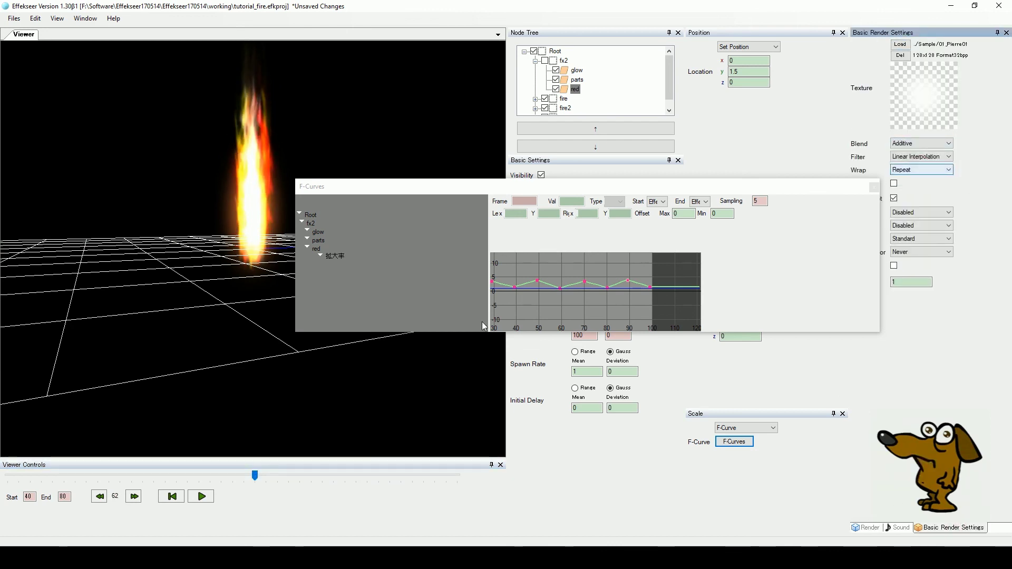
# Scrub through the frames, close the F-Curves editor and play the effect to check the red glow.
pyautogui.moveTo(255, 476); pyautogui.dragTo(171, 485)
pyautogui.click(559, 91)
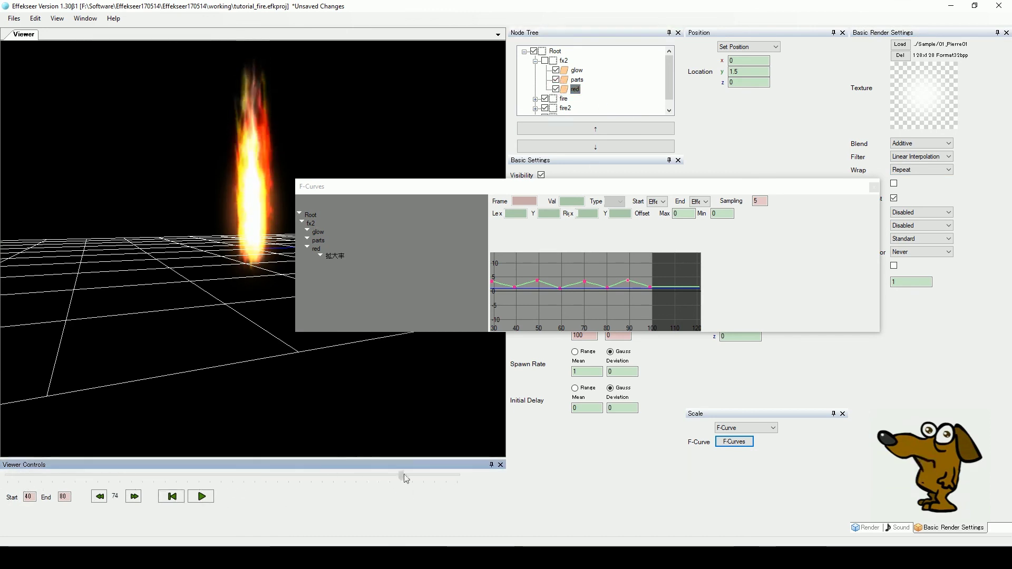
pyautogui.moveTo(412, 478); pyautogui.dragTo(8, 477)
pyautogui.click(533, 315)
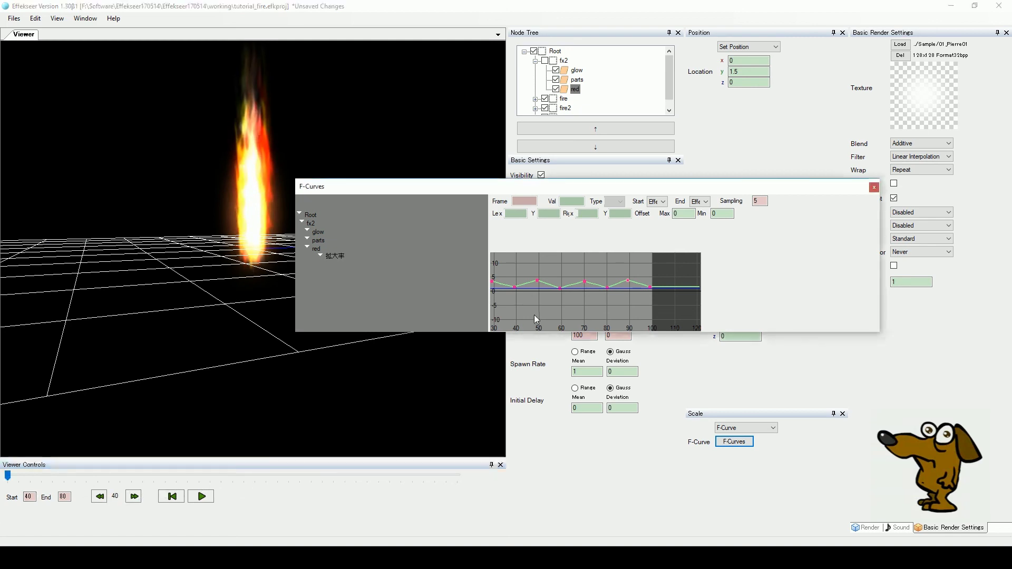
pyautogui.click(873, 188)
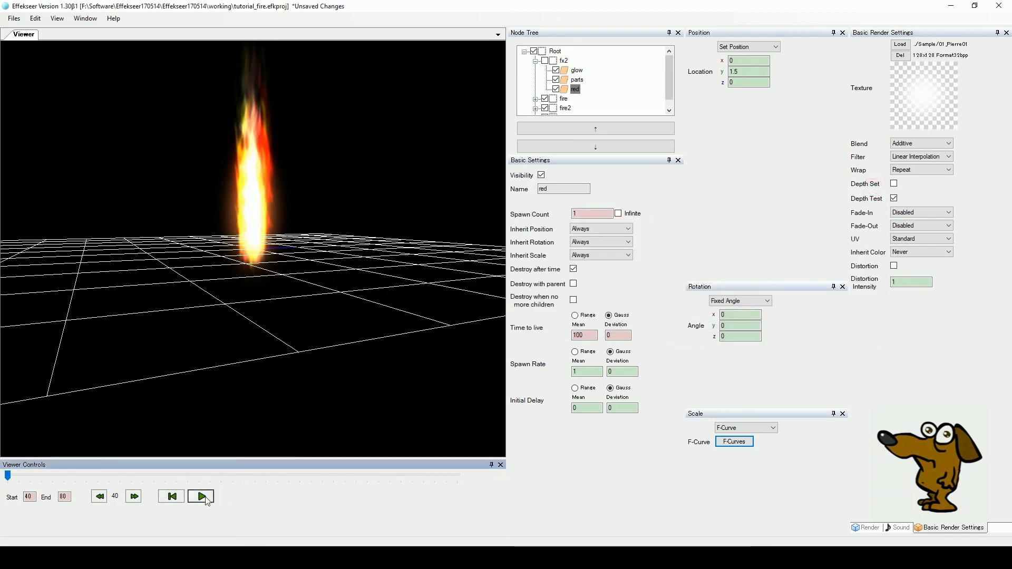
pyautogui.click(201, 496)
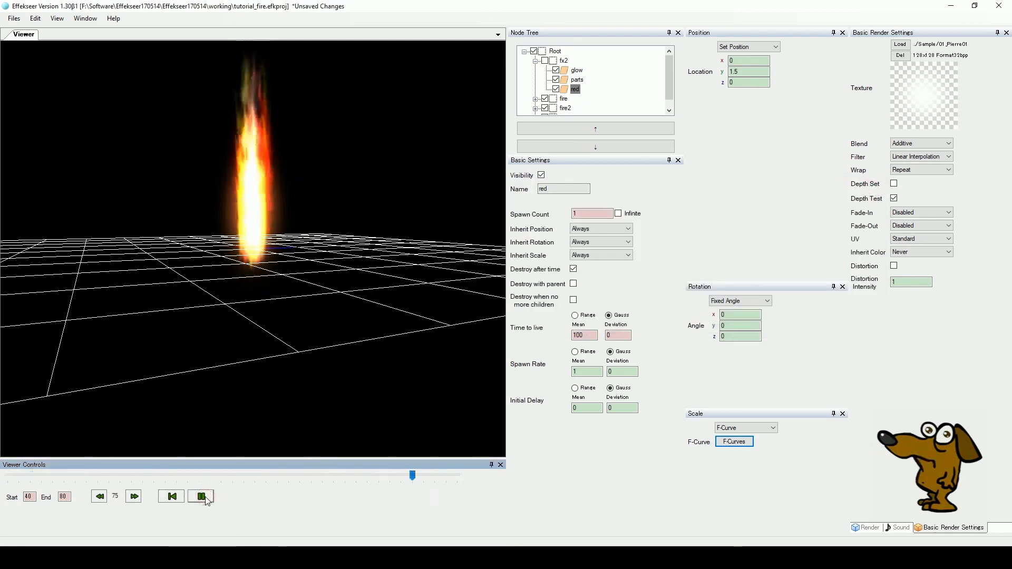